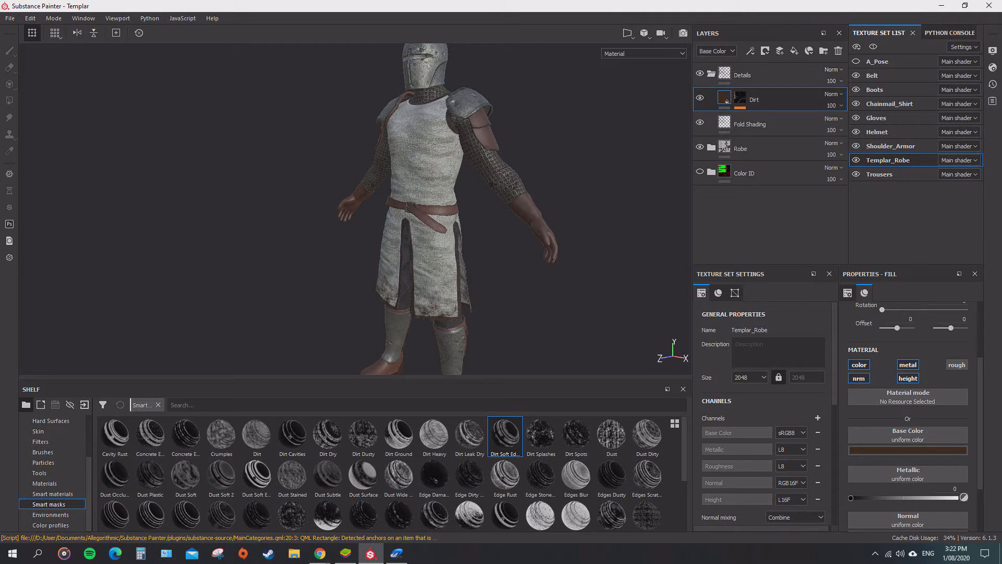
- Compare the robe with the Dirt layer hidden and shown, examining the dirt from several angles
{"action": "left_click", "coordinate": [700, 97]}
{"action": "scroll", "coordinate": [368, 125], "scroll_direction": "down", "scroll_amount": 1}
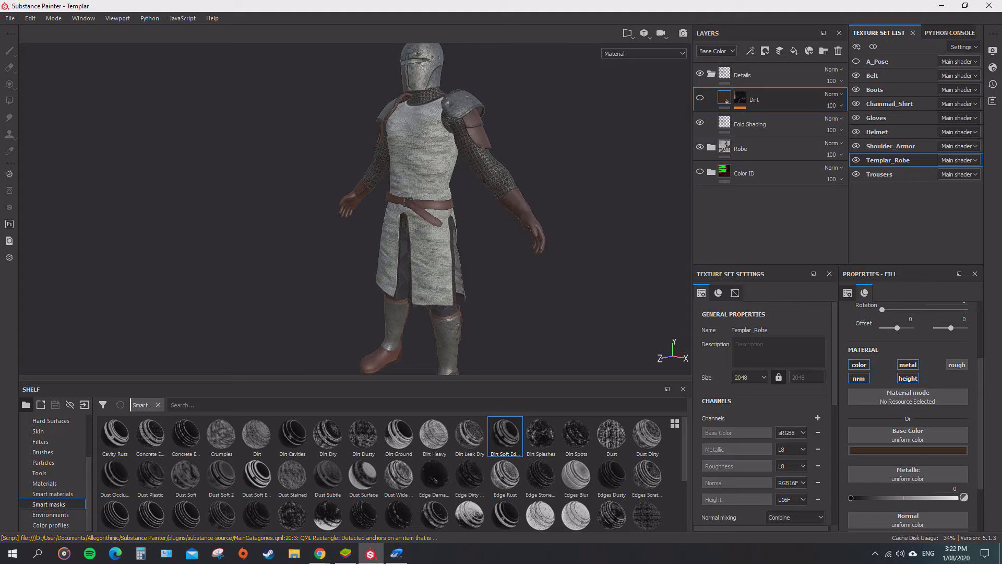
{"action": "left_click", "coordinate": [699, 98]}
{"action": "left_click", "coordinate": [699, 97]}
{"action": "mouse_move", "coordinate": [355, 219]}
{"action": "left_mouse_down", "text": "alt"}
{"action": "mouse_move", "coordinate": [415, 192]}
{"action": "mouse_move", "coordinate": [355, 225]}
{"action": "left_mouse_up", "text": "alt"}
{"action": "left_click", "coordinate": [699, 98]}
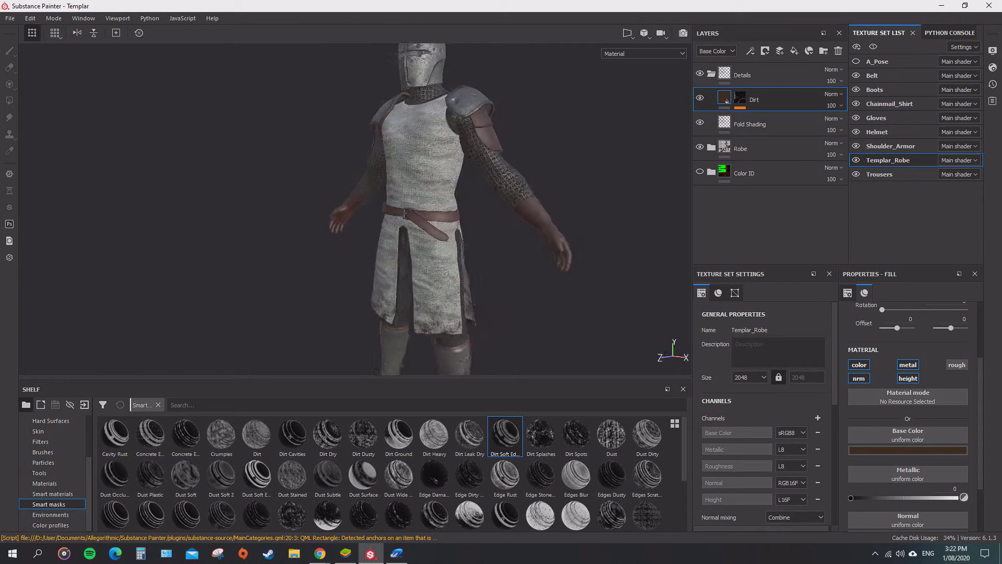
{"action": "middle_click_drag", "start_coordinate": [355, 225], "coordinate": [366, 199], "text": "alt"}
{"action": "left_click_drag", "start_coordinate": [366, 199], "coordinate": [647, 218], "text": "alt"}
{"action": "right_click_drag", "start_coordinate": [648, 219], "coordinate": [627, 218], "text": "alt"}
{"action": "middle_click_drag", "start_coordinate": [627, 218], "coordinate": [614, 240], "text": "alt"}
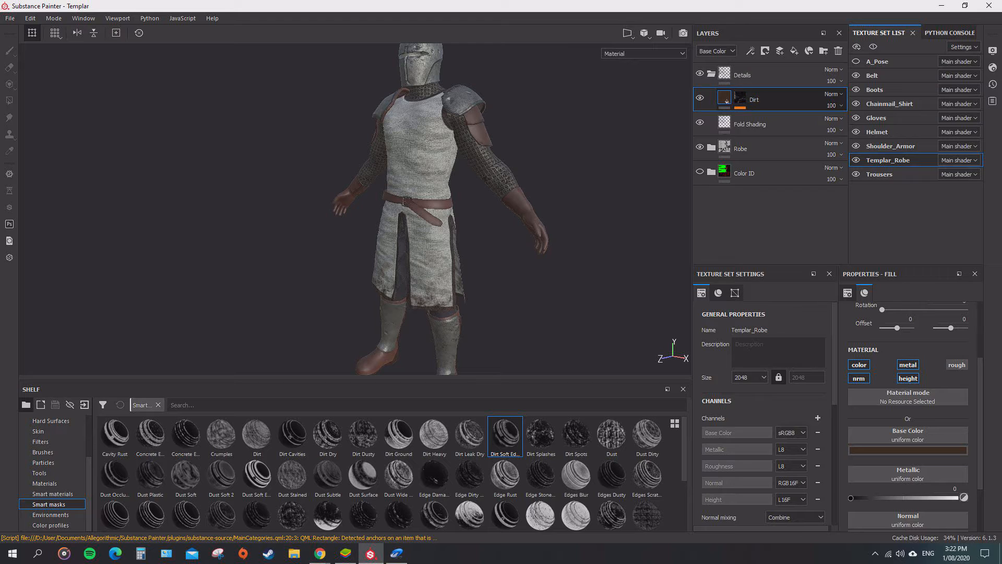
- Review how the layers are organised inside the Details, Robe and Robe Inner folders
{"action": "key", "text": "Delete"}
{"action": "key", "text": "Delete"}
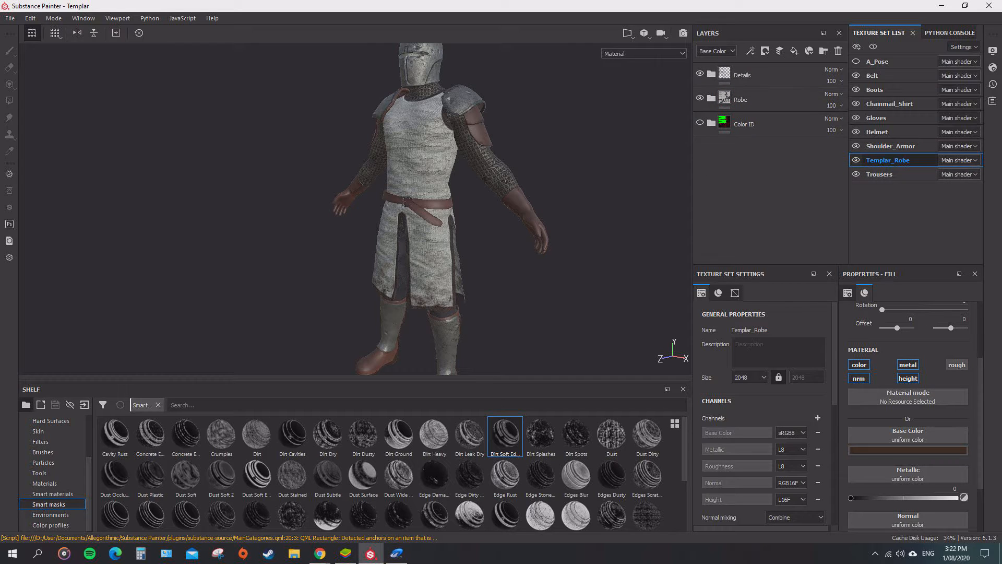
{"action": "left_click", "coordinate": [711, 74]}
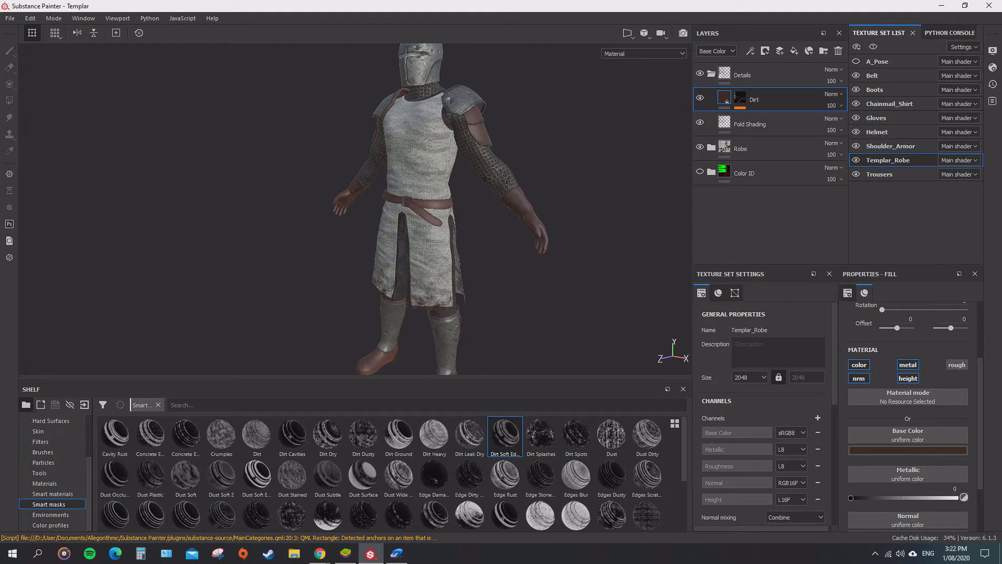
{"action": "left_click", "coordinate": [711, 74]}
{"action": "left_click", "coordinate": [711, 98]}
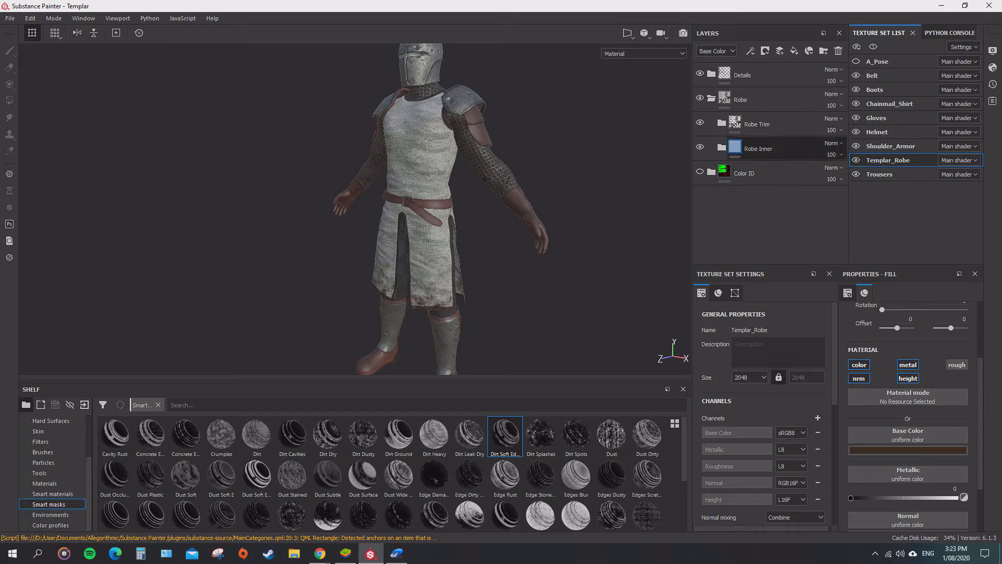
{"action": "key", "text": "ctrl+z"}
{"action": "key", "text": "ctrl+z"}
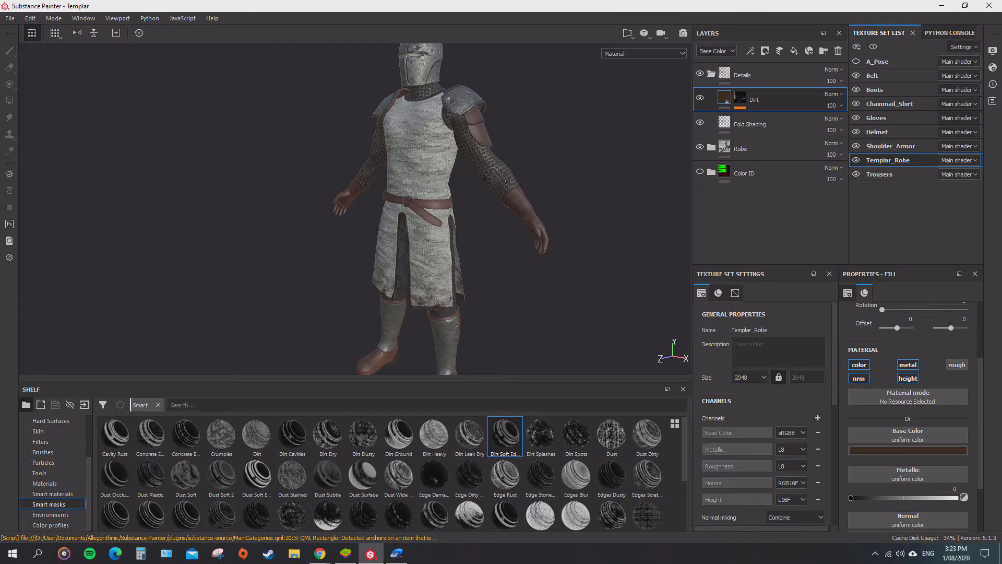
{"action": "key", "text": "ctrl+y"}
{"action": "key", "text": "ctrl+y"}
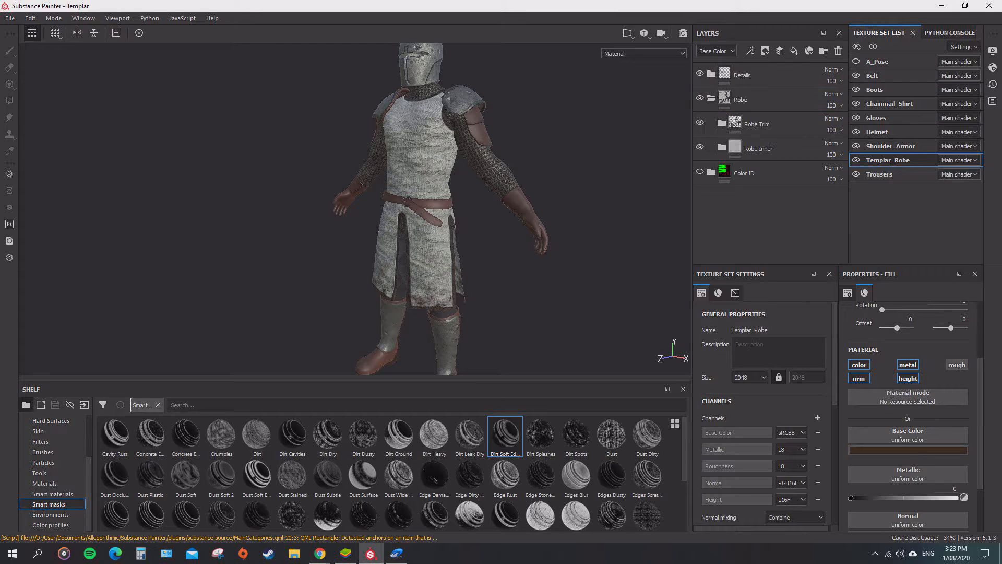
{"action": "left_click", "coordinate": [721, 148]}
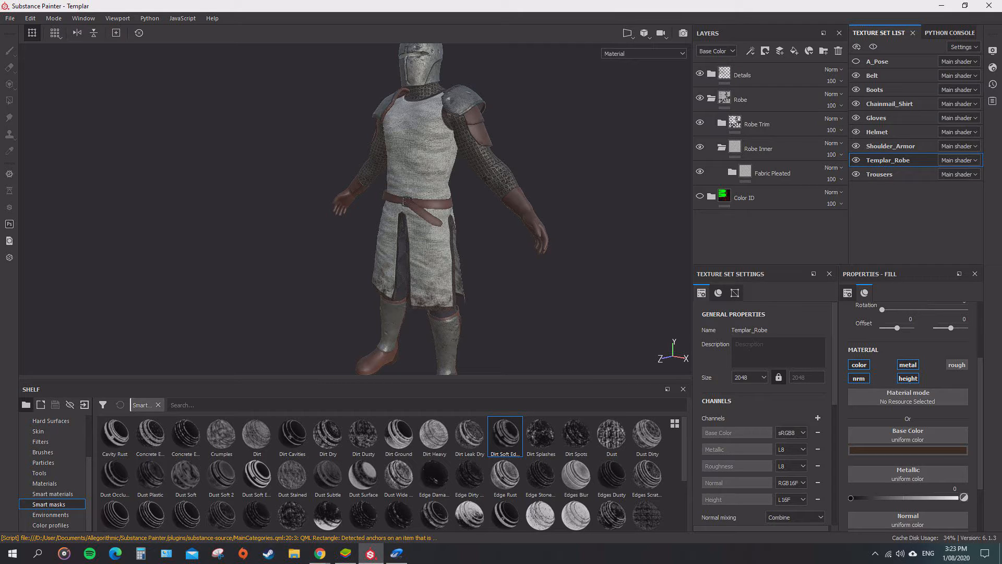
{"action": "left_click", "coordinate": [711, 98]}
{"action": "left_click", "coordinate": [712, 74]}
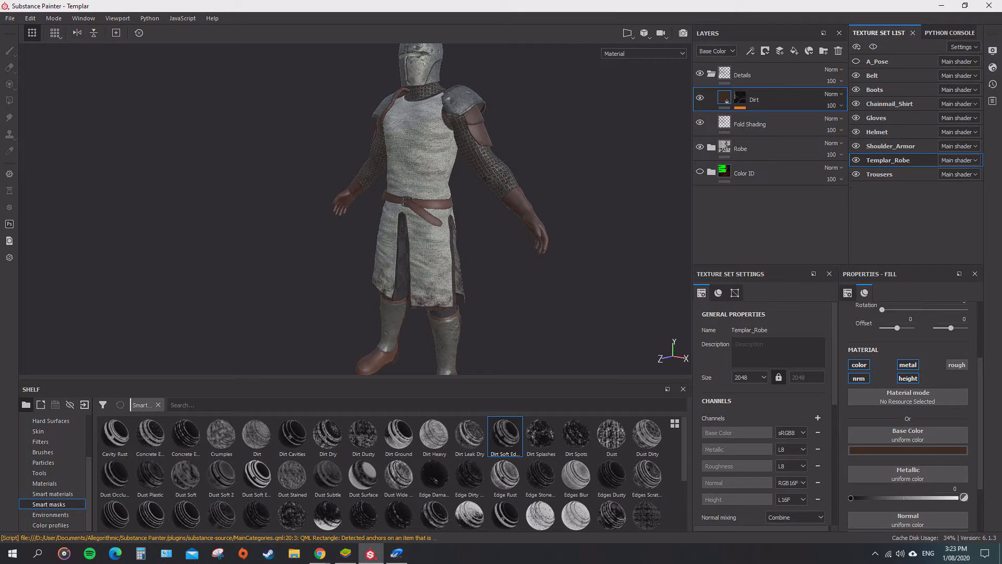
- Add a fill layer above the Dirt layer in the Details folder and name it Dirt 2
{"action": "scroll", "coordinate": [412, 117], "scroll_direction": "up", "scroll_amount": 3}
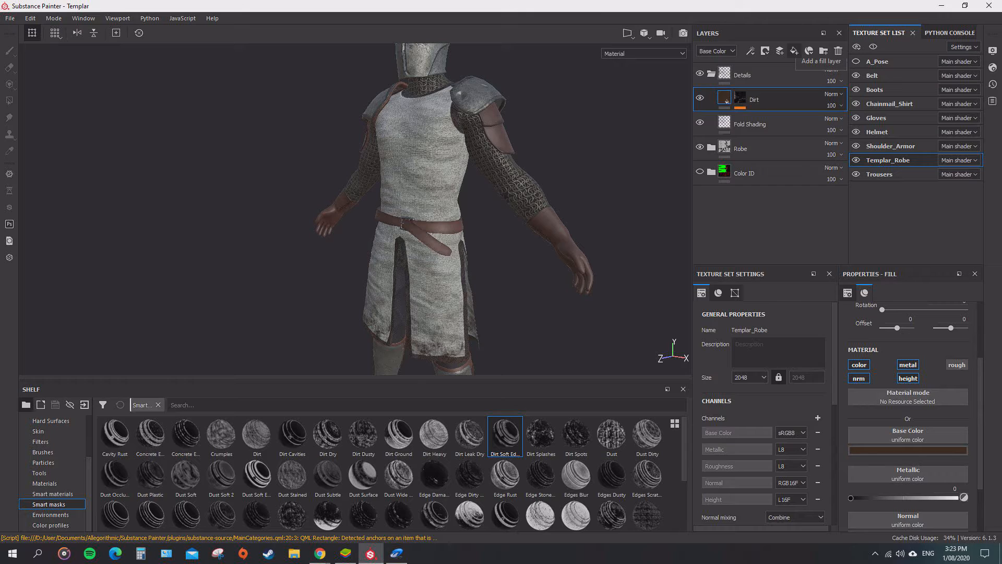
{"action": "left_click", "coordinate": [794, 50]}
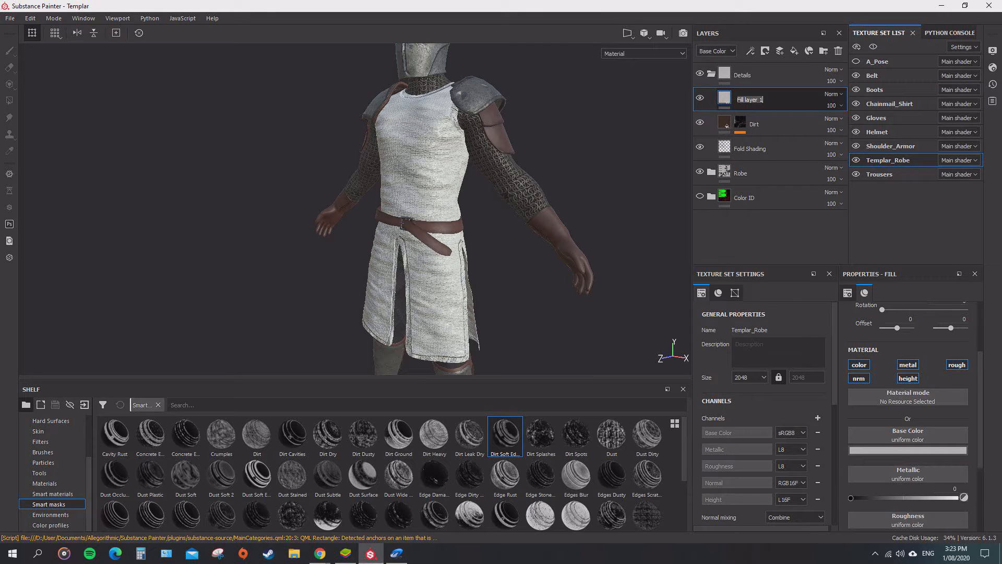
{"action": "type", "text": "Dirt 2"}
{"action": "key", "text": "Return"}
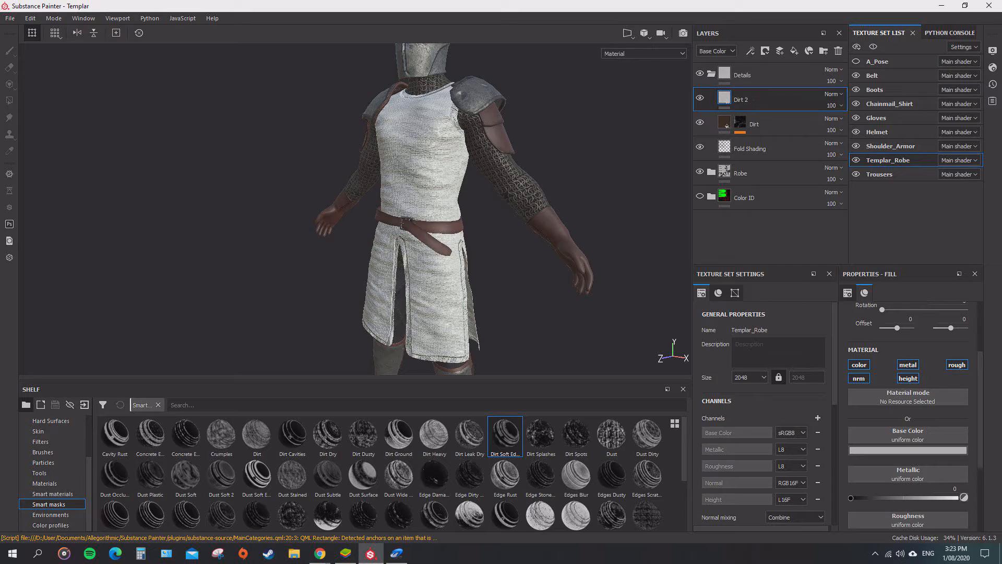
- Restrict the Dirt 2 fill to the color channel by disabling its nrm, height, rough and metal channels
{"action": "mouse_move", "coordinate": [355, 209]}
{"action": "left_mouse_down", "text": "alt"}
{"action": "mouse_move", "coordinate": [392, 224]}
{"action": "mouse_move", "coordinate": [376, 209]}
{"action": "mouse_move", "coordinate": [376, 146]}
{"action": "mouse_move", "coordinate": [372, 209]}
{"action": "left_mouse_up", "text": "alt"}
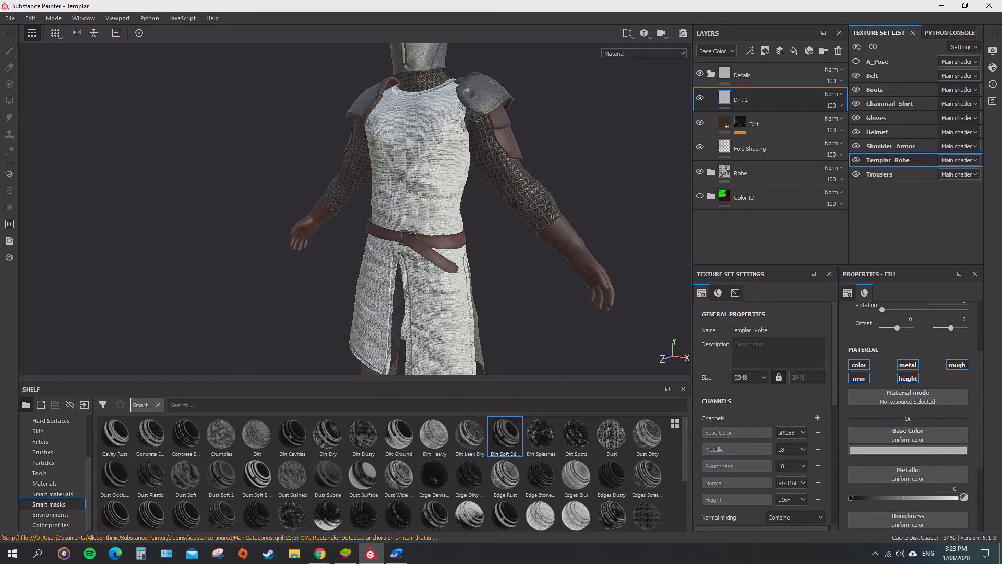
{"action": "scroll", "coordinate": [909, 416], "scroll_direction": "down", "scroll_amount": 3}
{"action": "scroll", "coordinate": [908, 416], "scroll_direction": "up", "scroll_amount": 5}
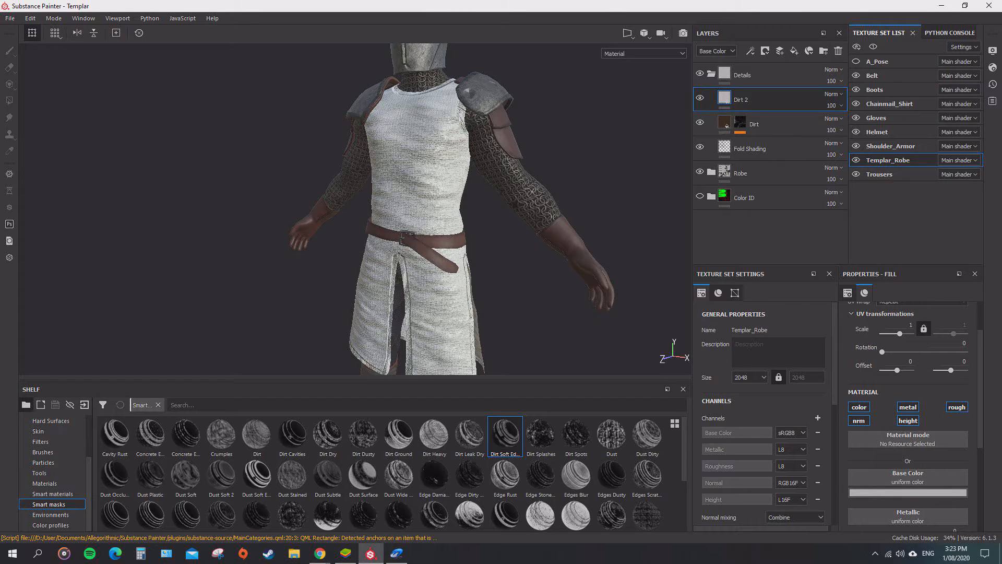
{"action": "left_click", "coordinate": [858, 420]}
{"action": "left_click", "coordinate": [908, 421]}
{"action": "left_click", "coordinate": [957, 407]}
{"action": "left_click", "coordinate": [908, 407]}
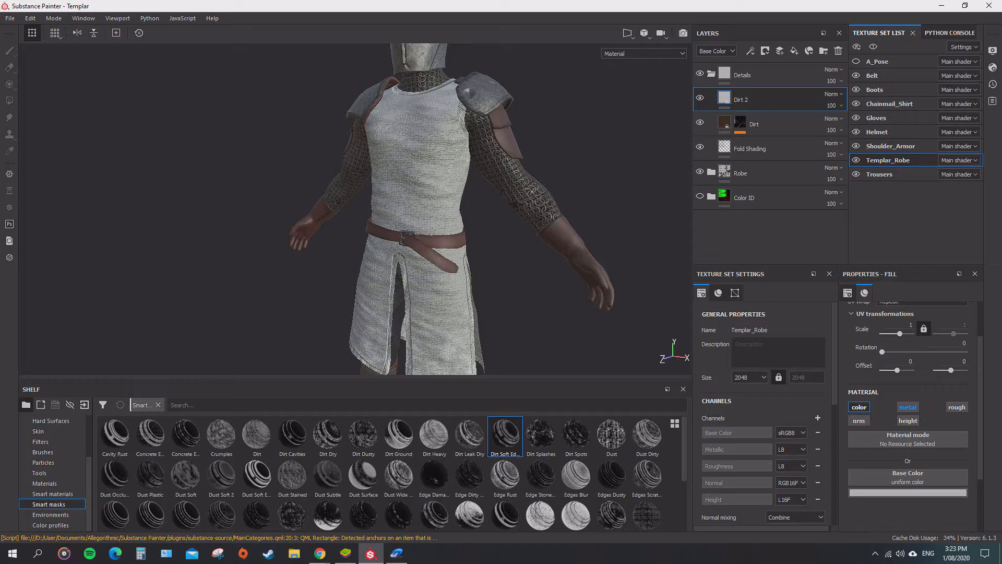
- Set the base color of the Dirt 2 fill to black and check it on the robe
{"action": "left_click_drag", "start_coordinate": [470, 261], "coordinate": [454, 277], "text": "alt"}
{"action": "scroll", "coordinate": [909, 417], "scroll_direction": "down", "scroll_amount": 3}
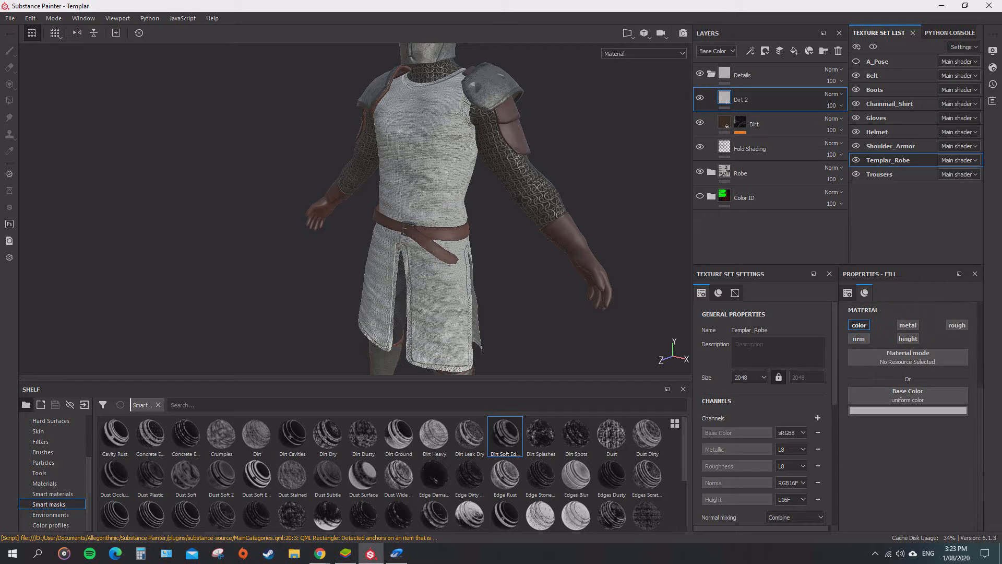
{"action": "left_click", "coordinate": [908, 411]}
{"action": "left_click_drag", "start_coordinate": [860, 452], "coordinate": [860, 517]}
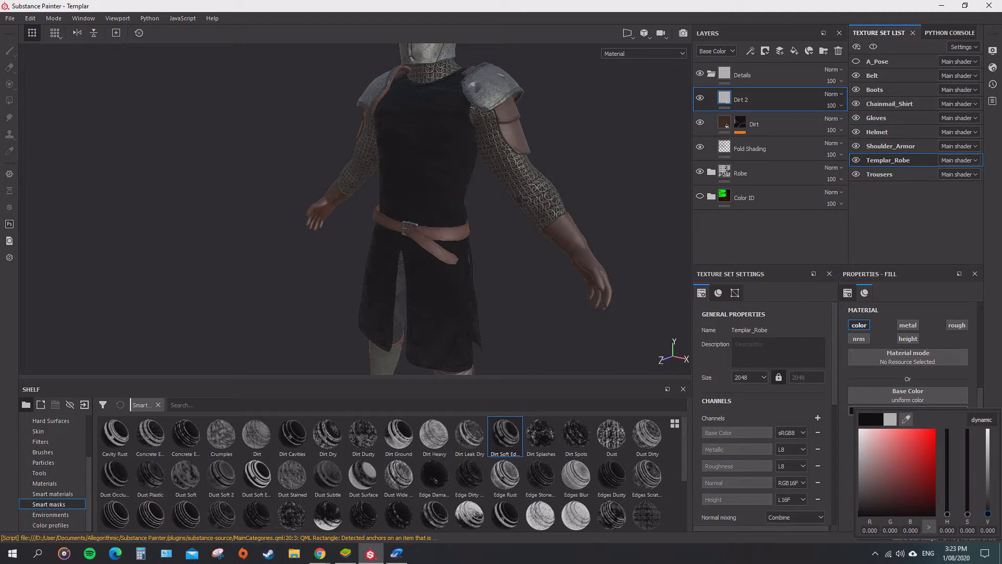
{"action": "scroll", "coordinate": [444, 230], "scroll_direction": "down", "scroll_amount": 2}
{"action": "left_click_drag", "start_coordinate": [443, 280], "coordinate": [321, 279], "text": "alt"}
{"action": "scroll", "coordinate": [355, 282], "scroll_direction": "up", "scroll_amount": 3}
{"action": "scroll", "coordinate": [355, 281], "scroll_direction": "down", "scroll_amount": 3}
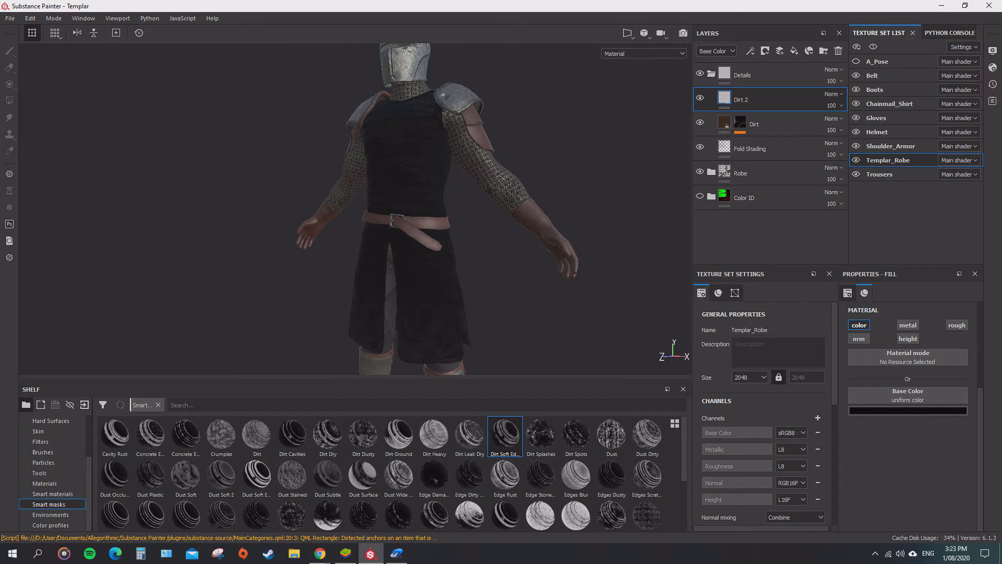
- Apply the Dirt smart mask to the Dirt 2 layer
{"action": "left_click", "coordinate": [39, 472]}
{"action": "scroll", "coordinate": [52, 473], "scroll_direction": "up", "scroll_amount": 2}
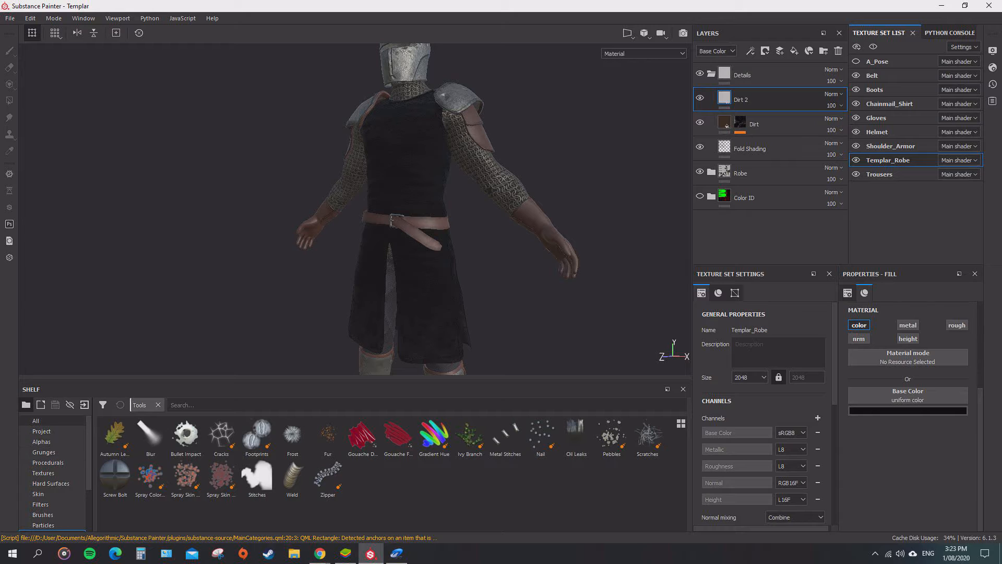
{"action": "scroll", "coordinate": [52, 473], "scroll_direction": "down", "scroll_amount": 2}
{"action": "left_click", "coordinate": [49, 503]}
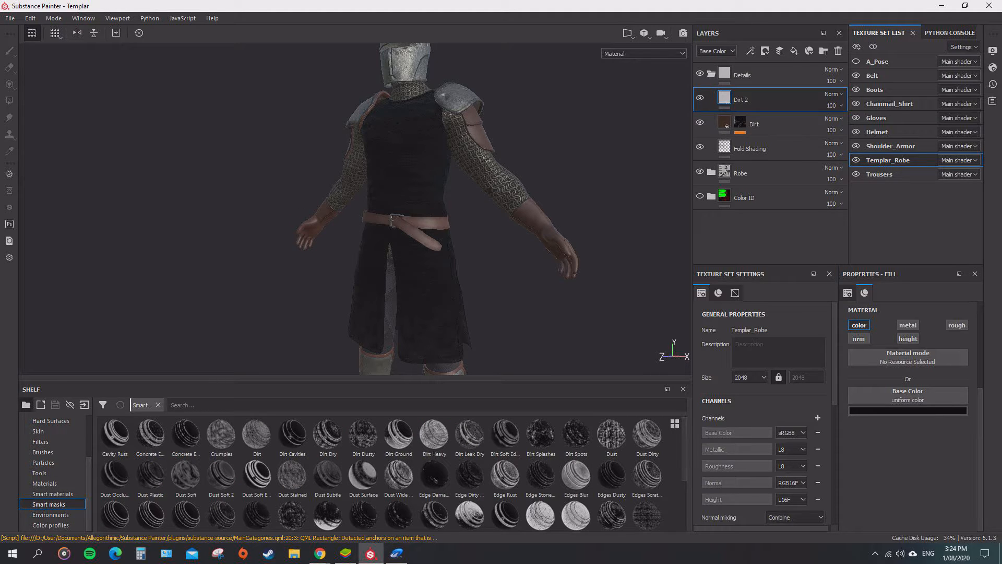
{"action": "scroll", "coordinate": [392, 470], "scroll_direction": "down", "scroll_amount": 3}
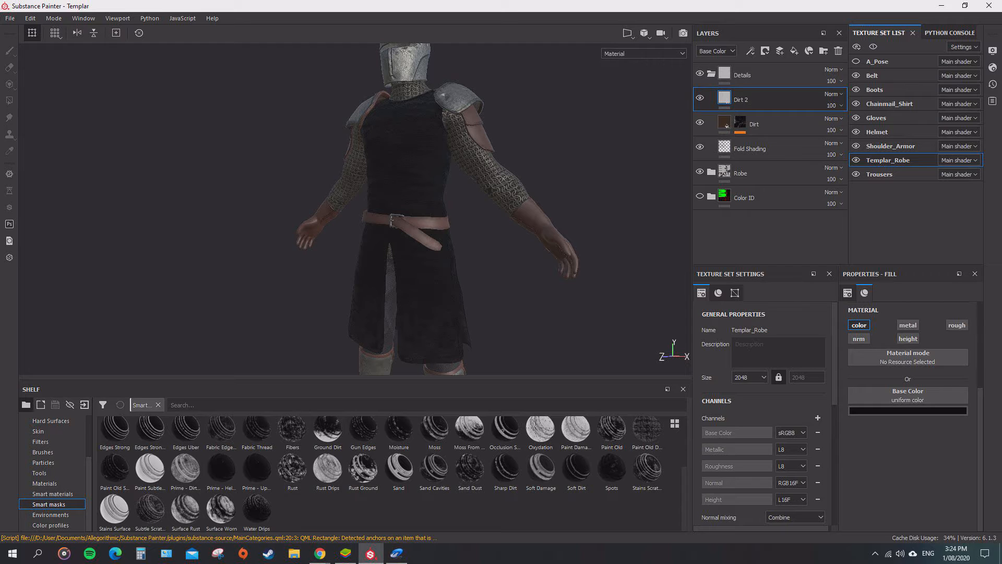
{"action": "scroll", "coordinate": [380, 473], "scroll_direction": "up", "scroll_amount": 3}
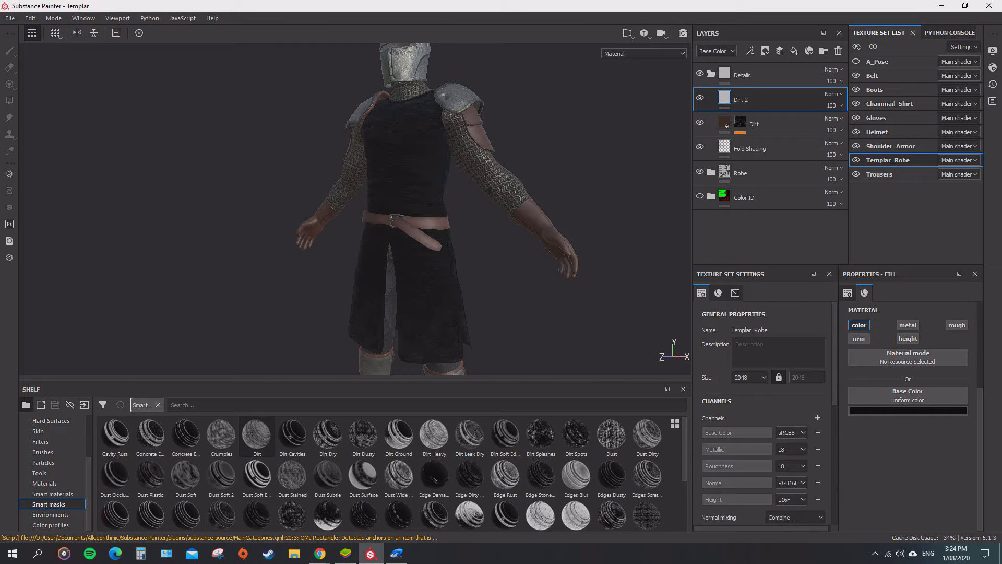
{"action": "left_click", "coordinate": [257, 434]}
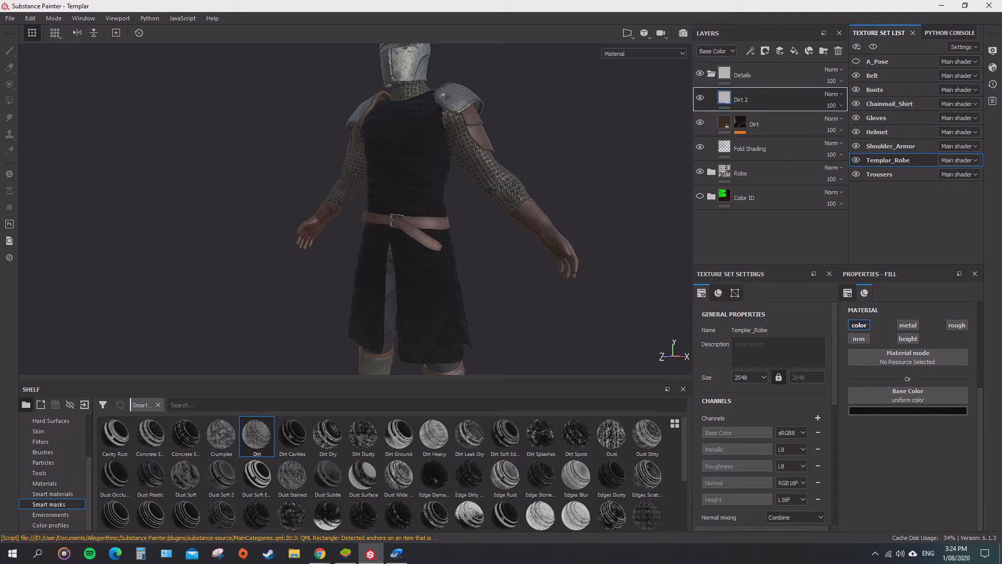
{"action": "left_click_drag", "start_coordinate": [257, 434], "coordinate": [757, 99]}
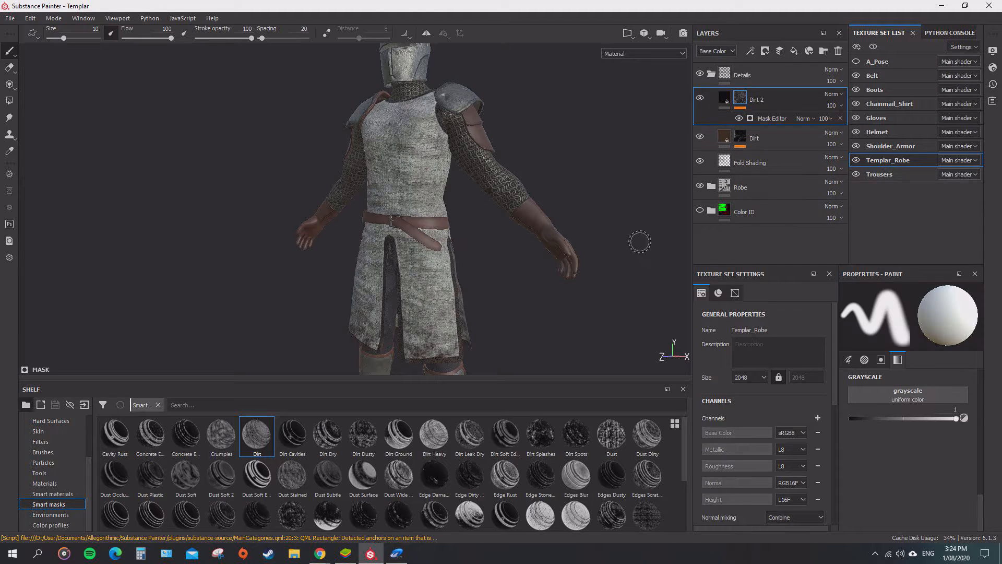
- Inspect the masked Dirt 2 layer with the layers beneath it temporarily hidden, and look at its fill and mask
{"action": "left_click_drag", "start_coordinate": [640, 242], "coordinate": [668, 182], "text": "alt"}
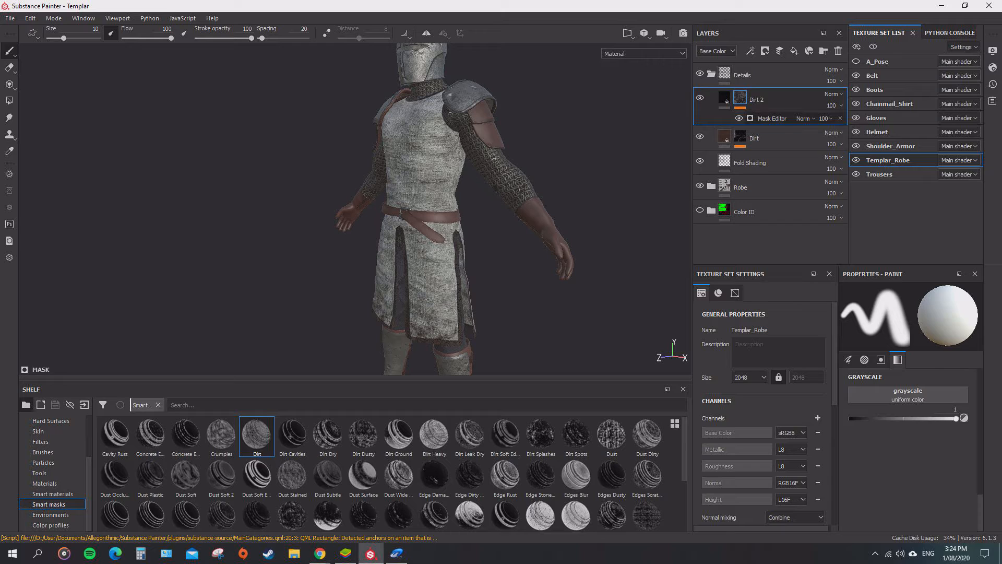
{"action": "left_click", "coordinate": [772, 118]}
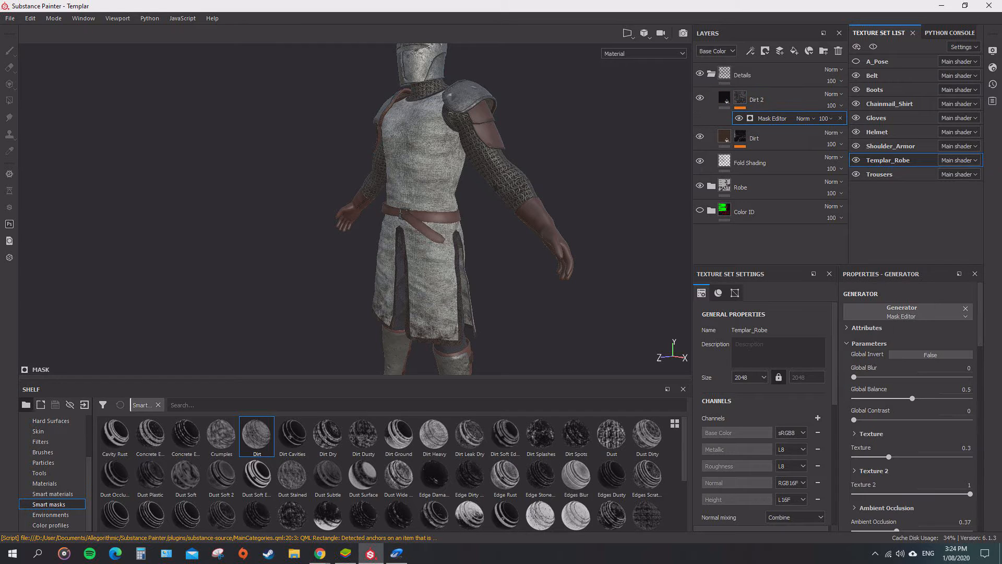
{"action": "left_click", "coordinate": [700, 137]}
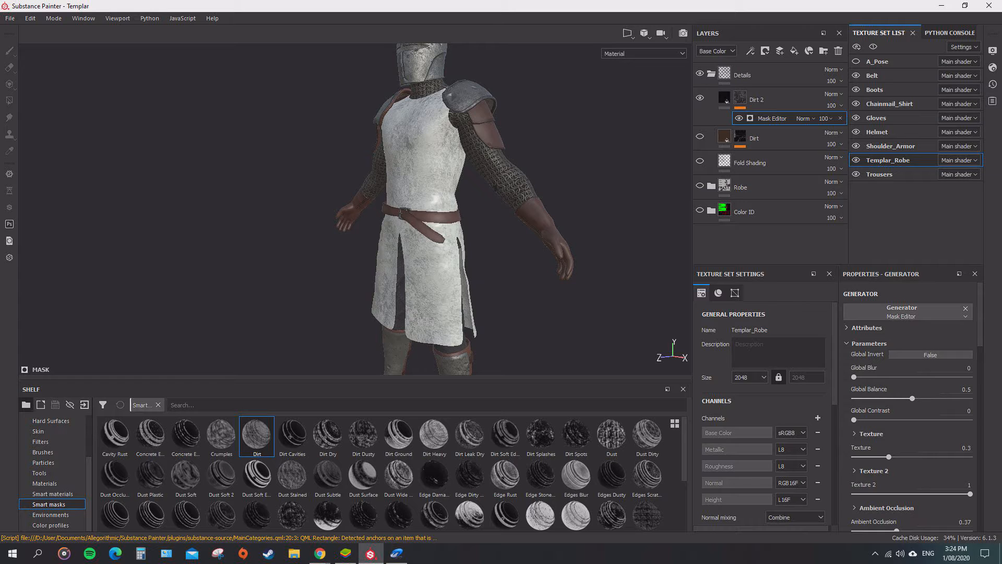
{"action": "left_click_drag", "start_coordinate": [426, 208], "coordinate": [478, 216], "text": "alt"}
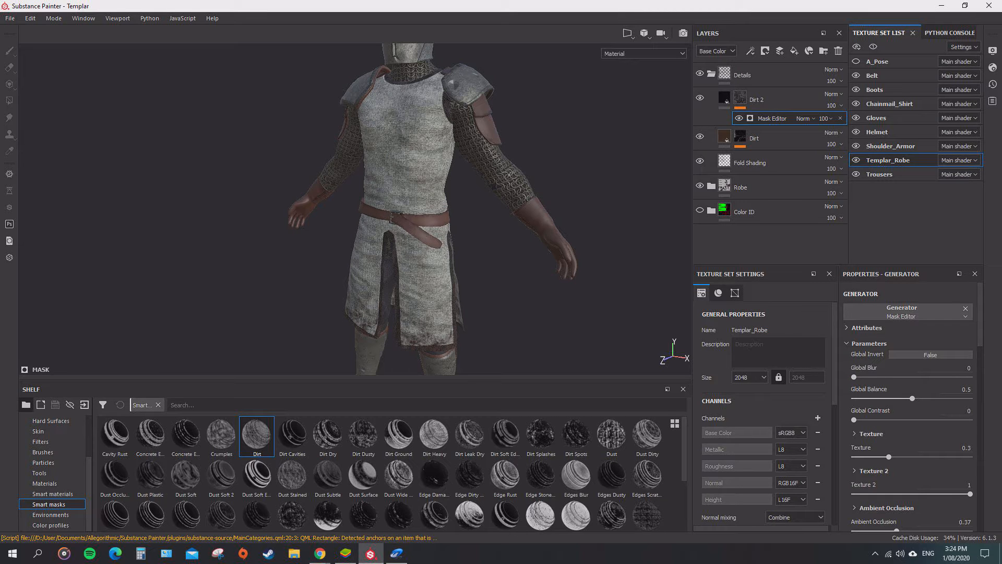
{"action": "left_click", "coordinate": [725, 98]}
{"action": "left_click", "coordinate": [740, 98]}
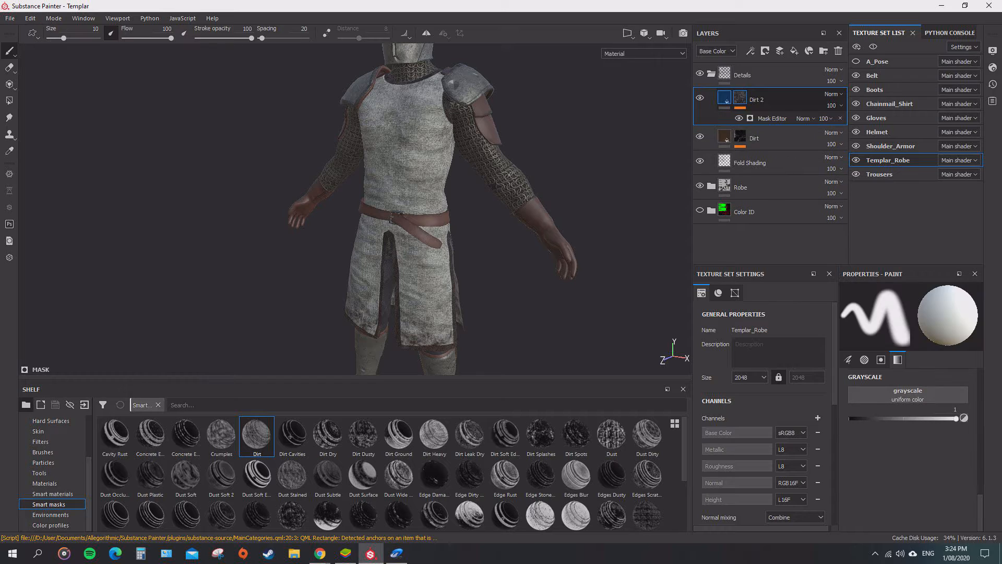
{"action": "left_click", "coordinate": [725, 98]}
{"action": "left_click", "coordinate": [740, 98]}
- Set the Dirt 2 Mask Editor's Global Balance to 0.78 and Global Contrast to 0.08
{"action": "left_click", "coordinate": [772, 119]}
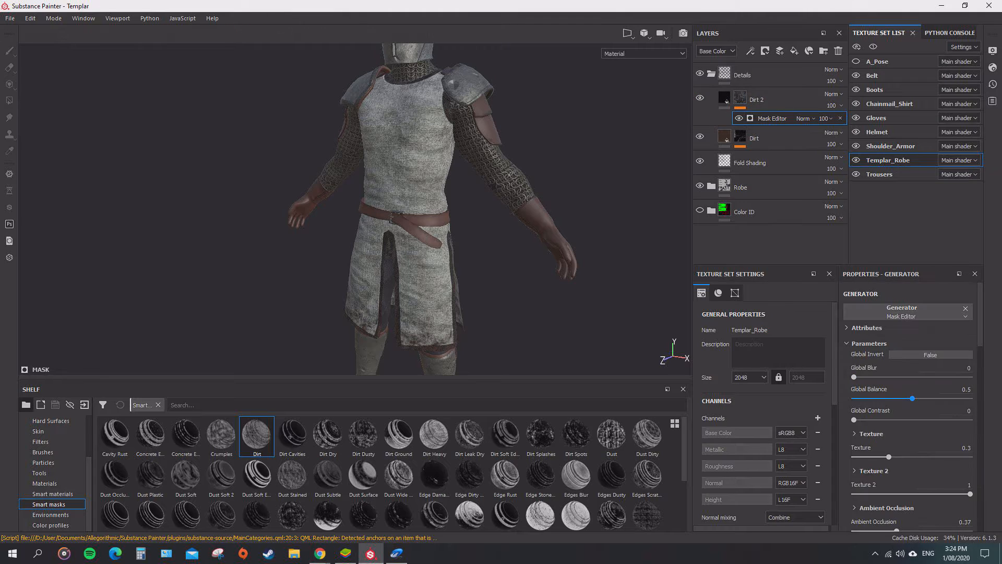
{"action": "mouse_move", "coordinate": [854, 377]}
{"action": "left_mouse_down"}
{"action": "mouse_move", "coordinate": [966, 377]}
{"action": "mouse_move", "coordinate": [854, 377]}
{"action": "left_mouse_up"}
{"action": "mouse_move", "coordinate": [934, 399]}
{"action": "left_mouse_down"}
{"action": "mouse_move", "coordinate": [969, 399]}
{"action": "mouse_move", "coordinate": [950, 399]}
{"action": "left_mouse_up"}
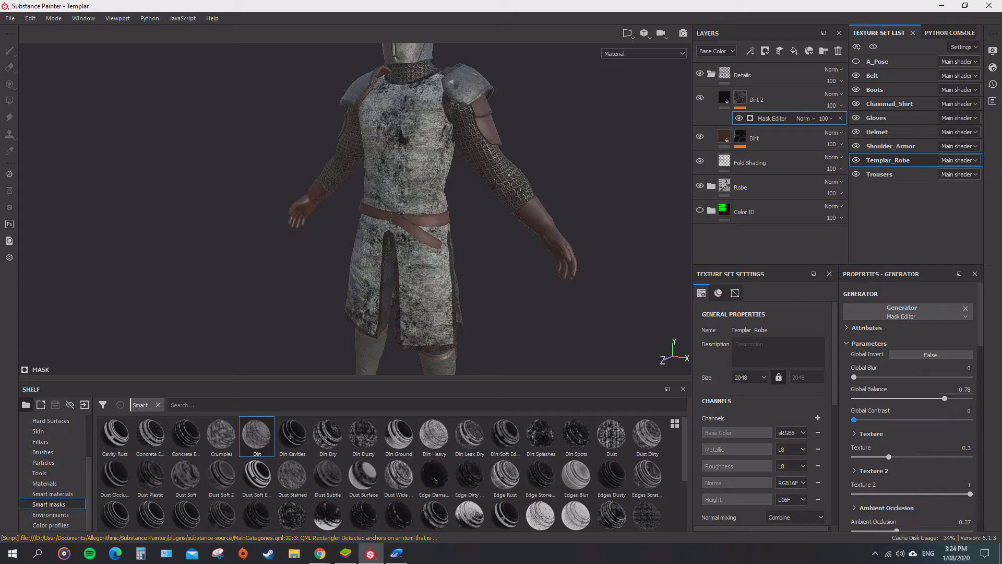
{"action": "mouse_move", "coordinate": [855, 420]}
{"action": "left_mouse_down"}
{"action": "mouse_move", "coordinate": [962, 420]}
{"action": "mouse_move", "coordinate": [863, 420]}
{"action": "left_mouse_up"}
{"action": "left_click_drag", "start_coordinate": [396, 214], "coordinate": [366, 208], "text": "alt"}
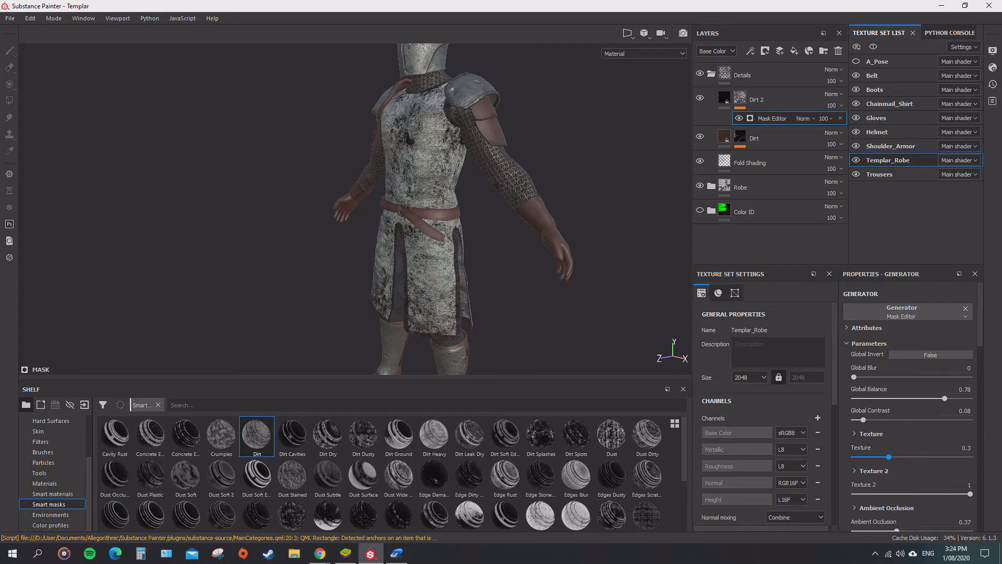
- Set the Mask Editor's Texture amount to 0.4, keeping Texture 2 at 1
{"action": "mouse_move", "coordinate": [889, 457]}
{"action": "left_mouse_down"}
{"action": "mouse_move", "coordinate": [957, 456]}
{"action": "mouse_move", "coordinate": [901, 457]}
{"action": "left_mouse_up"}
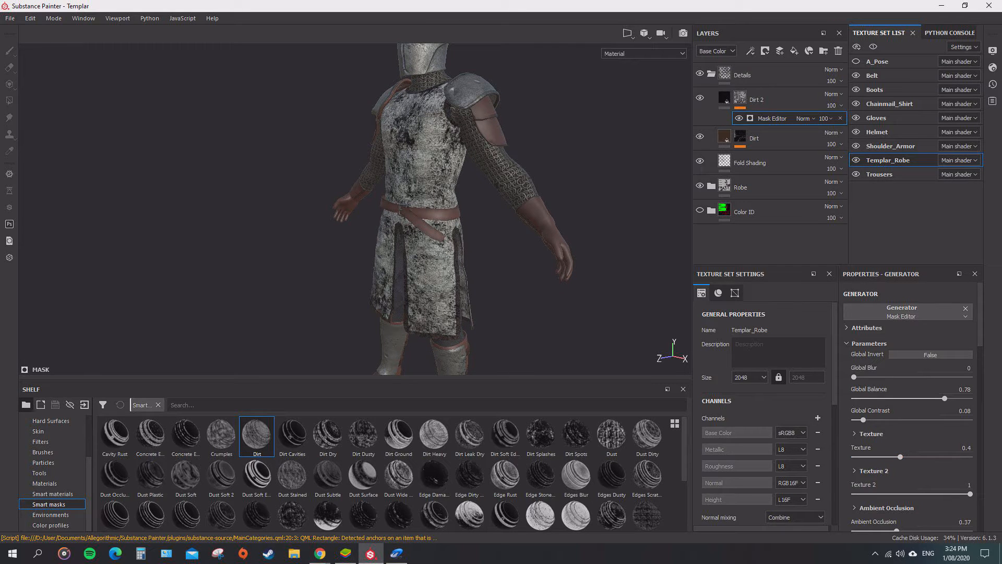
{"action": "mouse_move", "coordinate": [970, 494]}
{"action": "left_mouse_down"}
{"action": "mouse_move", "coordinate": [886, 494]}
{"action": "mouse_move", "coordinate": [971, 494]}
{"action": "left_mouse_up"}
{"action": "scroll", "coordinate": [909, 407], "scroll_direction": "down", "scroll_amount": 5}
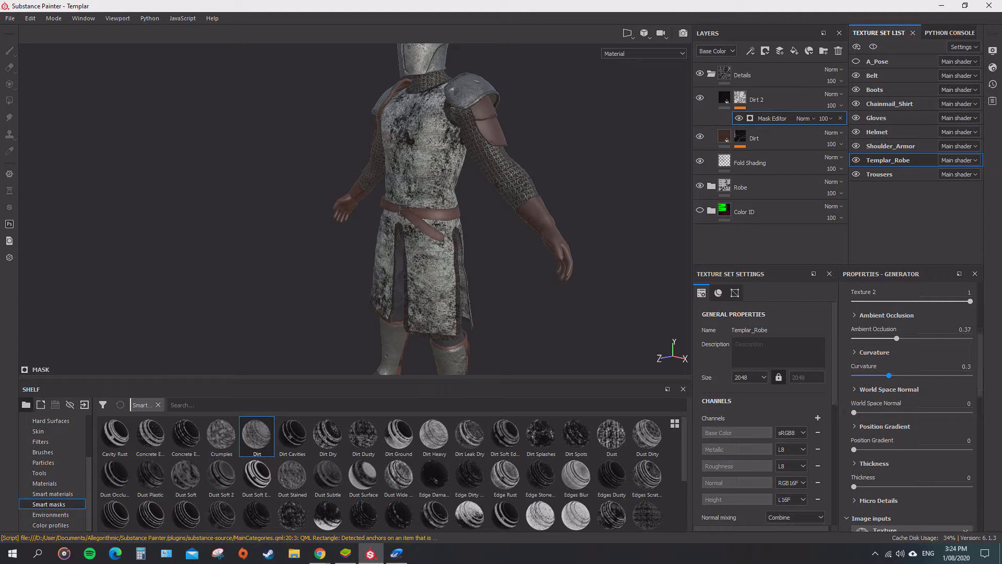
- Set the Dirt 2 Mask Editor's Curvature to 0.42
{"action": "mouse_move", "coordinate": [889, 375]}
{"action": "left_mouse_down"}
{"action": "mouse_move", "coordinate": [970, 375]}
{"action": "mouse_move", "coordinate": [903, 375]}
{"action": "left_mouse_up"}
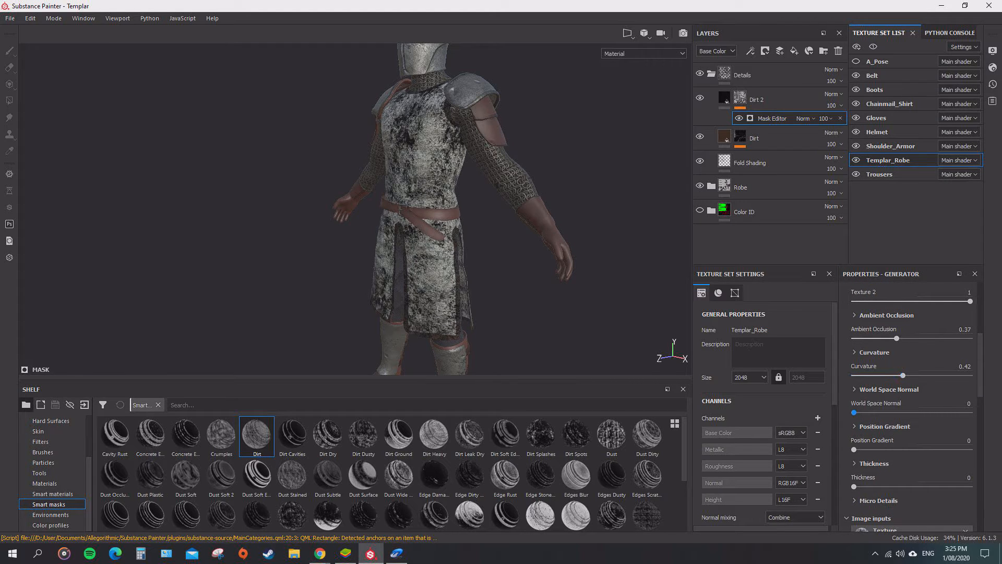
{"action": "mouse_move", "coordinate": [854, 412]}
{"action": "left_mouse_down"}
{"action": "mouse_move", "coordinate": [947, 412]}
{"action": "mouse_move", "coordinate": [854, 413]}
{"action": "left_mouse_up"}
{"action": "scroll", "coordinate": [908, 407], "scroll_direction": "down", "scroll_amount": 4}
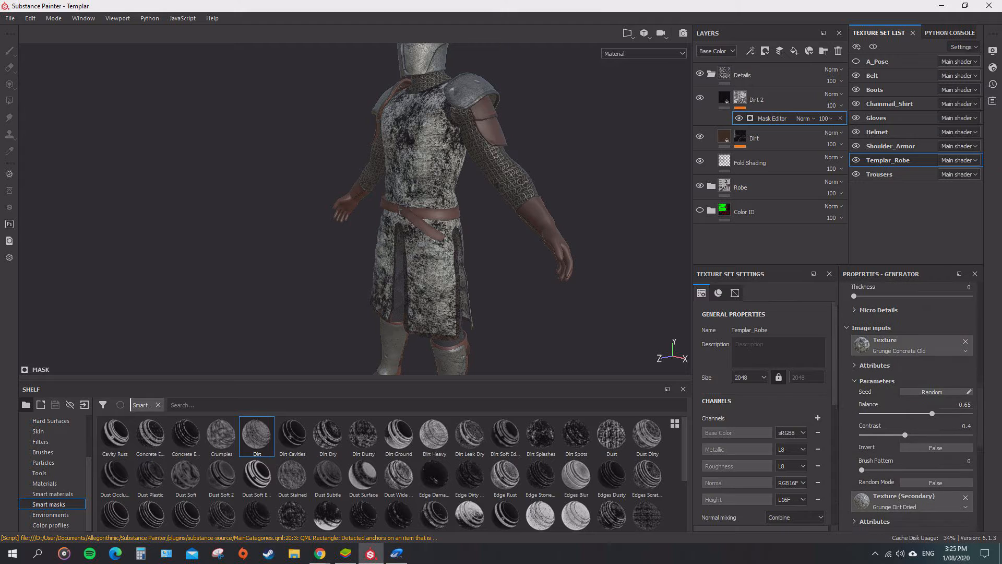
- Set the Mask Editor's Global Balance to 0.4 and Global Blur to 0.43
{"action": "scroll", "coordinate": [909, 408], "scroll_direction": "up", "scroll_amount": 10}
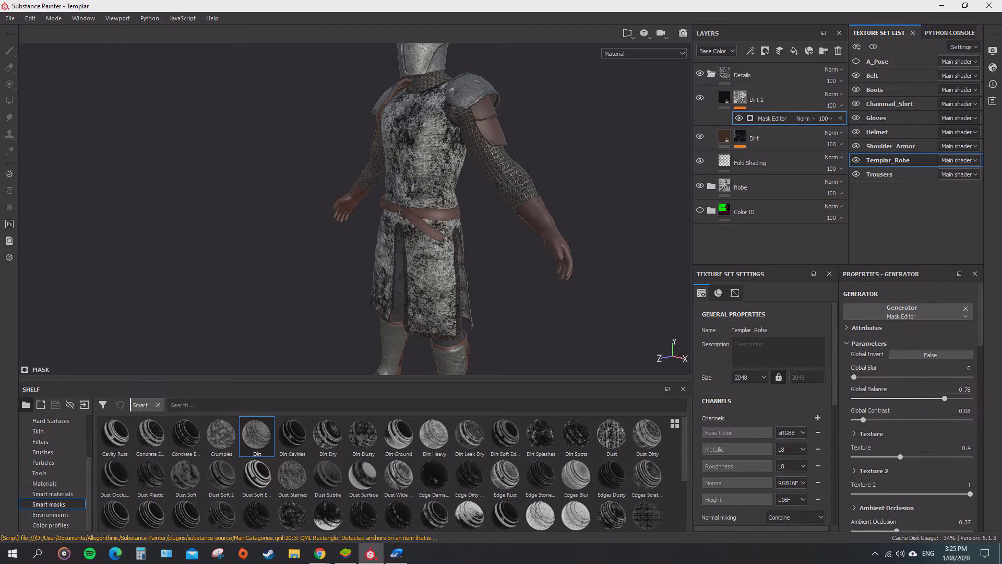
{"action": "mouse_move", "coordinate": [407, 220]}
{"action": "left_mouse_down", "text": "alt"}
{"action": "mouse_move", "coordinate": [476, 209]}
{"action": "mouse_move", "coordinate": [418, 224]}
{"action": "left_mouse_up", "text": "alt"}
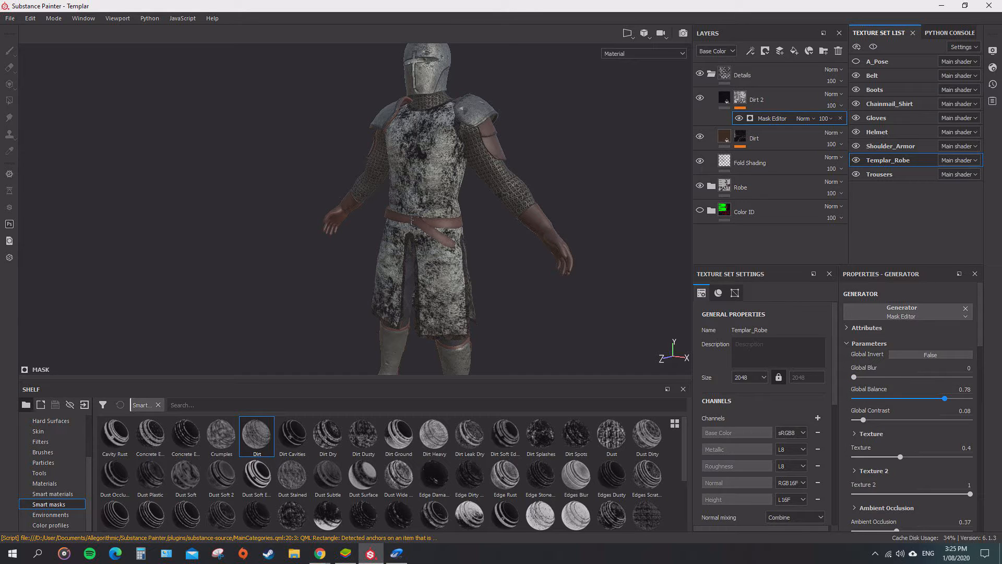
{"action": "left_click_drag", "start_coordinate": [945, 398], "coordinate": [912, 398]}
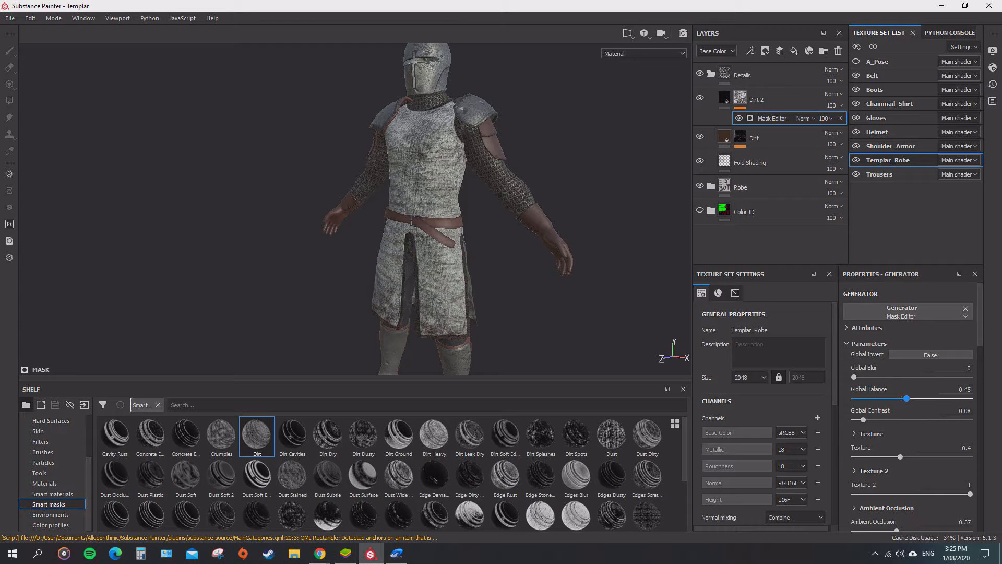
{"action": "left_click", "coordinate": [961, 389]}
{"action": "key", "text": "Return"}
{"action": "mouse_move", "coordinate": [854, 377]}
{"action": "left_mouse_down"}
{"action": "mouse_move", "coordinate": [945, 377]}
{"action": "mouse_move", "coordinate": [859, 377]}
{"action": "left_mouse_up"}
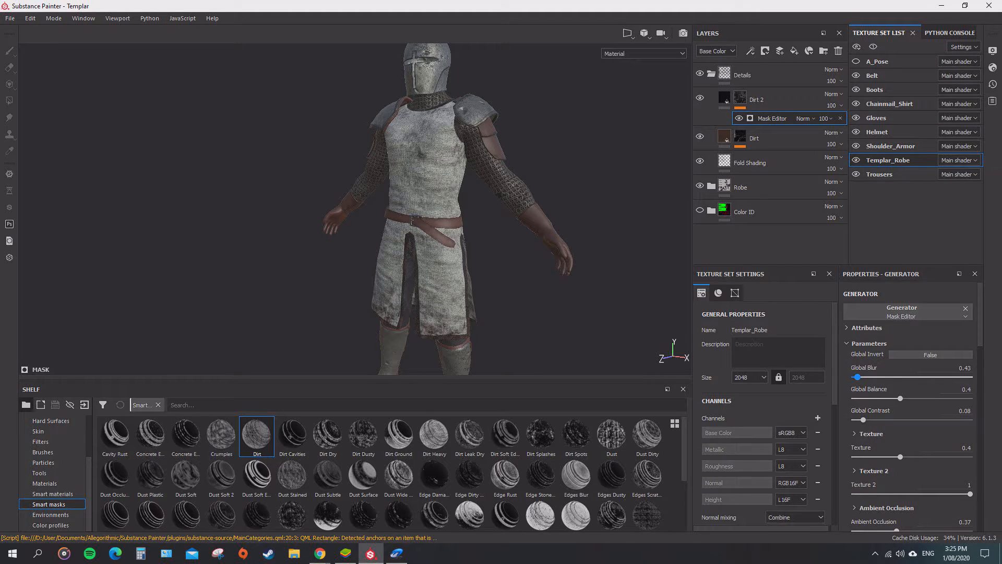
{"action": "mouse_move", "coordinate": [496, 250]}
{"action": "left_mouse_down", "text": "alt"}
{"action": "mouse_move", "coordinate": [548, 245]}
{"action": "mouse_move", "coordinate": [494, 259]}
{"action": "mouse_move", "coordinate": [499, 248]}
{"action": "left_mouse_up", "text": "alt"}
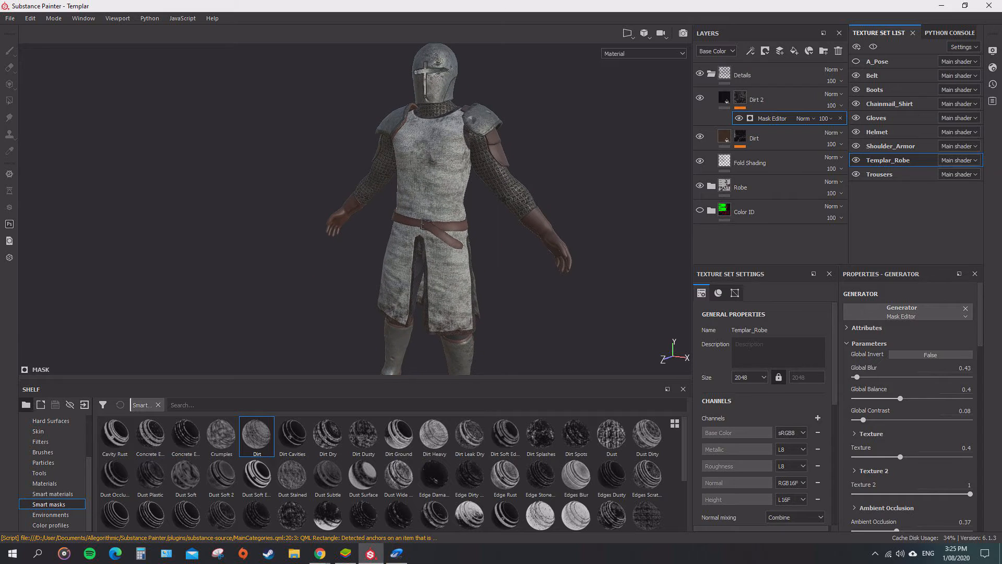
{"action": "mouse_move", "coordinate": [981, 313]}
{"action": "left_mouse_down"}
{"action": "mouse_move", "coordinate": [980, 433]}
{"action": "mouse_move", "coordinate": [981, 310]}
{"action": "left_mouse_up"}
- Change the Dirt 2 fill's base color to a dark yellowish brown, R 0.079, G 0.043, B 0.001
{"action": "left_click", "coordinate": [724, 97]}
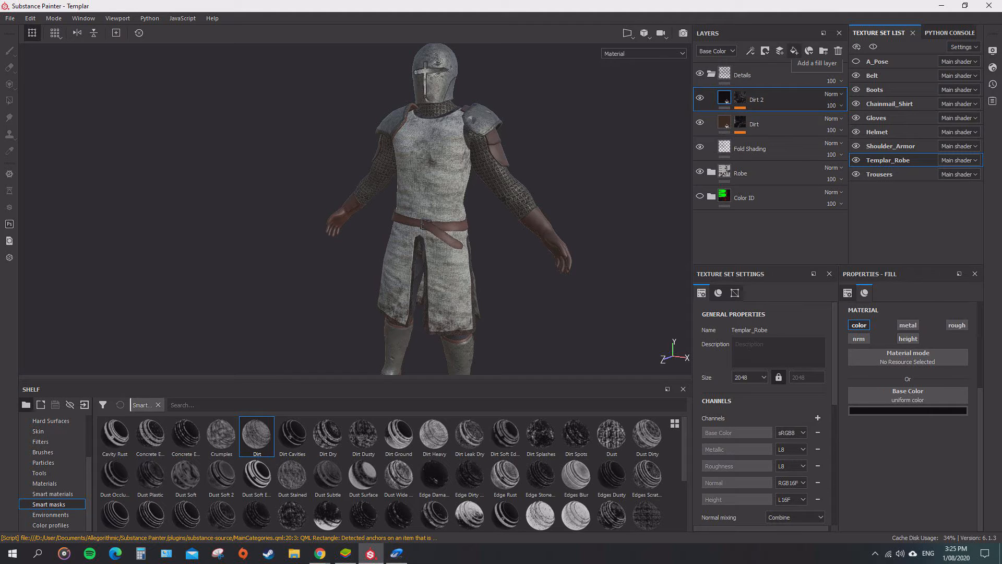
{"action": "mouse_move", "coordinate": [725, 99]}
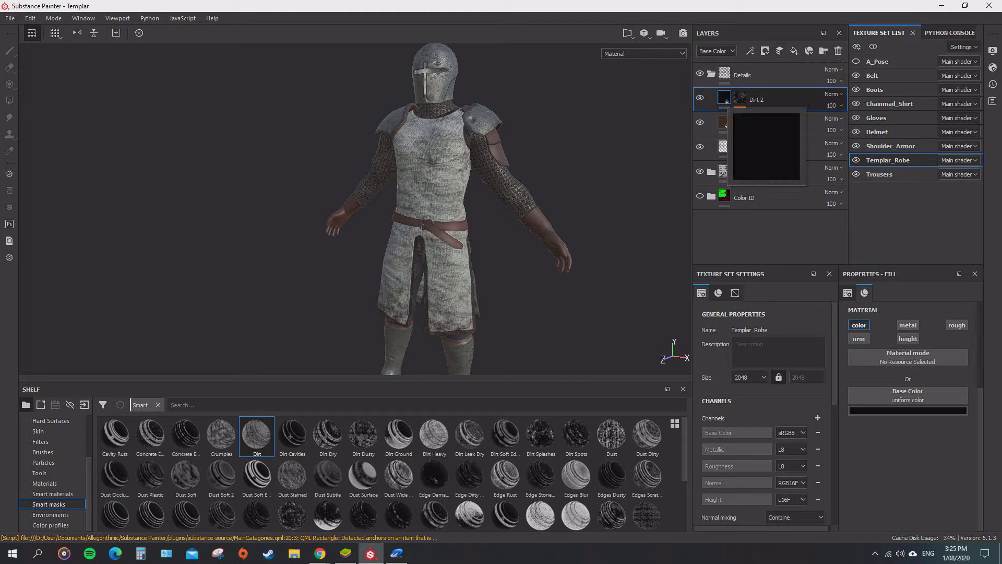
{"action": "left_click", "coordinate": [909, 410]}
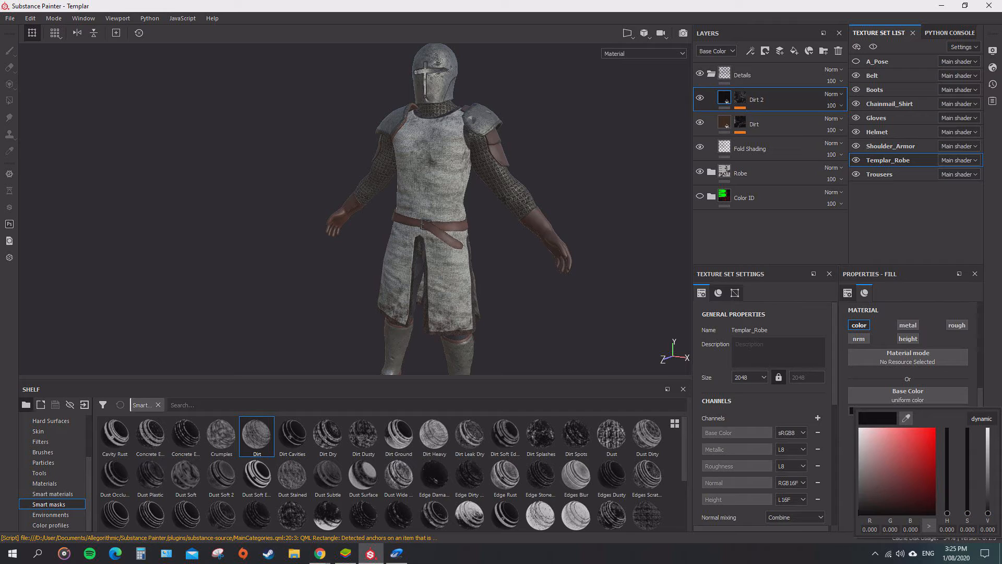
{"action": "left_click", "coordinate": [925, 488]}
{"action": "mouse_move", "coordinate": [948, 513]}
{"action": "left_mouse_down"}
{"action": "mouse_move", "coordinate": [947, 501]}
{"action": "mouse_move", "coordinate": [988, 502]}
{"action": "mouse_move", "coordinate": [988, 488]}
{"action": "left_mouse_up"}
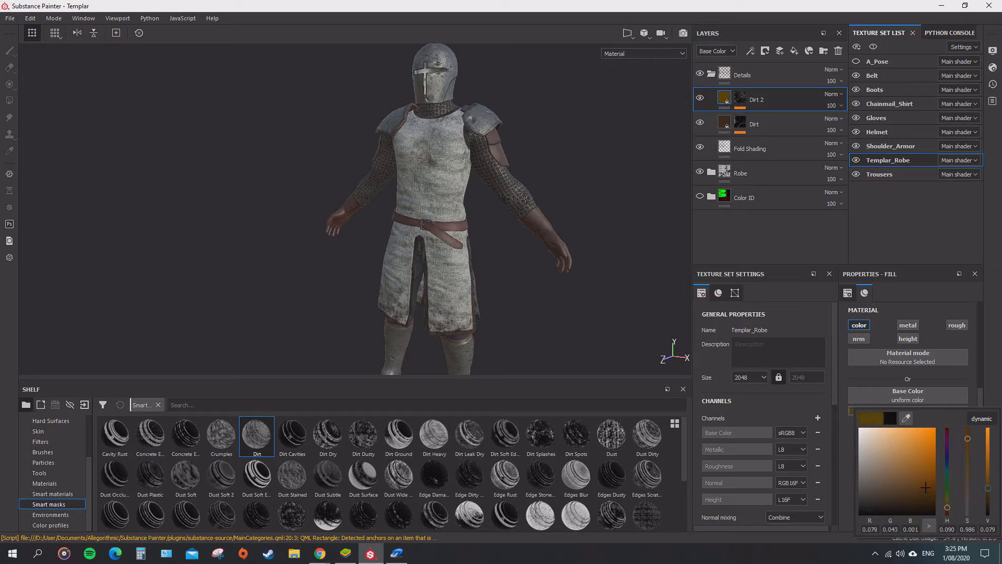
- Darken the Dirt 2 base color to R 0.036, G 0.020, B 0.001 after checking the robe's back
{"action": "left_click_drag", "start_coordinate": [366, 208], "coordinate": [215, 198], "text": "alt"}
{"action": "scroll", "coordinate": [386, 208], "scroll_direction": "up", "scroll_amount": 3}
{"action": "scroll", "coordinate": [421, 201], "scroll_direction": "down", "scroll_amount": 3}
{"action": "scroll", "coordinate": [355, 208], "scroll_direction": "down", "scroll_amount": 2}
{"action": "left_click_drag", "start_coordinate": [355, 208], "coordinate": [405, 205], "text": "alt"}
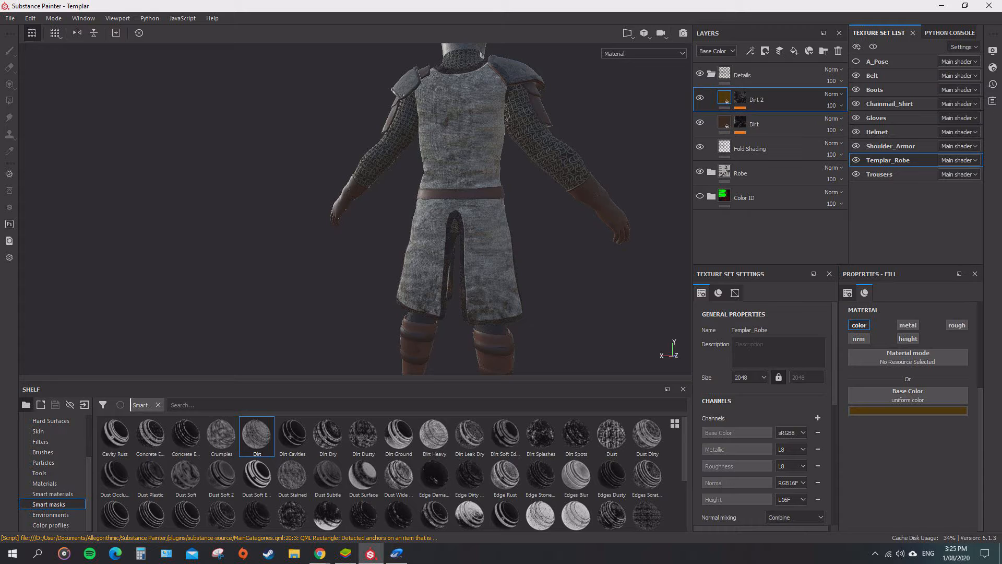
{"action": "left_click", "coordinate": [887, 410]}
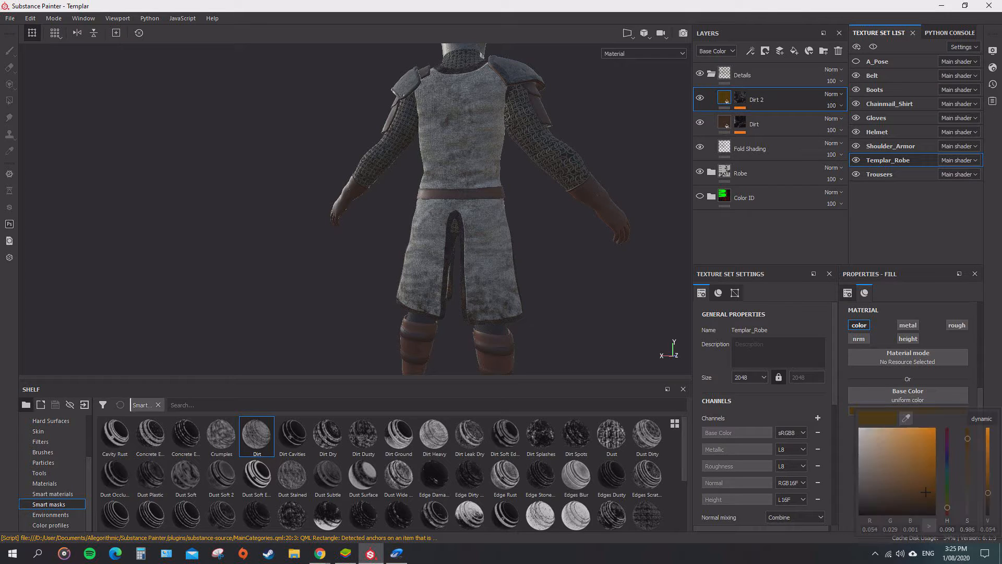
{"action": "left_click_drag", "start_coordinate": [926, 492], "coordinate": [927, 498]}
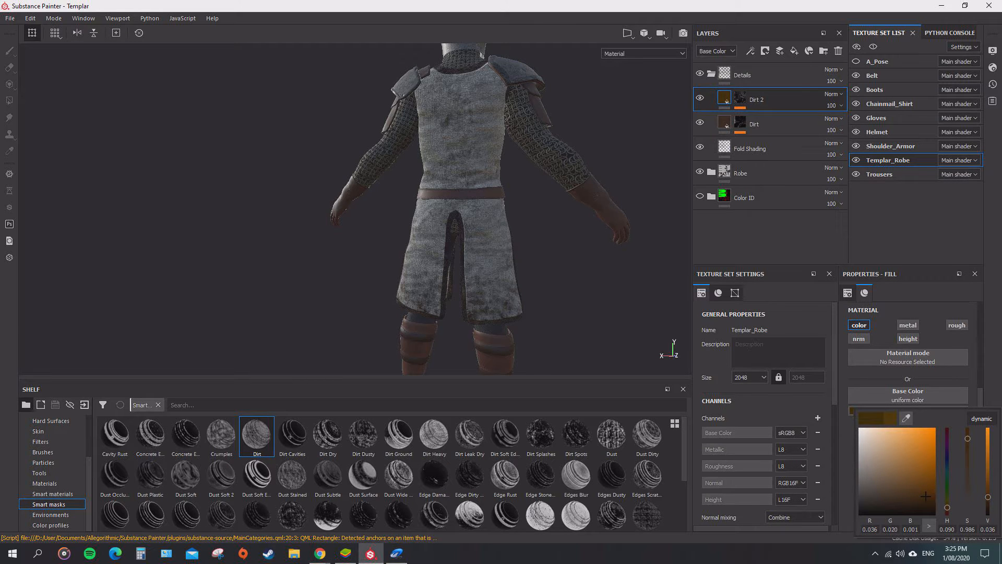
- Compare the robe from several angles with the dirt layers shown and temporarily hidden
{"action": "left_click_drag", "start_coordinate": [584, 219], "coordinate": [308, 209], "text": "alt"}
{"action": "scroll", "coordinate": [355, 209], "scroll_direction": "down", "scroll_amount": 3}
{"action": "scroll", "coordinate": [355, 209], "scroll_direction": "up", "scroll_amount": 2}
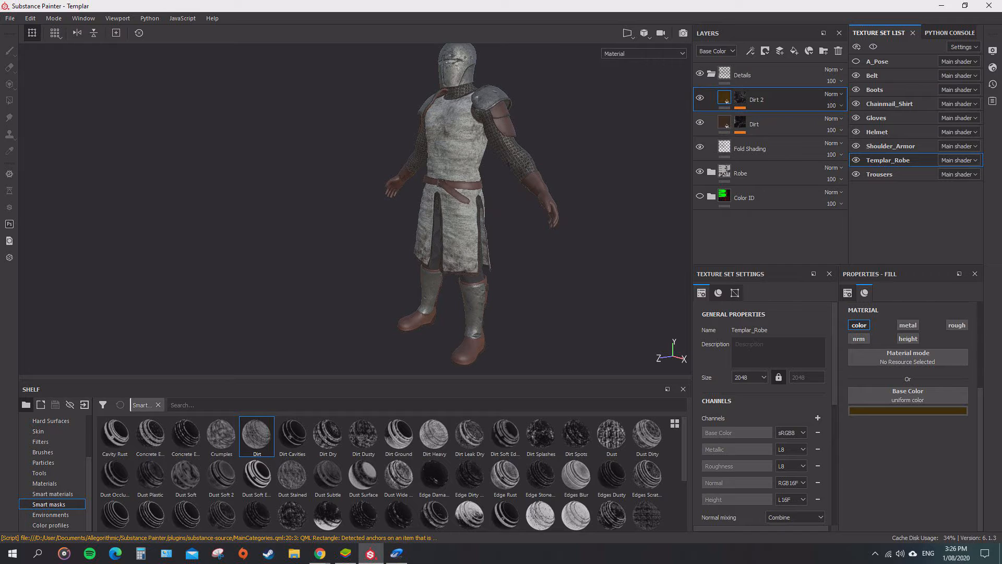
{"action": "left_click_drag", "start_coordinate": [308, 208], "coordinate": [347, 212], "text": "alt"}
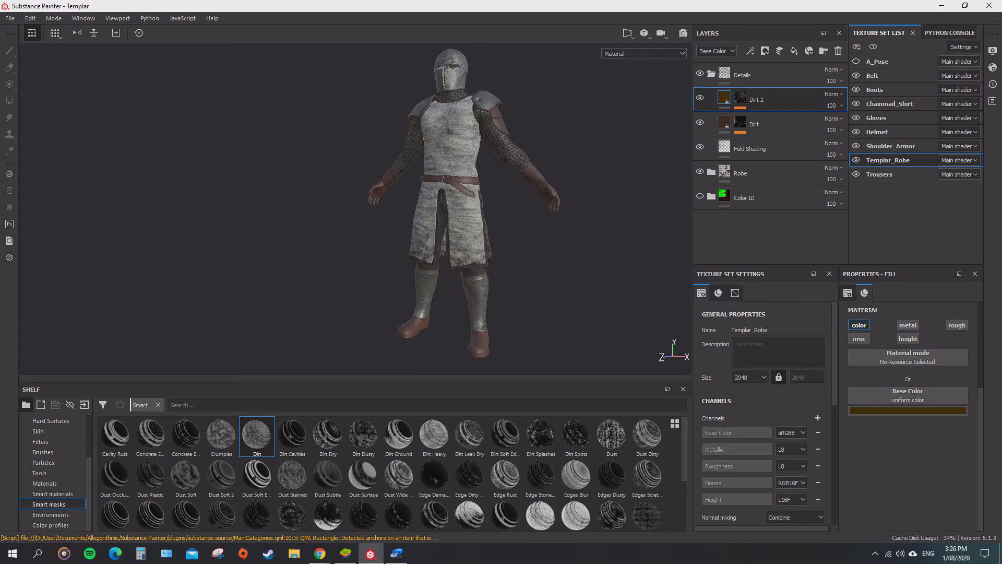
{"action": "left_click", "coordinate": [699, 97]}
{"action": "left_click", "coordinate": [700, 98]}
{"action": "left_click", "coordinate": [700, 97]}
{"action": "left_click_drag", "start_coordinate": [334, 209], "coordinate": [311, 213], "text": "alt"}
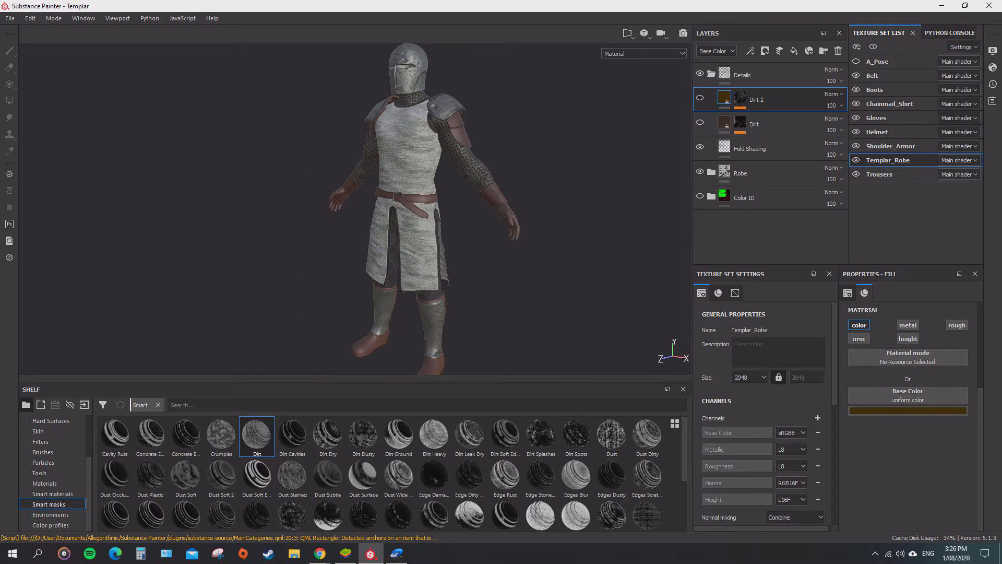
{"action": "left_click", "coordinate": [700, 98]}
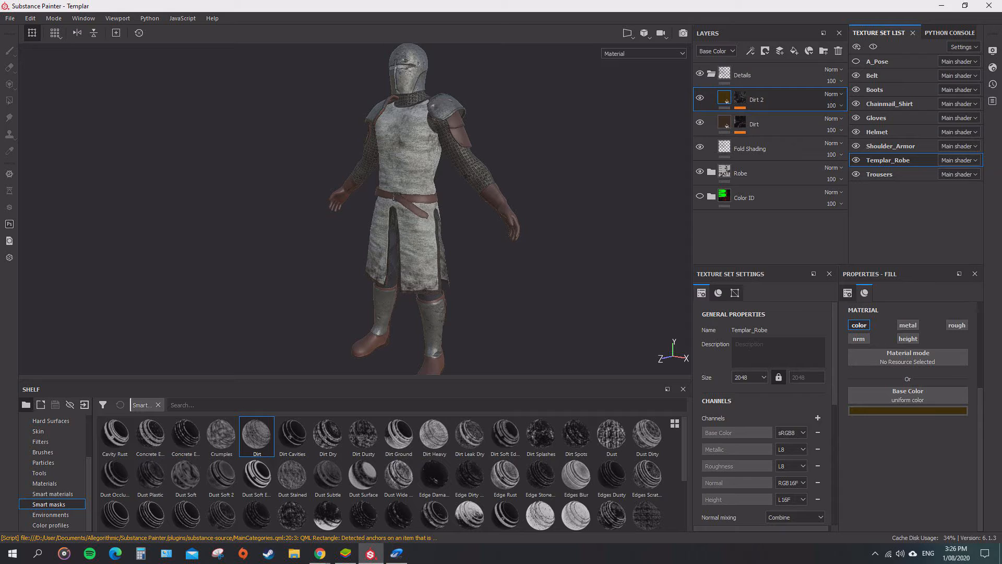
- Isolate the Dirt 2 layer by hiding Dirt, Fold Shading and the Robe group, and examine its stains on the lower robe
{"action": "scroll", "coordinate": [413, 194], "scroll_direction": "up", "scroll_amount": 3}
{"action": "mouse_move", "coordinate": [413, 195]}
{"action": "left_mouse_down", "text": "alt"}
{"action": "mouse_move", "coordinate": [444, 161]}
{"action": "mouse_move", "coordinate": [412, 194]}
{"action": "left_mouse_up", "text": "alt"}
{"action": "scroll", "coordinate": [412, 209], "scroll_direction": "up", "scroll_amount": 2}
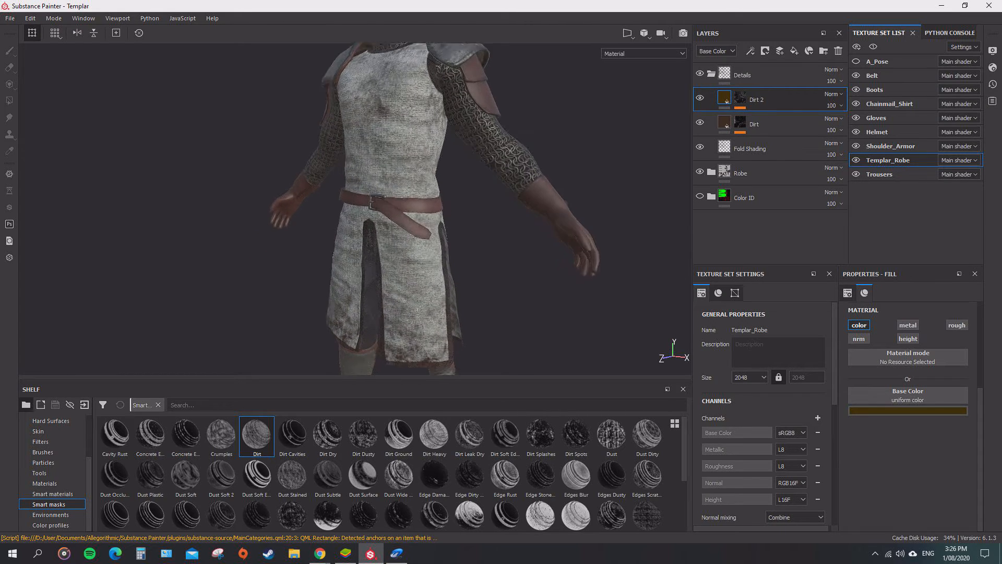
{"action": "middle_click_drag", "start_coordinate": [413, 219], "coordinate": [424, 170], "text": "alt"}
{"action": "left_click", "coordinate": [701, 122]}
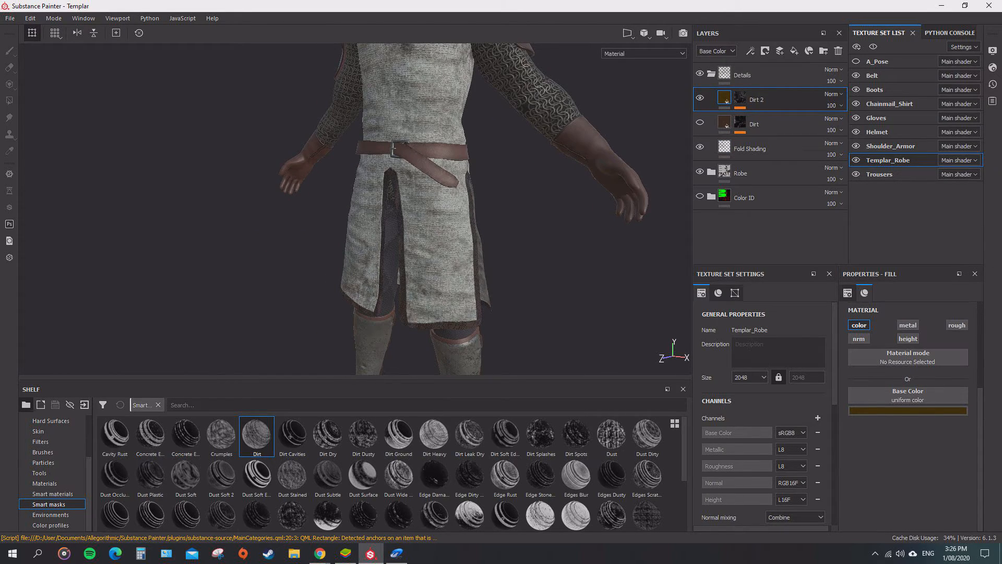
{"action": "left_click_drag", "start_coordinate": [412, 194], "coordinate": [444, 180], "text": "alt"}
{"action": "scroll", "coordinate": [407, 172], "scroll_direction": "up", "scroll_amount": 2}
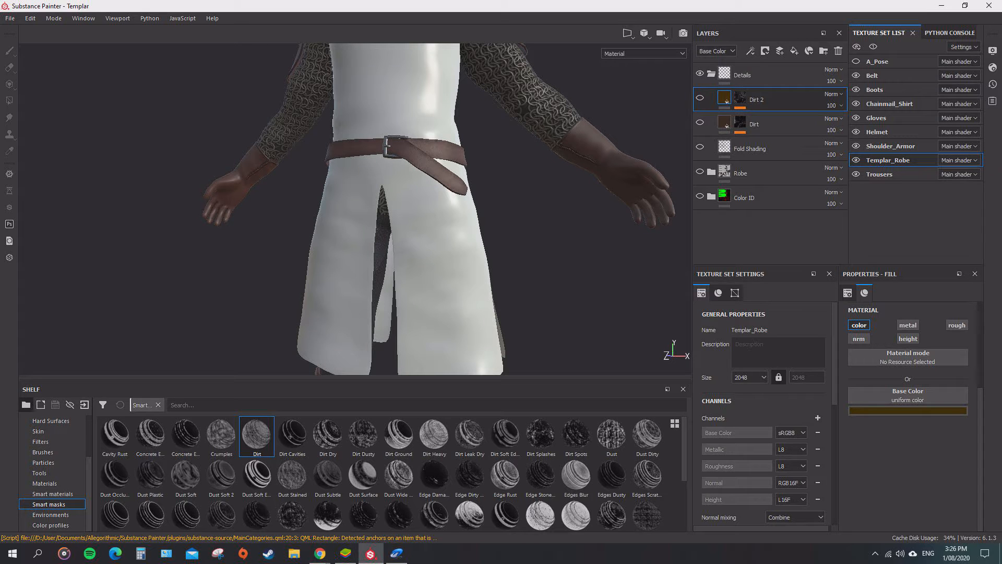
{"action": "scroll", "coordinate": [355, 209], "scroll_direction": "up", "scroll_amount": 3}
{"action": "left_click_drag", "start_coordinate": [355, 219], "coordinate": [365, 198], "text": "alt"}
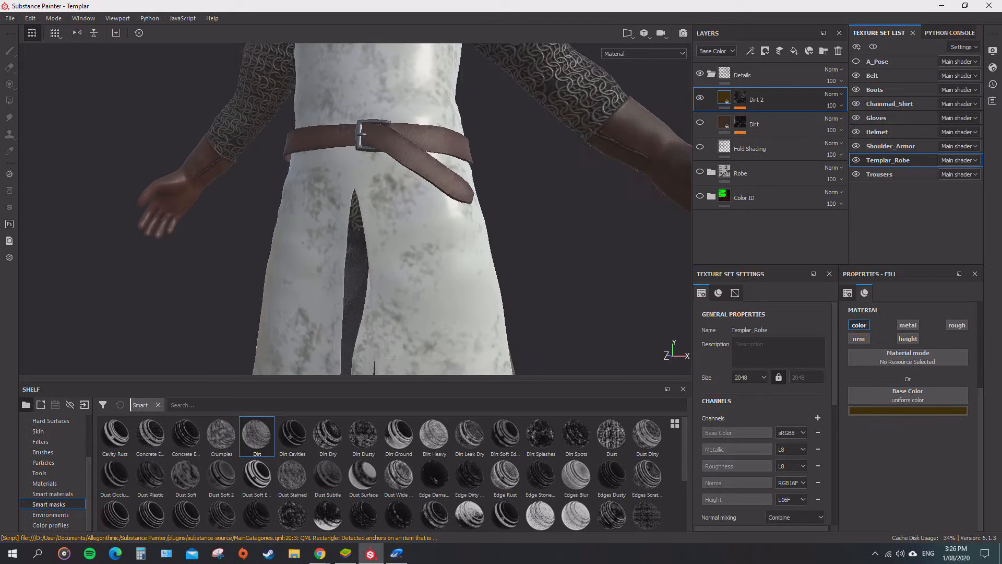
{"action": "middle_click_drag", "start_coordinate": [366, 199], "coordinate": [376, 105], "text": "alt"}
{"action": "scroll", "coordinate": [406, 209], "scroll_direction": "up", "scroll_amount": 1}
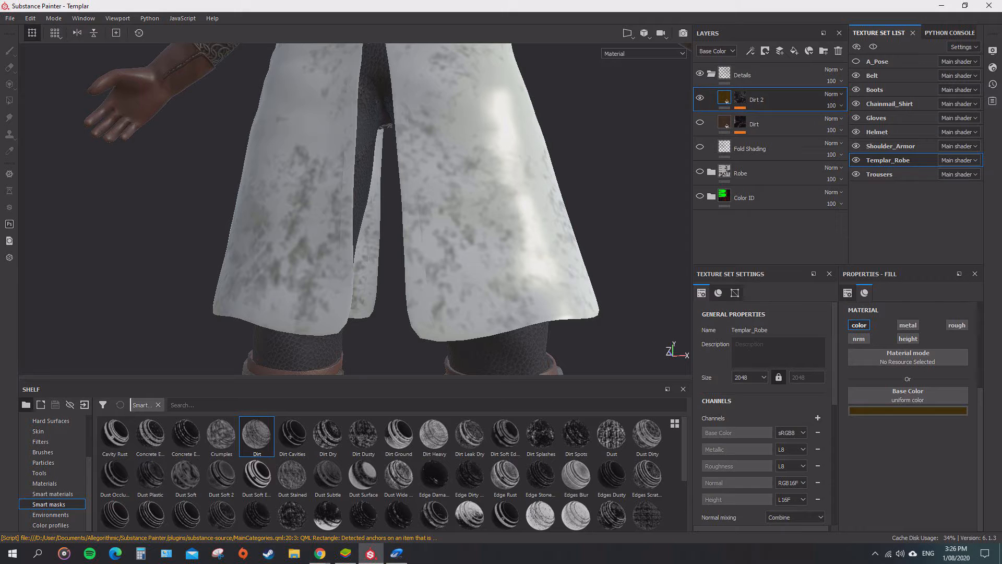
{"action": "left_click_drag", "start_coordinate": [355, 209], "coordinate": [402, 220], "text": "alt"}
- Show the Color ID group under Dirt 2 and compare the stains with the Dirt layer shown and hidden
{"action": "left_click", "coordinate": [700, 196]}
{"action": "scroll", "coordinate": [397, 219], "scroll_direction": "down", "scroll_amount": 2}
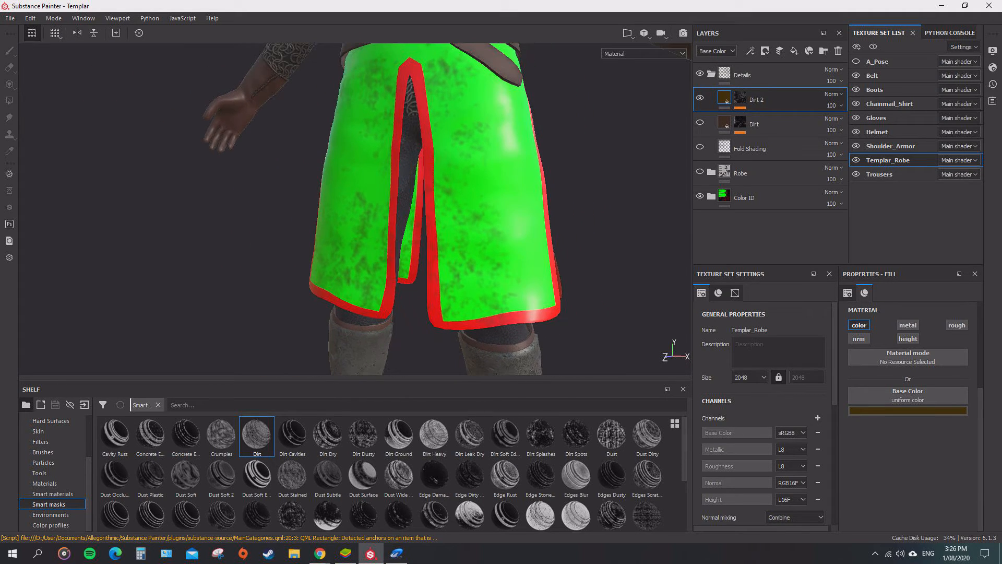
{"action": "left_click", "coordinate": [700, 122]}
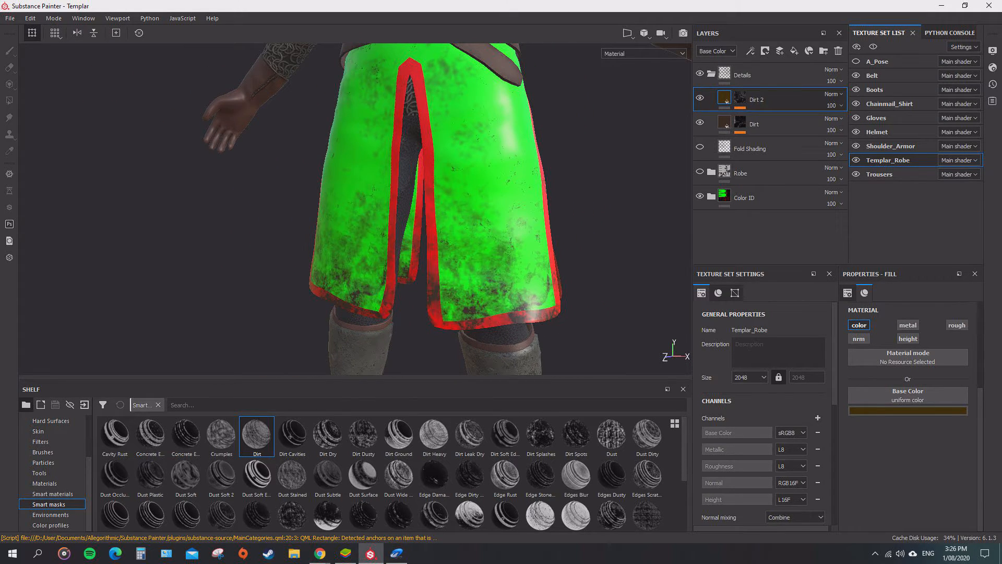
{"action": "left_click", "coordinate": [700, 122]}
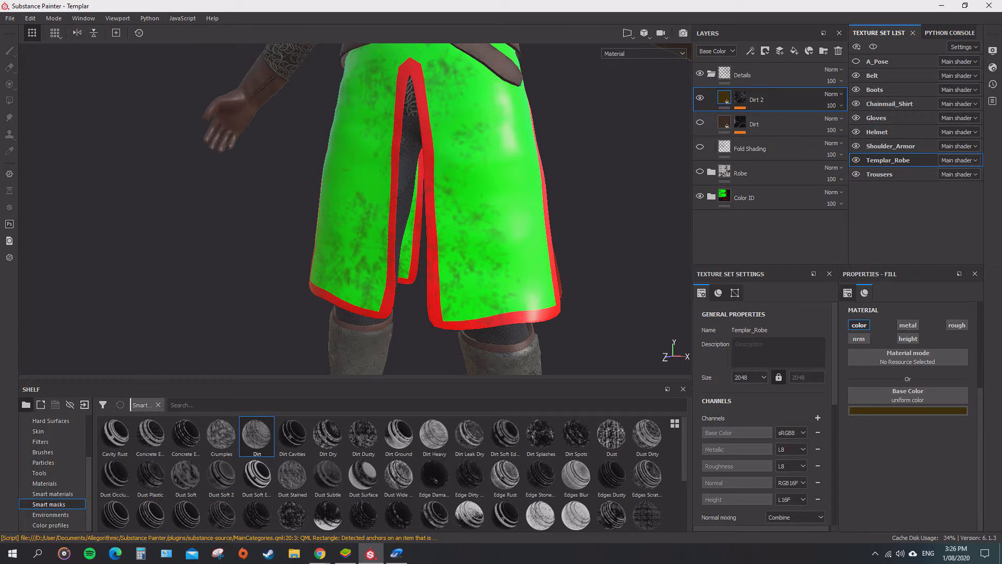
- Try a color-selection mask on the Dirt 2 layer using the robe's green ID color, and undo it
{"action": "right_click", "coordinate": [770, 99]}
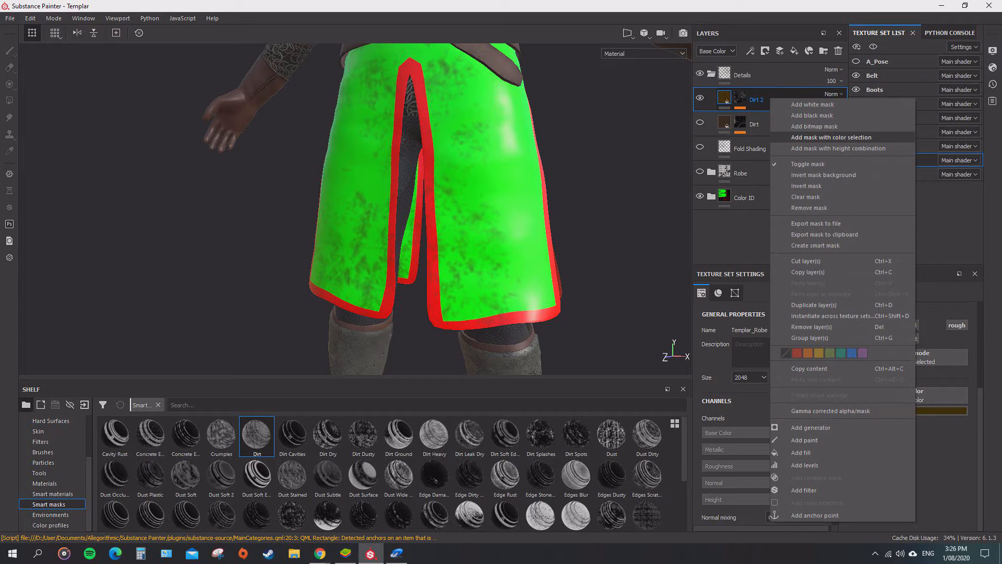
{"action": "left_click", "coordinate": [831, 137]}
{"action": "left_click", "coordinate": [956, 396]}
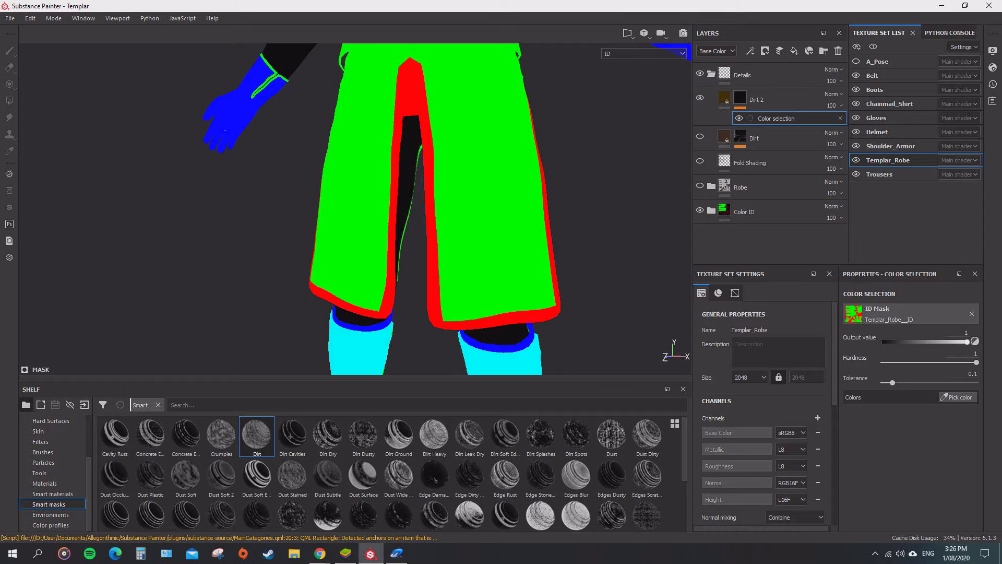
{"action": "left_click", "coordinate": [490, 209]}
{"action": "middle_click_drag", "start_coordinate": [466, 151], "coordinate": [490, 308], "text": "alt"}
{"action": "left_click_drag", "start_coordinate": [490, 308], "coordinate": [509, 307], "text": "alt"}
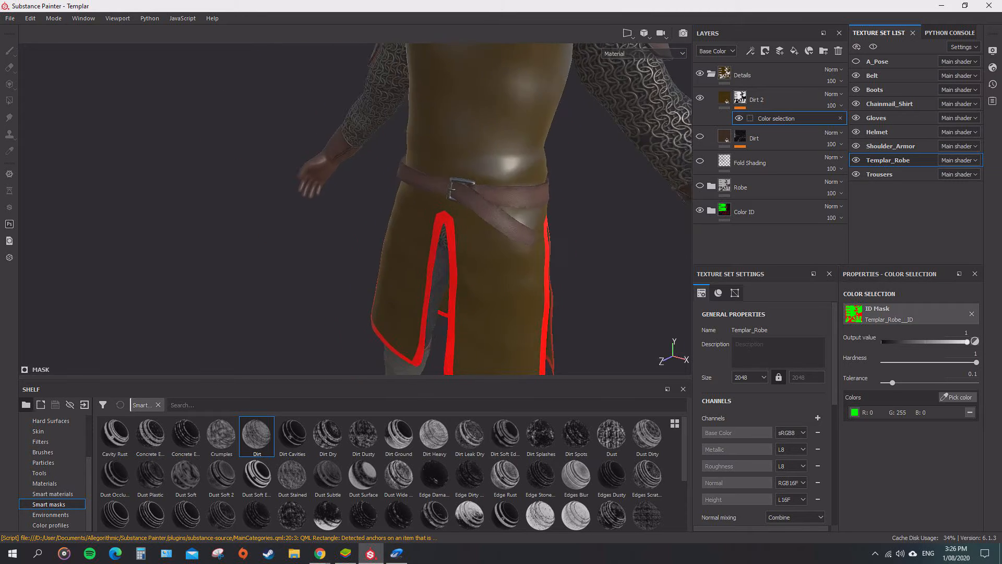
{"action": "scroll", "coordinate": [490, 307], "scroll_direction": "down", "scroll_amount": 3}
{"action": "middle_click_drag", "start_coordinate": [490, 307], "coordinate": [475, 282], "text": "alt"}
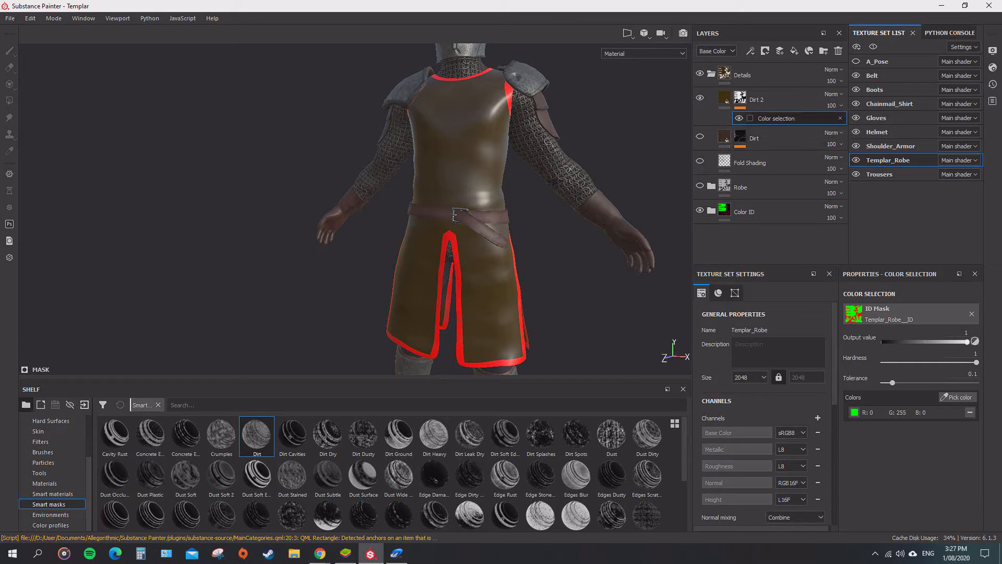
{"action": "key", "text": "ctrl+z"}
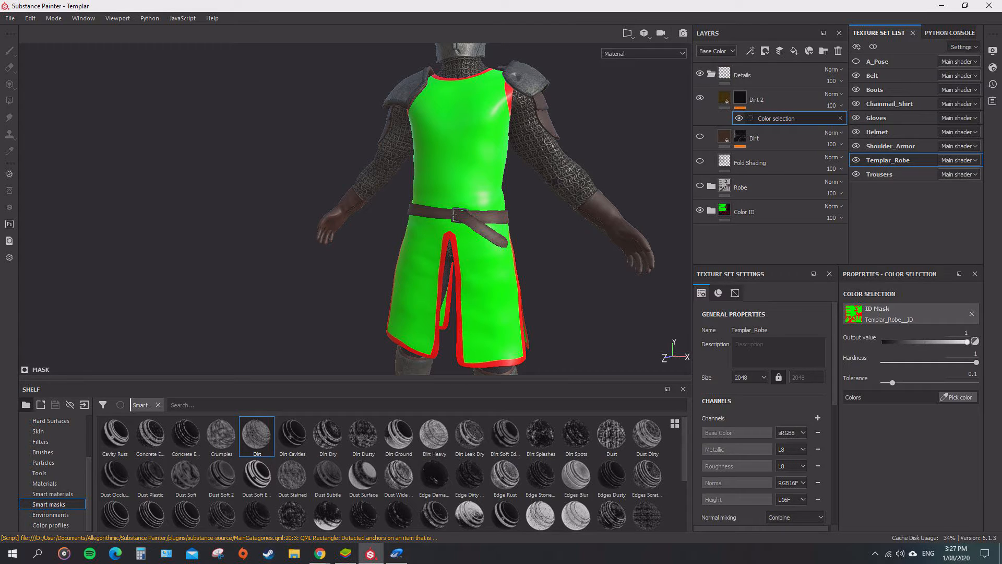
{"action": "key", "text": "ctrl+z"}
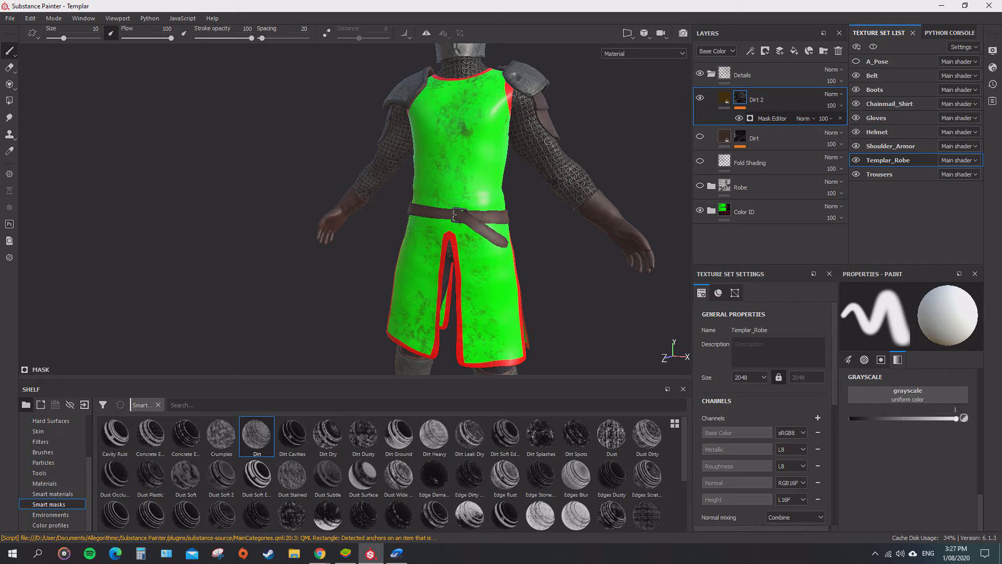
- Reopen the Dirt 2 layer's Mask Editor settings and examine the dirt on the lower robe up close
{"action": "left_click", "coordinate": [772, 118]}
{"action": "left_click_drag", "start_coordinate": [550, 120], "coordinate": [539, 136], "text": "alt"}
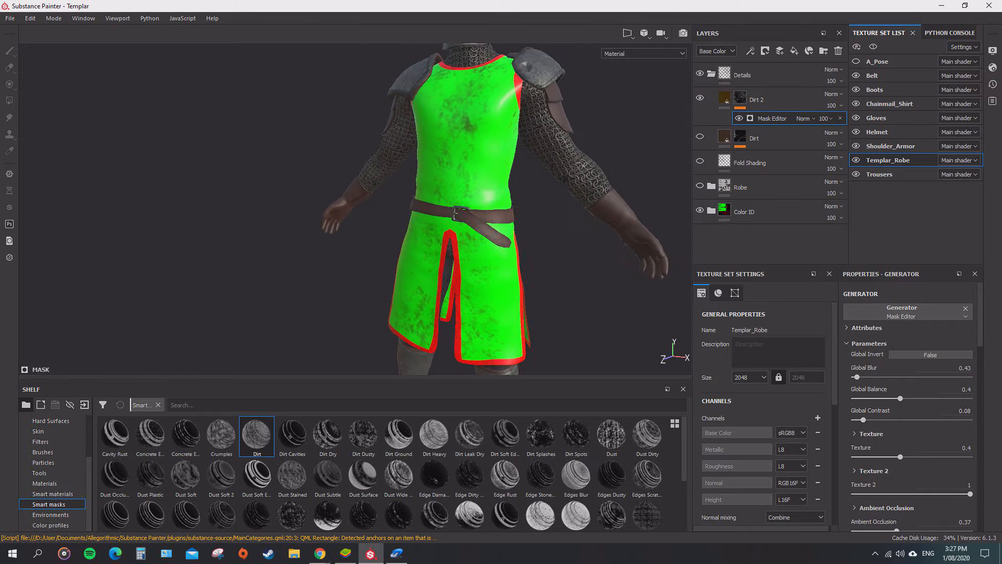
{"action": "middle_click_drag", "start_coordinate": [539, 136], "coordinate": [513, 101], "text": "alt"}
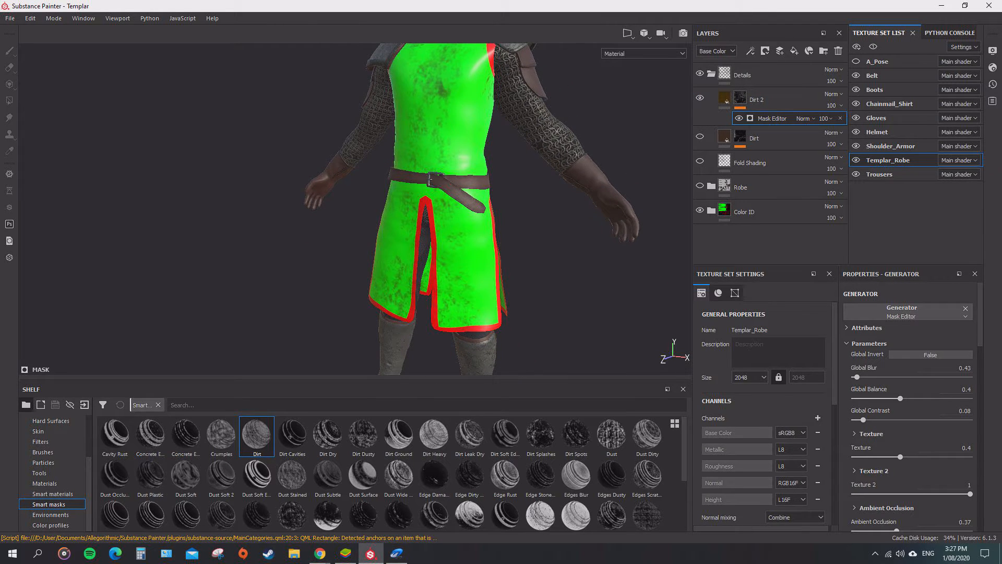
{"action": "scroll", "coordinate": [451, 349], "scroll_direction": "up", "scroll_amount": 4}
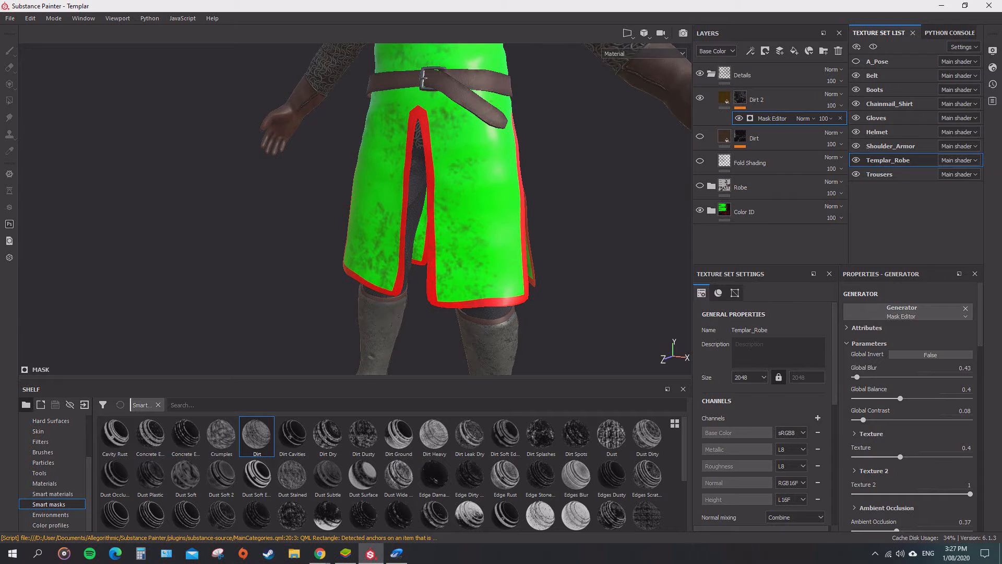
- Show the Robe group again and move the Dirt 2 layer into its Robe Inner group, above Fabric Pleated
{"action": "left_click", "coordinate": [699, 185]}
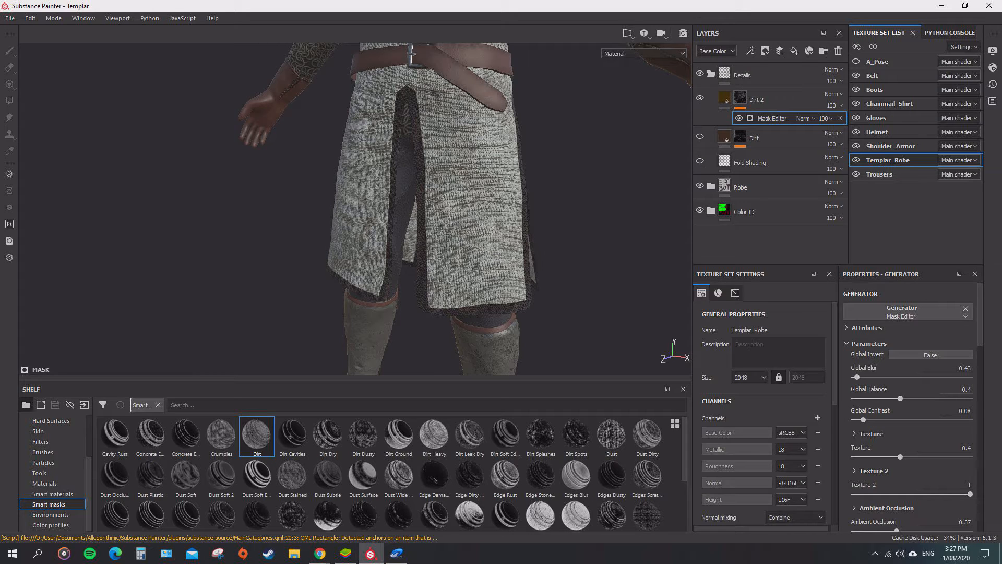
{"action": "left_click", "coordinate": [711, 185]}
{"action": "left_click", "coordinate": [722, 197]}
{"action": "left_click", "coordinate": [722, 221]}
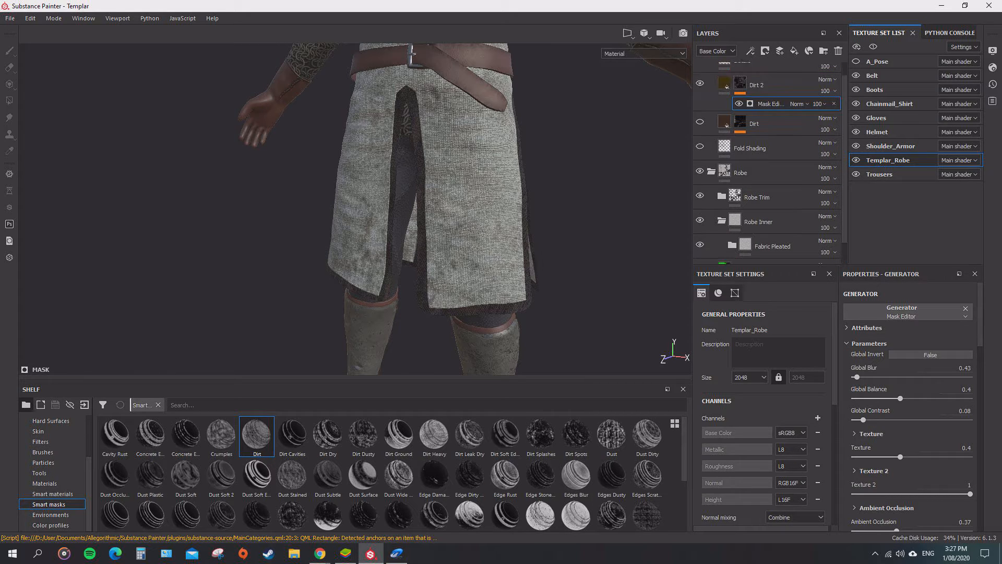
{"action": "scroll", "coordinate": [768, 243], "scroll_direction": "down", "scroll_amount": 1}
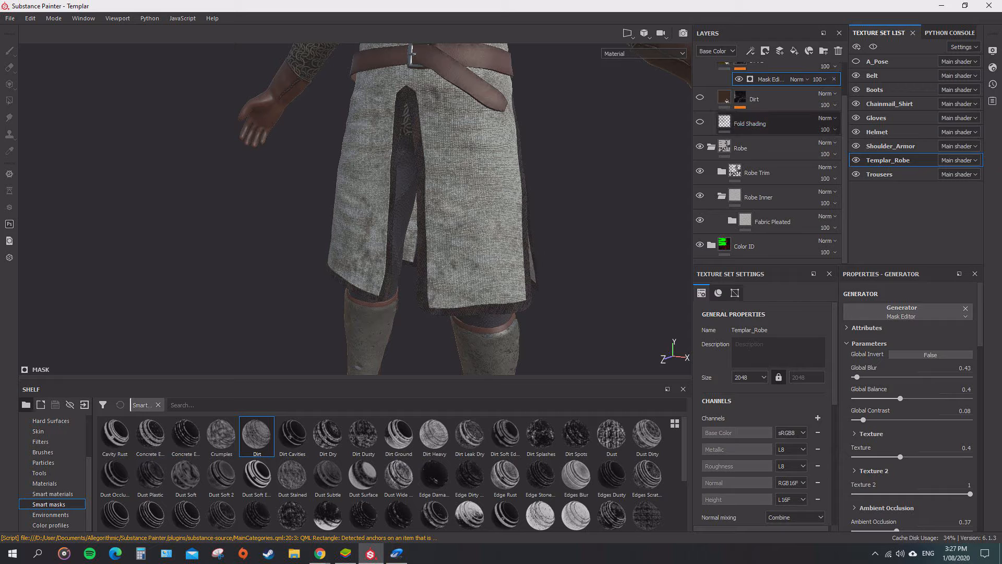
{"action": "scroll", "coordinate": [767, 124], "scroll_direction": "up", "scroll_amount": 1}
{"action": "left_click_drag", "start_coordinate": [757, 92], "coordinate": [757, 241]}
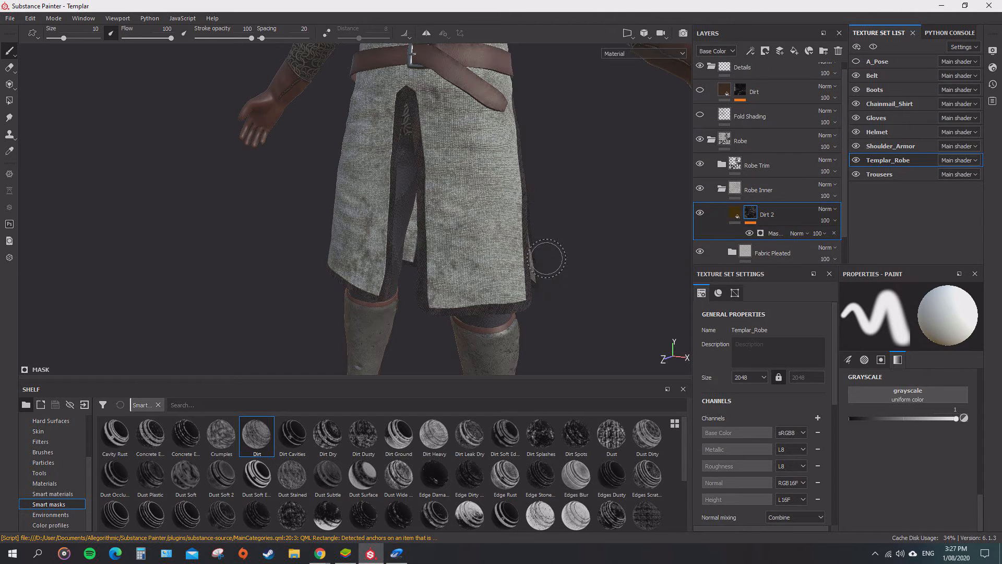
- Add a color-selection mask to the Robe Inner group using the robe's green ID color
{"action": "scroll", "coordinate": [514, 246], "scroll_direction": "up", "scroll_amount": 2}
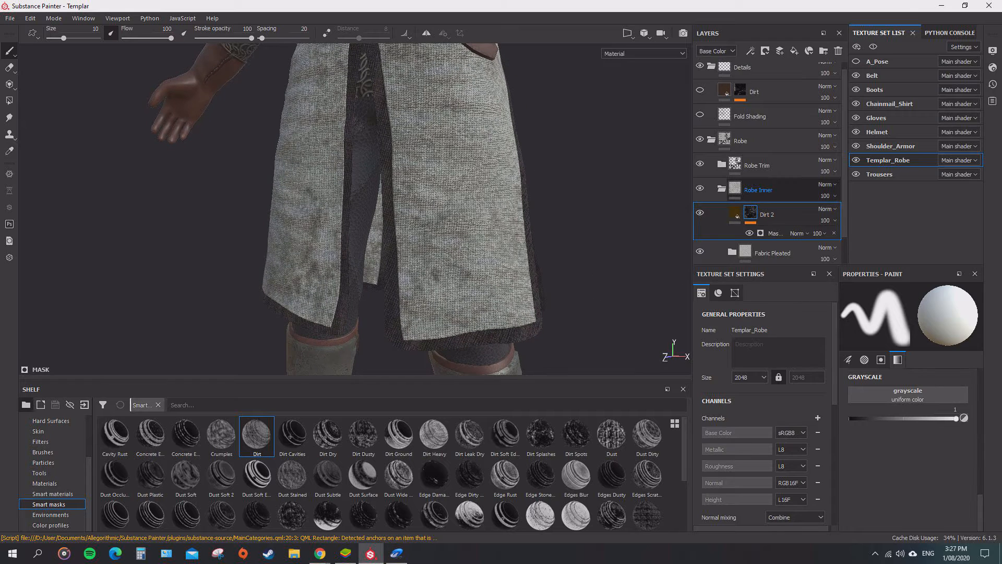
{"action": "right_click", "coordinate": [767, 190]}
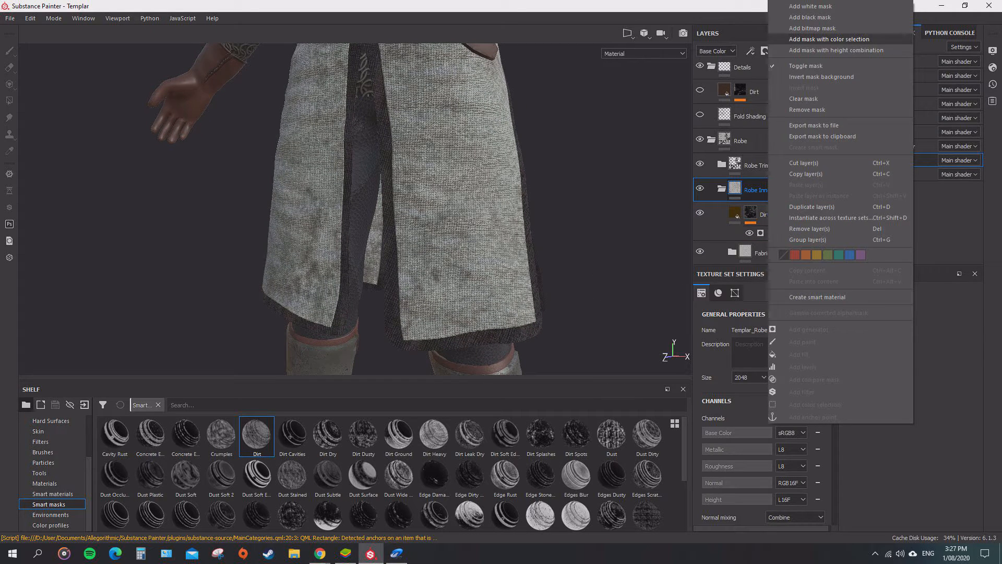
{"action": "left_click", "coordinate": [829, 39]}
{"action": "left_click", "coordinate": [957, 397]}
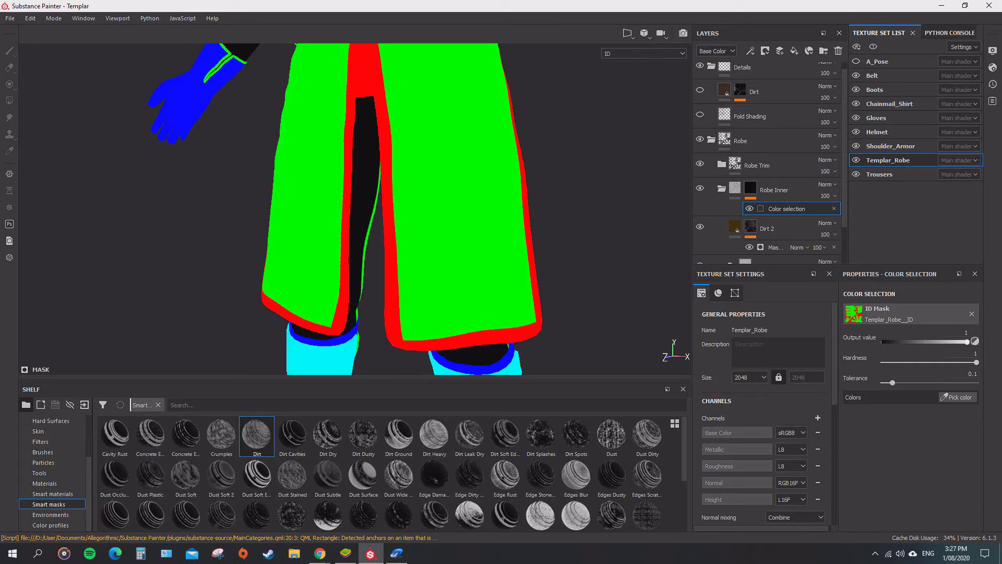
{"action": "left_click", "coordinate": [460, 208]}
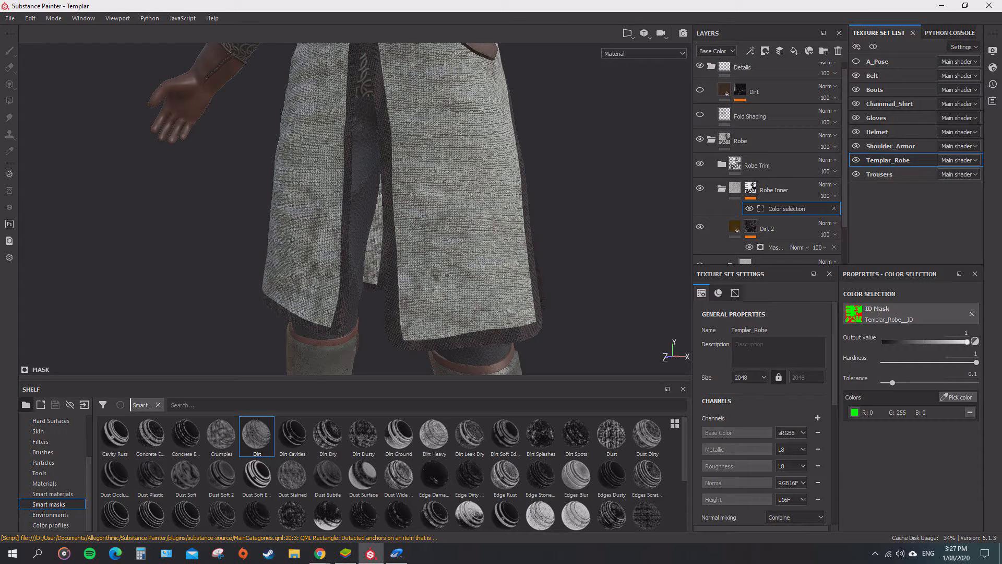
{"action": "left_click_drag", "start_coordinate": [460, 209], "coordinate": [448, 232], "text": "alt"}
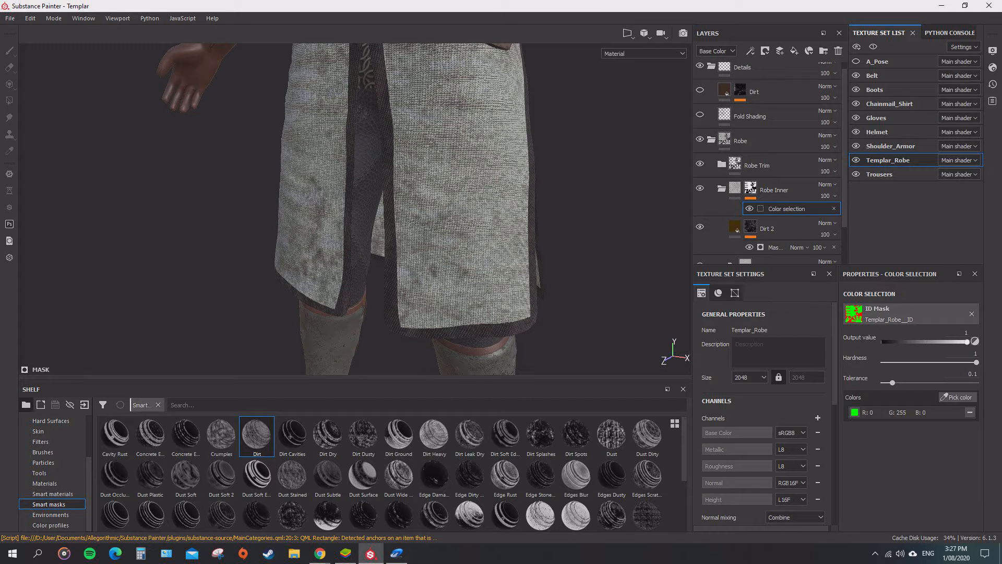
- Check Dirt 2 against the Color ID colors with Robe Trim and Fabric Pleated hidden, then show both and hide Color ID
{"action": "left_click", "coordinate": [711, 140]}
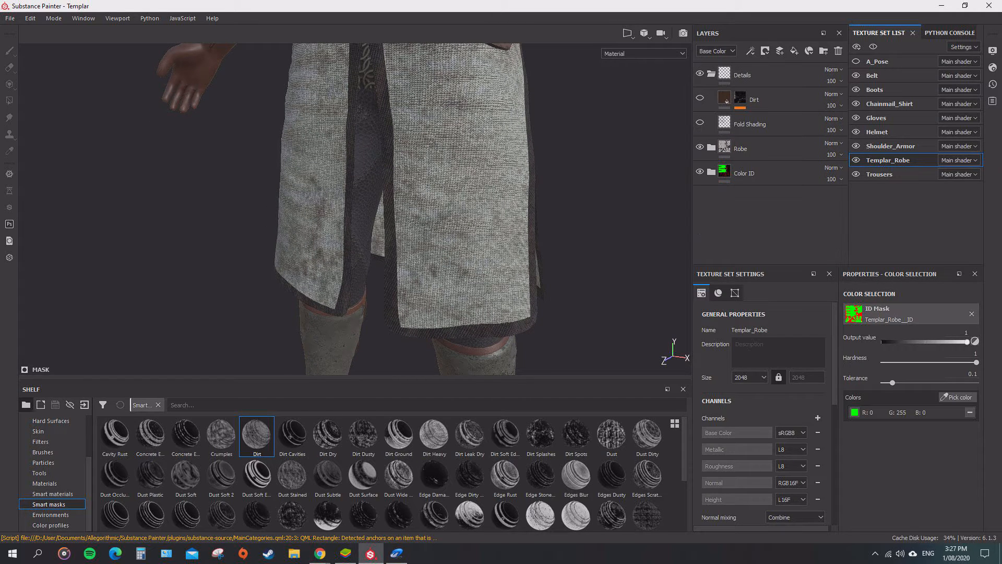
{"action": "left_click", "coordinate": [700, 147]}
{"action": "left_click", "coordinate": [711, 147]}
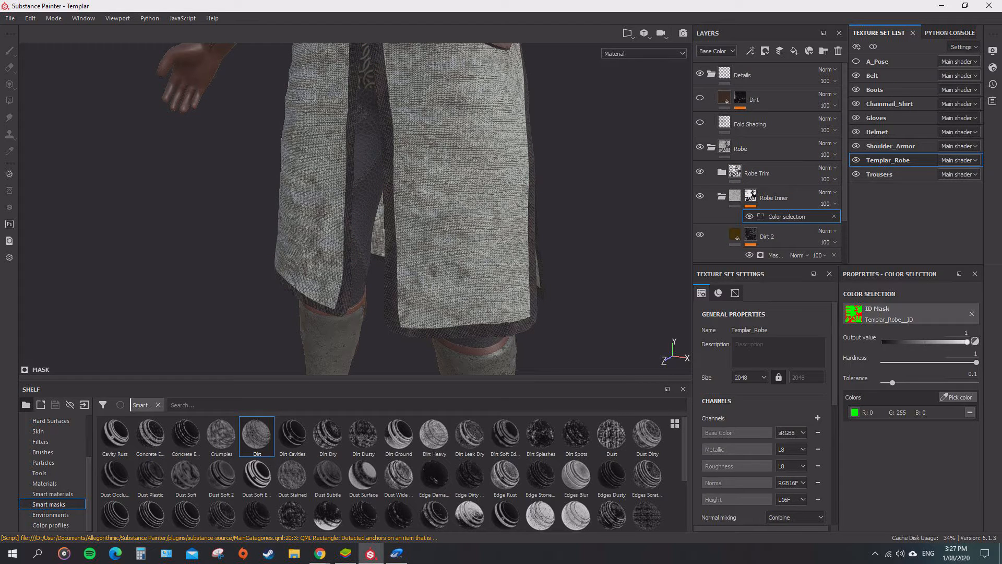
{"action": "scroll", "coordinate": [770, 161], "scroll_direction": "down", "scroll_amount": 1}
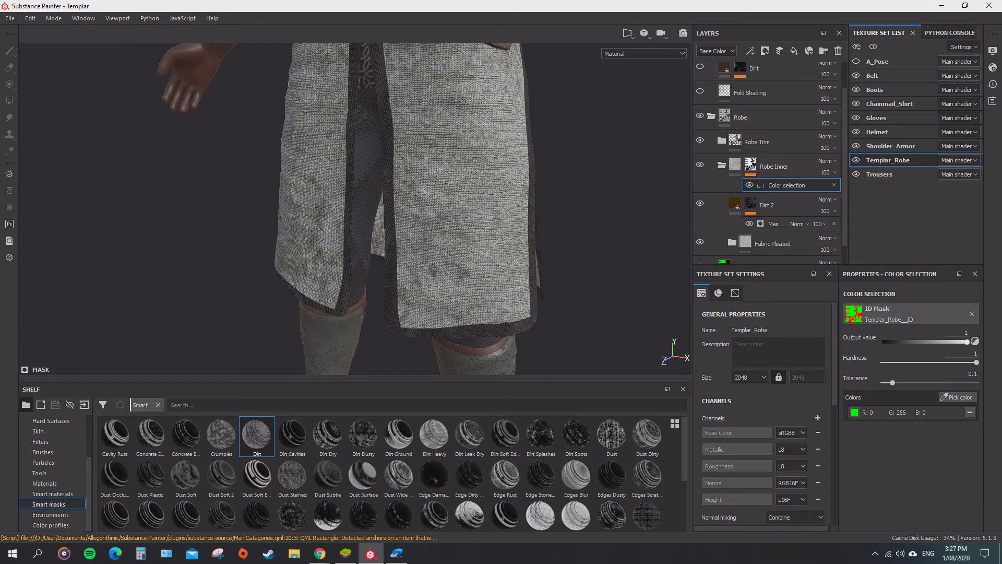
{"action": "scroll", "coordinate": [770, 162], "scroll_direction": "down", "scroll_amount": 1}
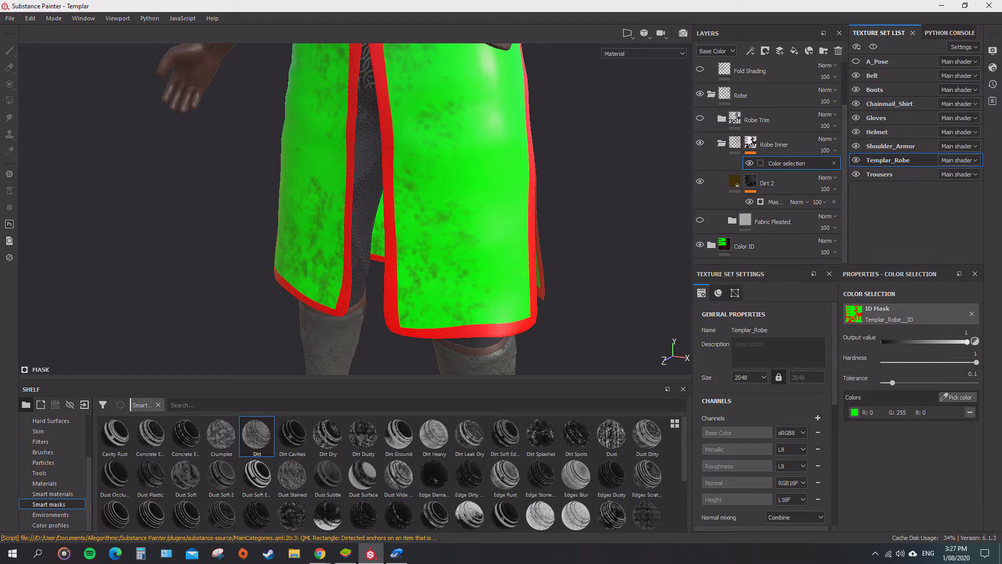
{"action": "left_click", "coordinate": [700, 244]}
{"action": "left_click_drag", "start_coordinate": [590, 235], "coordinate": [710, 236], "text": "alt"}
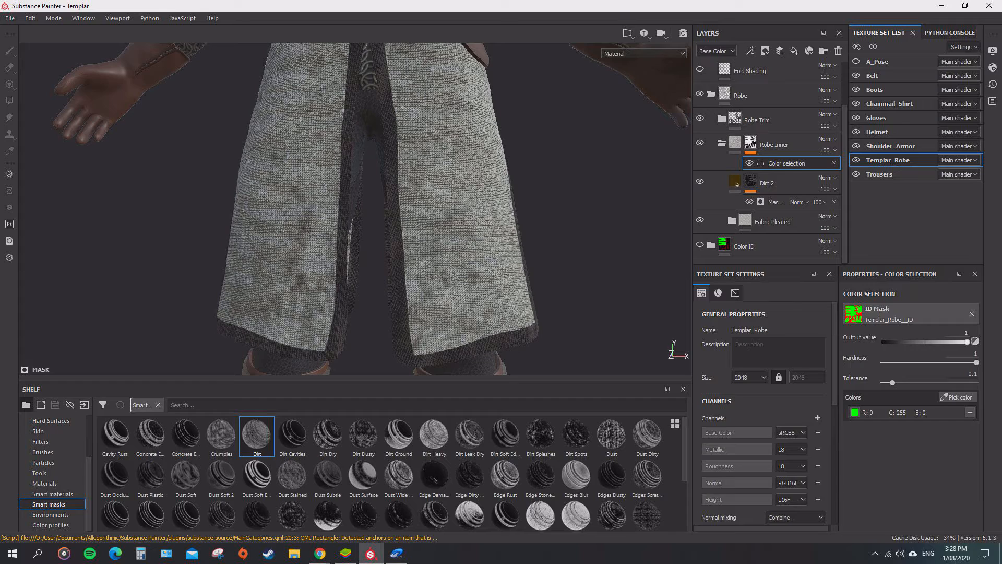
- Show the Dirt and Fold Shading layers again and collapse the Details and Robe groups
{"action": "scroll", "coordinate": [710, 236], "scroll_direction": "up", "scroll_amount": 2}
{"action": "left_click", "coordinate": [700, 98]}
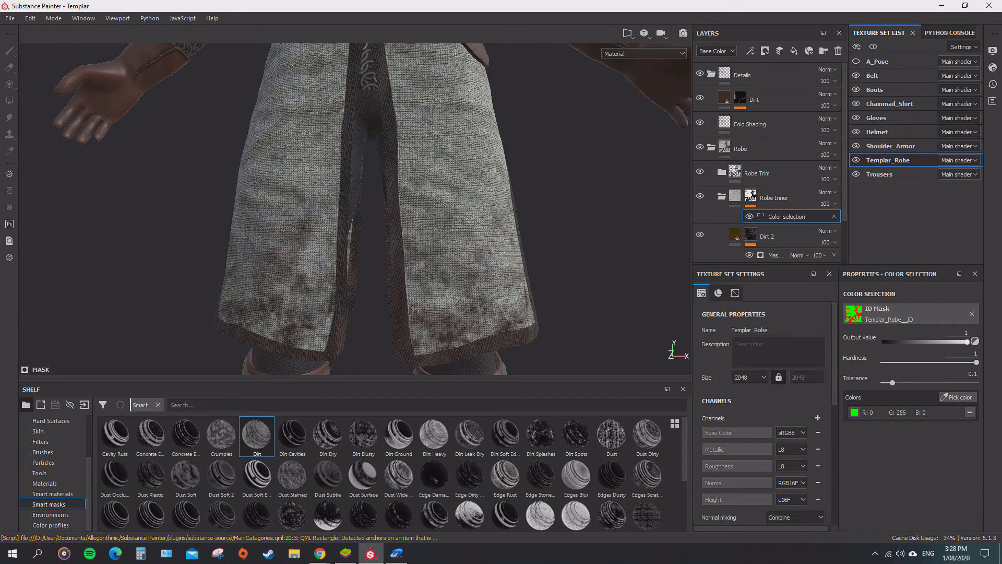
{"action": "scroll", "coordinate": [376, 209], "scroll_direction": "down", "scroll_amount": 3}
{"action": "left_click_drag", "start_coordinate": [375, 208], "coordinate": [340, 209], "text": "alt"}
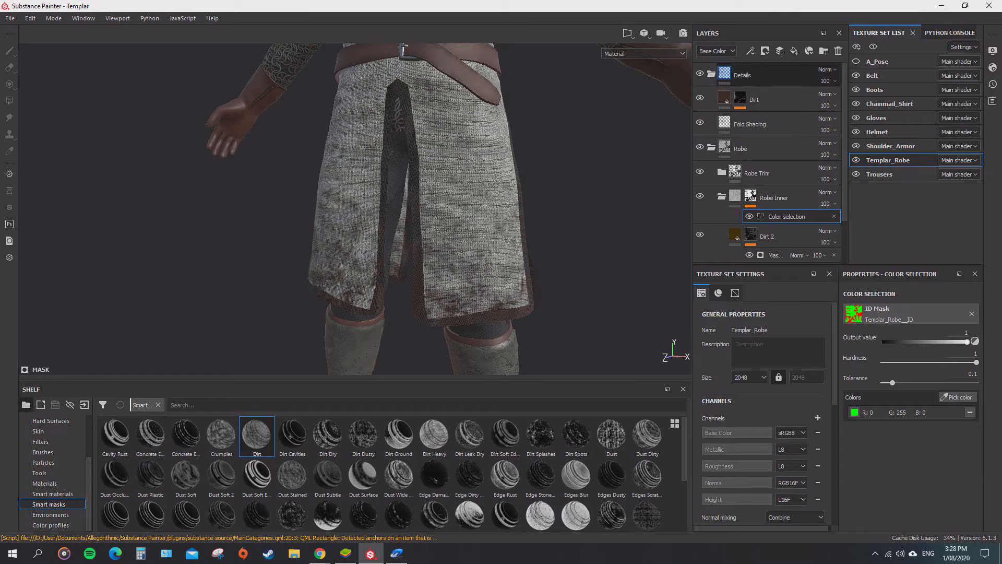
{"action": "left_click", "coordinate": [711, 74]}
{"action": "left_click", "coordinate": [711, 98]}
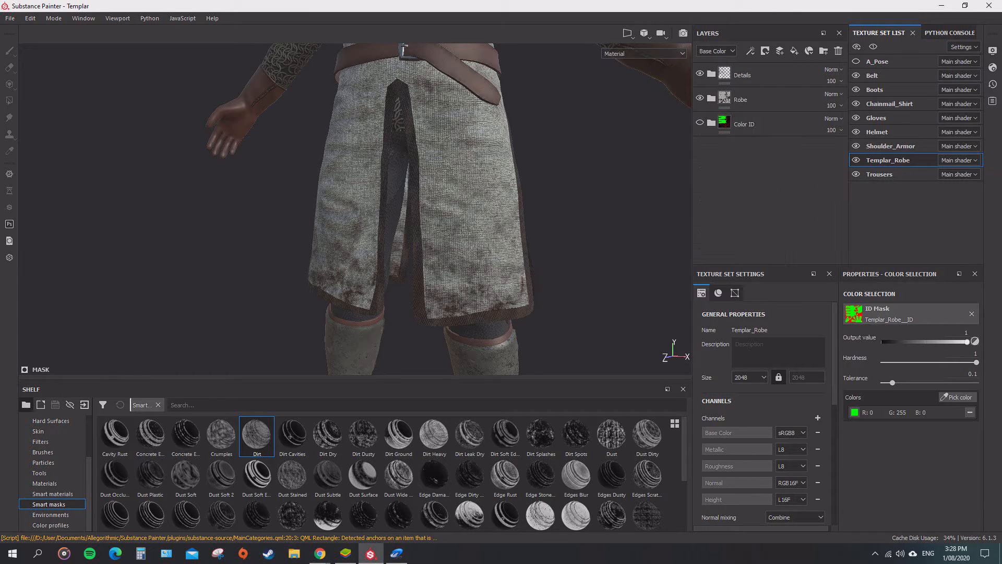
- Examine the weathered robe on the full figure and compare it with the Dirt layer hidden and shown
{"action": "scroll", "coordinate": [356, 209], "scroll_direction": "down", "scroll_amount": 3}
{"action": "left_click_drag", "start_coordinate": [356, 209], "coordinate": [376, 208], "text": "alt"}
{"action": "scroll", "coordinate": [355, 209], "scroll_direction": "up", "scroll_amount": 2}
{"action": "scroll", "coordinate": [356, 208], "scroll_direction": "down", "scroll_amount": 2}
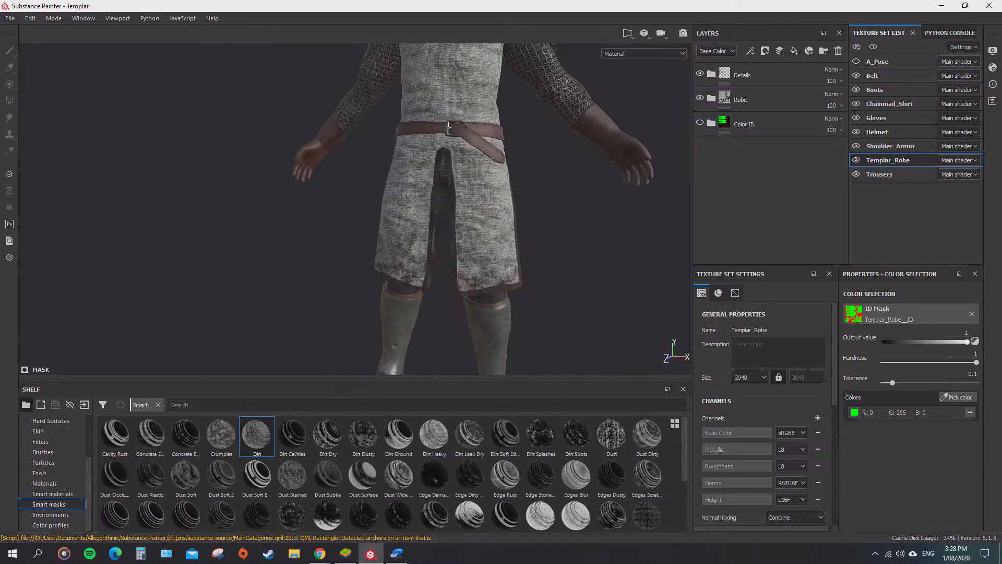
{"action": "middle_click_drag", "start_coordinate": [355, 172], "coordinate": [356, 246], "text": "alt"}
{"action": "left_click_drag", "start_coordinate": [356, 209], "coordinate": [350, 177], "text": "alt"}
{"action": "scroll", "coordinate": [356, 208], "scroll_direction": "down", "scroll_amount": 1}
{"action": "left_click", "coordinate": [711, 74]}
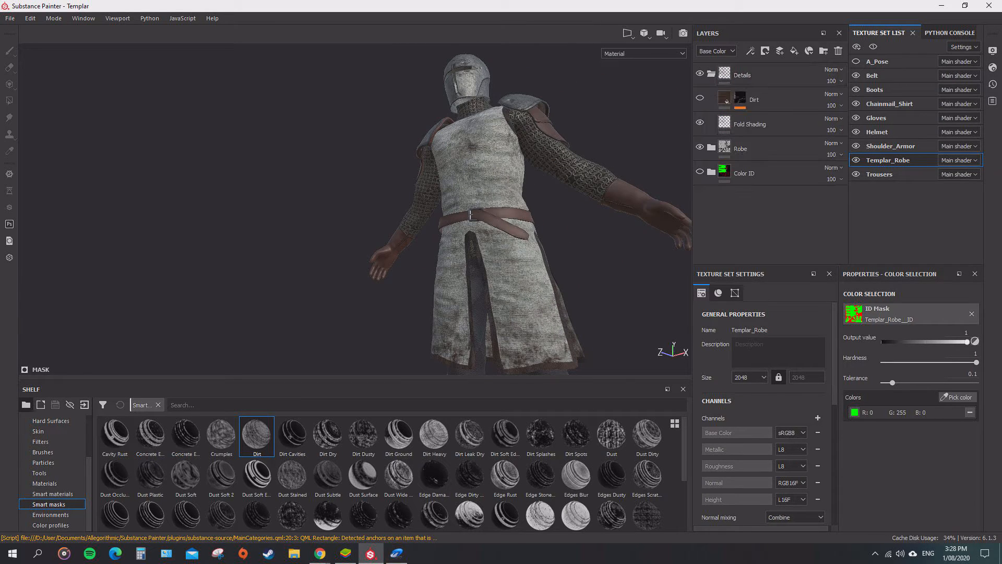
{"action": "left_click", "coordinate": [700, 98]}
- Examine the robe around the waist, back and shoulder up close, along with the neighbouring shoulder armor
{"action": "left_click_drag", "start_coordinate": [355, 188], "coordinate": [334, 230], "text": "alt"}
{"action": "scroll", "coordinate": [356, 208], "scroll_direction": "down", "scroll_amount": 2}
{"action": "middle_click_drag", "start_coordinate": [470, 209], "coordinate": [386, 209], "text": "alt"}
{"action": "mouse_move", "coordinate": [418, 209]}
{"action": "left_mouse_down", "text": "alt"}
{"action": "mouse_move", "coordinate": [293, 209]}
{"action": "mouse_move", "coordinate": [434, 211]}
{"action": "left_mouse_up", "text": "alt"}
{"action": "scroll", "coordinate": [397, 211], "scroll_direction": "up", "scroll_amount": 3}
{"action": "scroll", "coordinate": [397, 219], "scroll_direction": "up", "scroll_amount": 2}
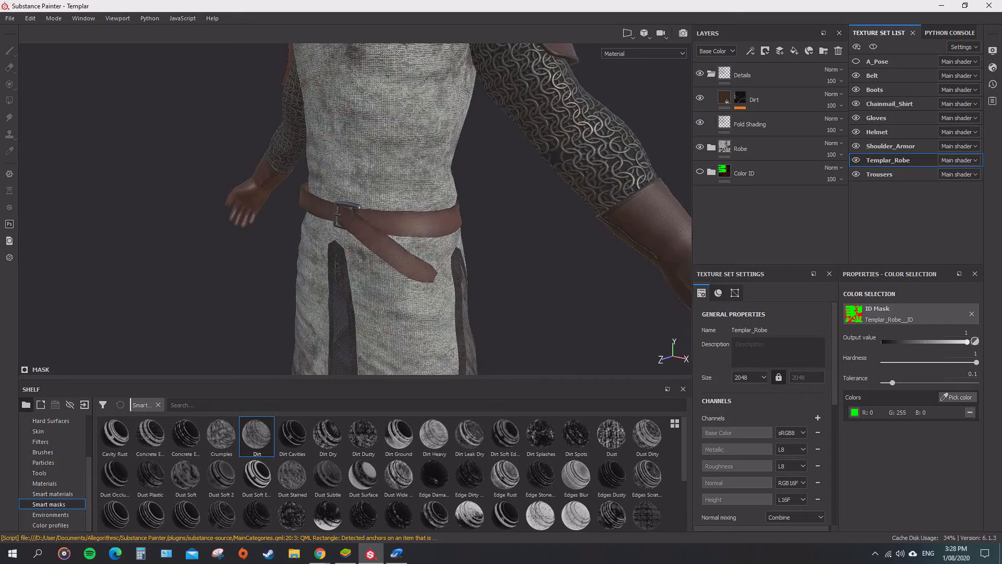
{"action": "middle_click_drag", "start_coordinate": [392, 146], "coordinate": [397, 313], "text": "alt"}
{"action": "left_click_drag", "start_coordinate": [418, 209], "coordinate": [376, 219], "text": "alt"}
{"action": "scroll", "coordinate": [358, 256], "scroll_direction": "up", "scroll_amount": 3}
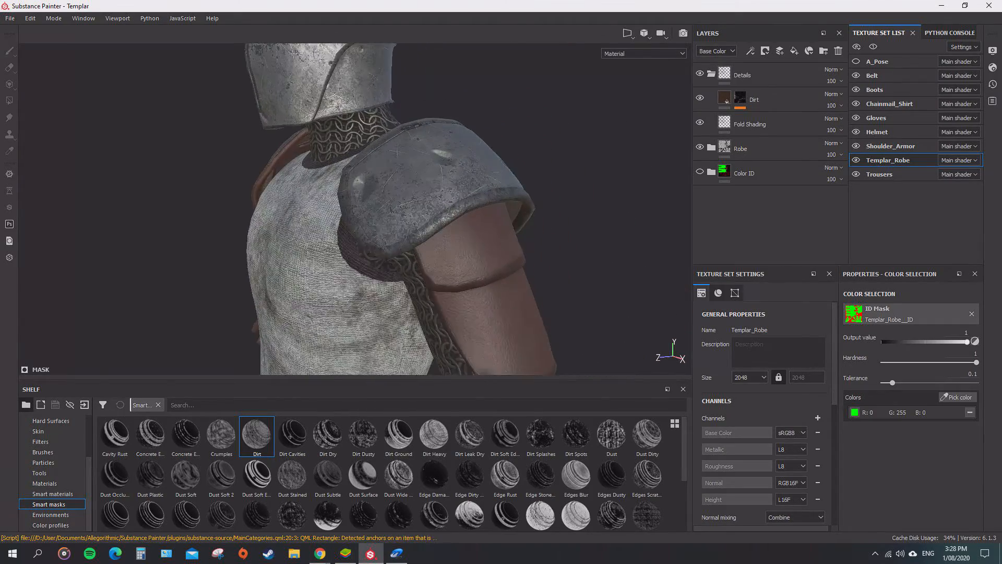
{"action": "middle_click_drag", "start_coordinate": [418, 235], "coordinate": [293, 167], "text": "alt"}
{"action": "left_click_drag", "start_coordinate": [365, 209], "coordinate": [373, 209], "text": "alt"}
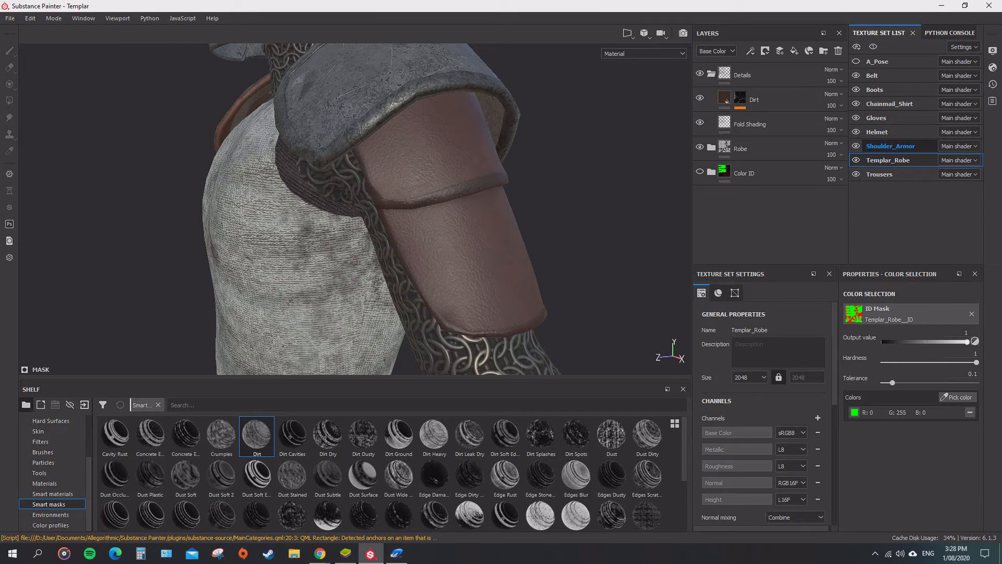
- Switch to the Shoulder_Armor texture set and check the two Dented Old Steel layers by toggling their visibility
{"action": "left_click", "coordinate": [890, 145]}
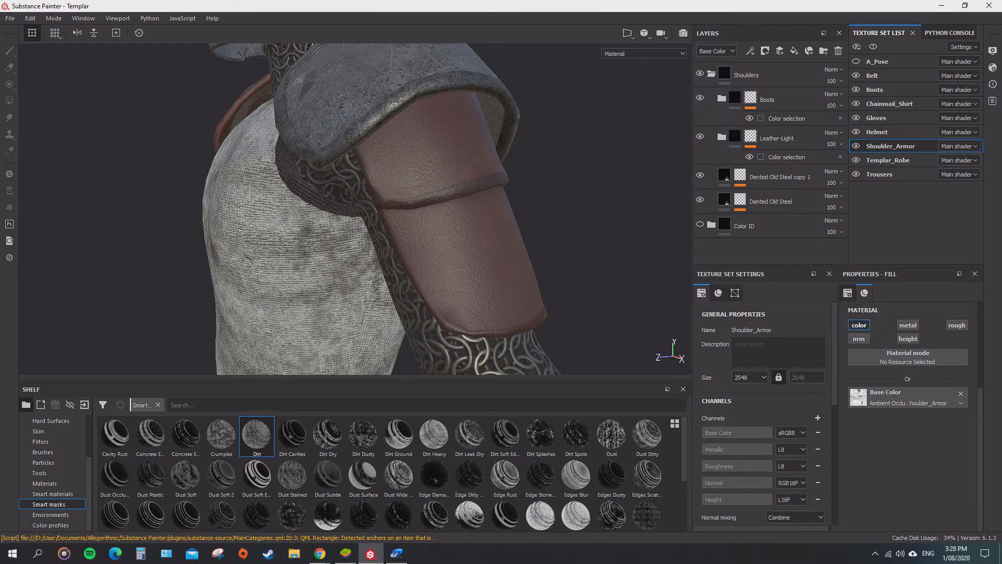
{"action": "left_click", "coordinate": [711, 74]}
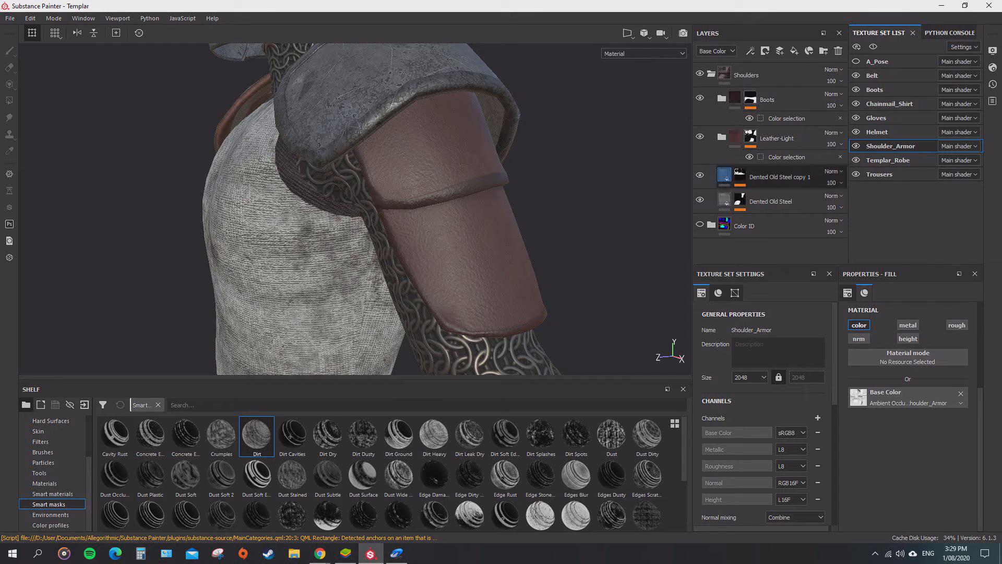
{"action": "left_click", "coordinate": [700, 175]}
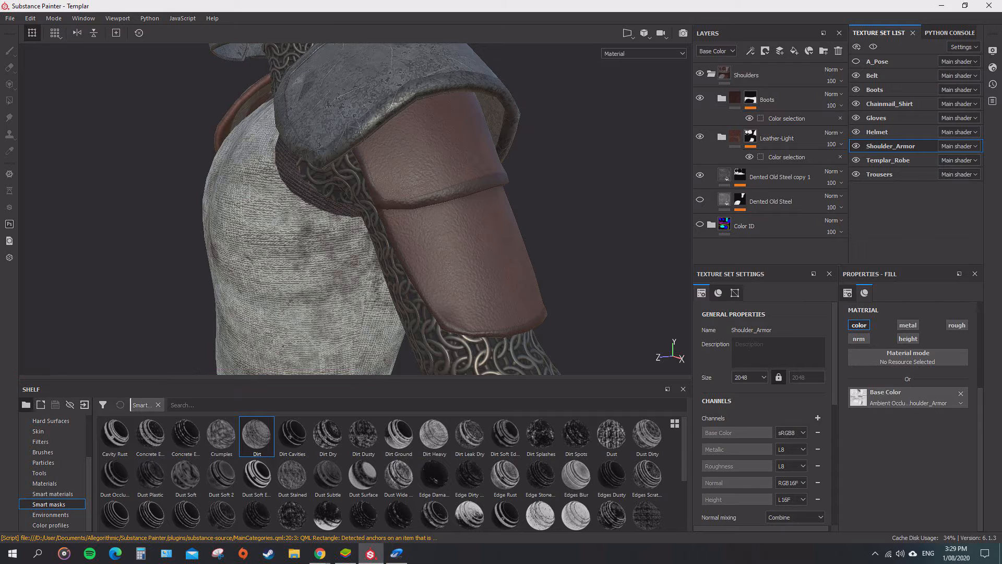
{"action": "left_click", "coordinate": [780, 177]}
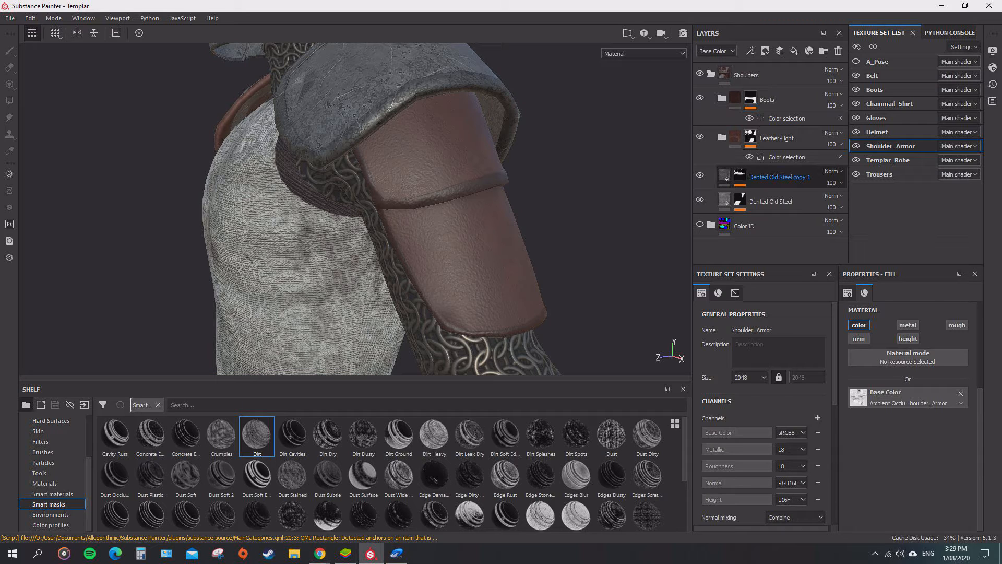
{"action": "left_click", "coordinate": [779, 176]}
- Add a new folder above the Shoulders group and name it Steel Plates
{"action": "left_click", "coordinate": [746, 75]}
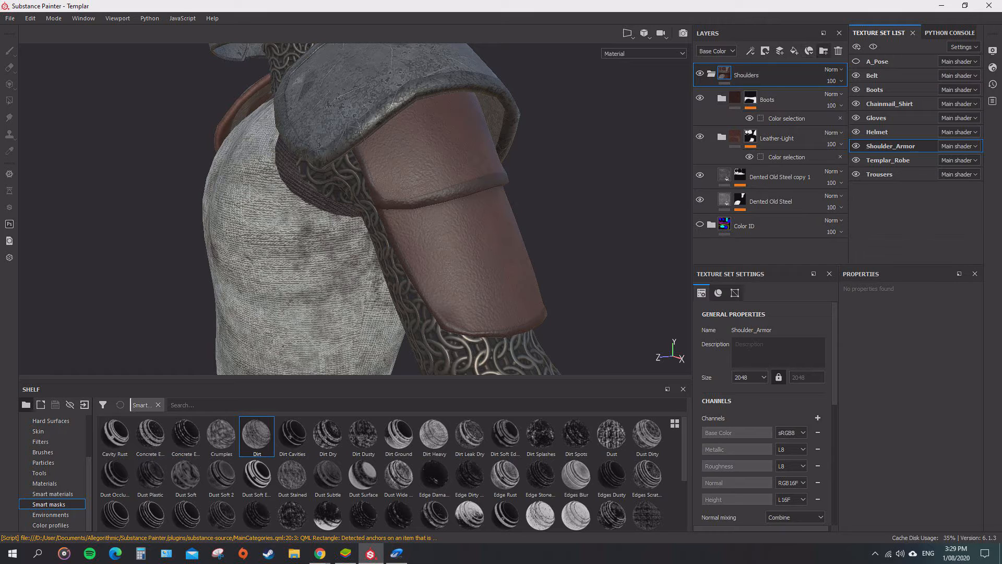
{"action": "left_click", "coordinate": [824, 51]}
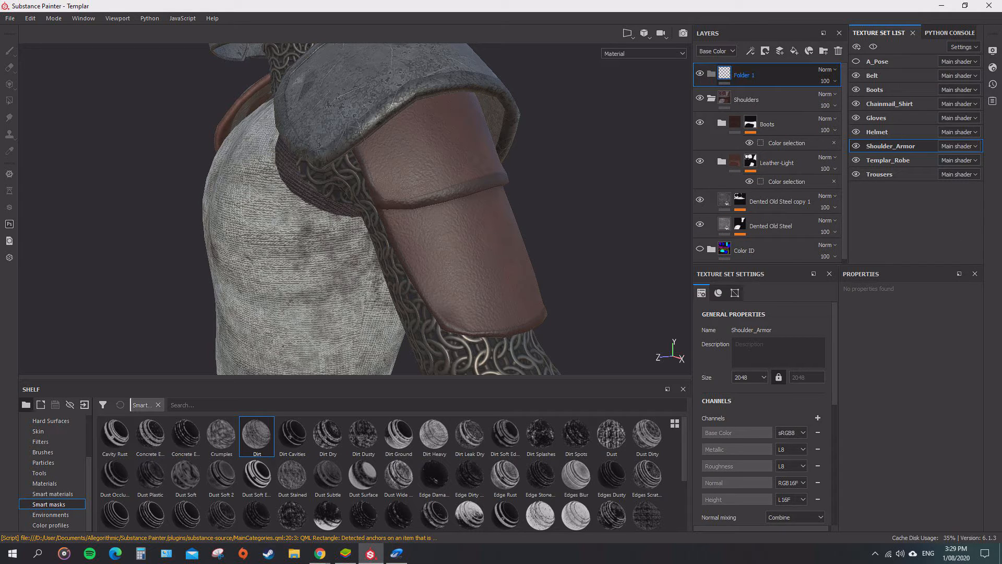
{"action": "double_click", "coordinate": [744, 75]}
{"action": "type", "text": "Steel"}
{"action": "key", "text": "ctrl+a"}
{"action": "type", "text": "Steelk p"}
{"action": "key", "text": "Return"}
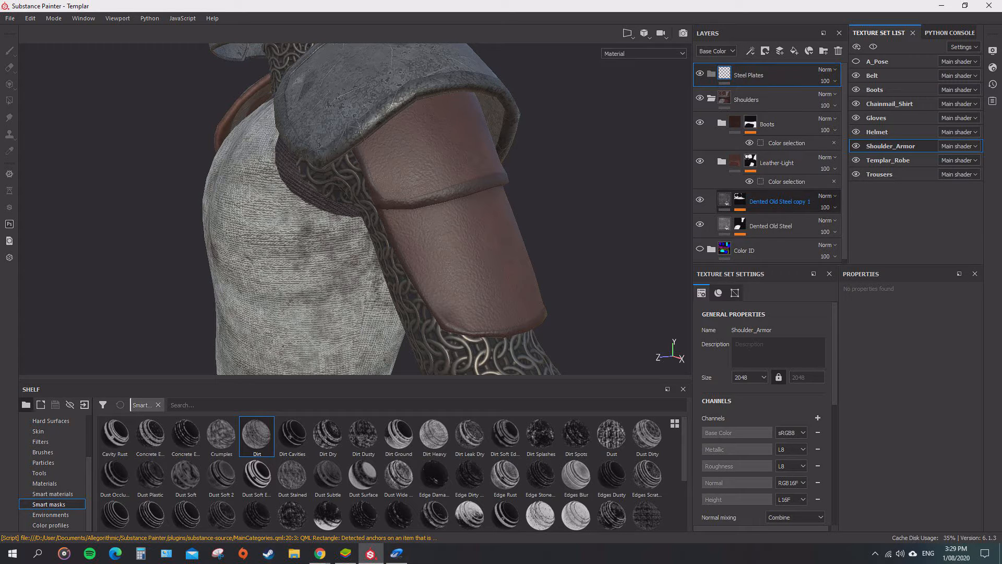
- Move the Dented Old Steel copy 1 and Dented Old Steel layers into the Steel Plates folder
{"action": "left_click", "coordinate": [780, 201]}
{"action": "left_click", "coordinate": [771, 225], "text": "shift"}
{"action": "left_click_drag", "start_coordinate": [778, 201], "coordinate": [749, 75]}
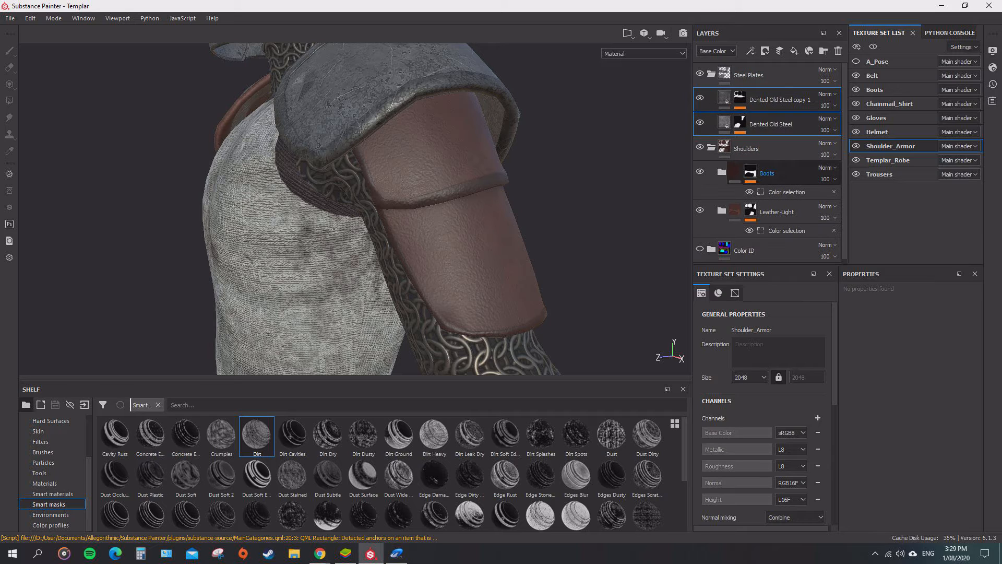
- Rename the Boots group as Trim Leather and the Leather-Light group as Base Leather
{"action": "double_click", "coordinate": [771, 173]}
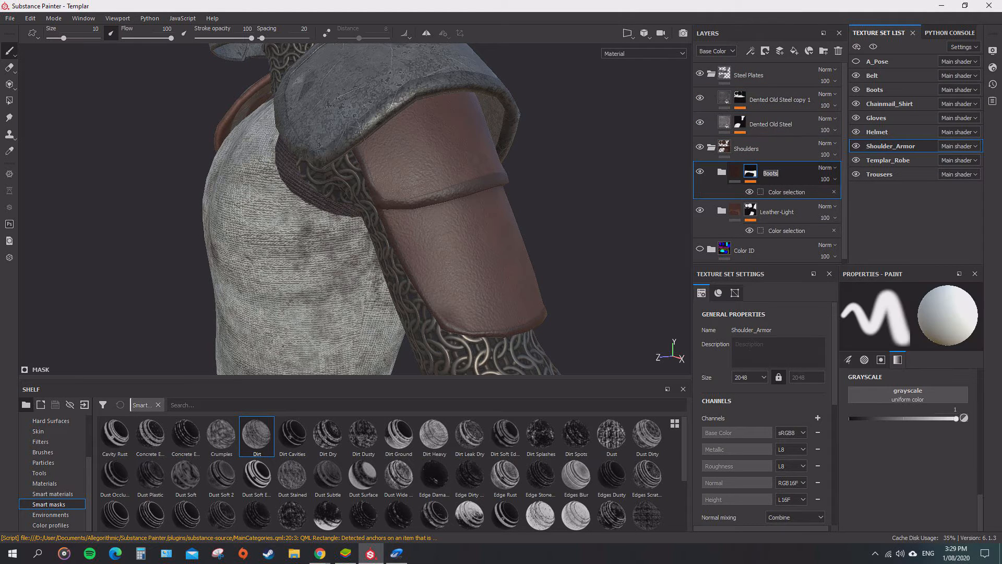
{"action": "type", "text": "Trim Leather"}
{"action": "key", "text": "Tab"}
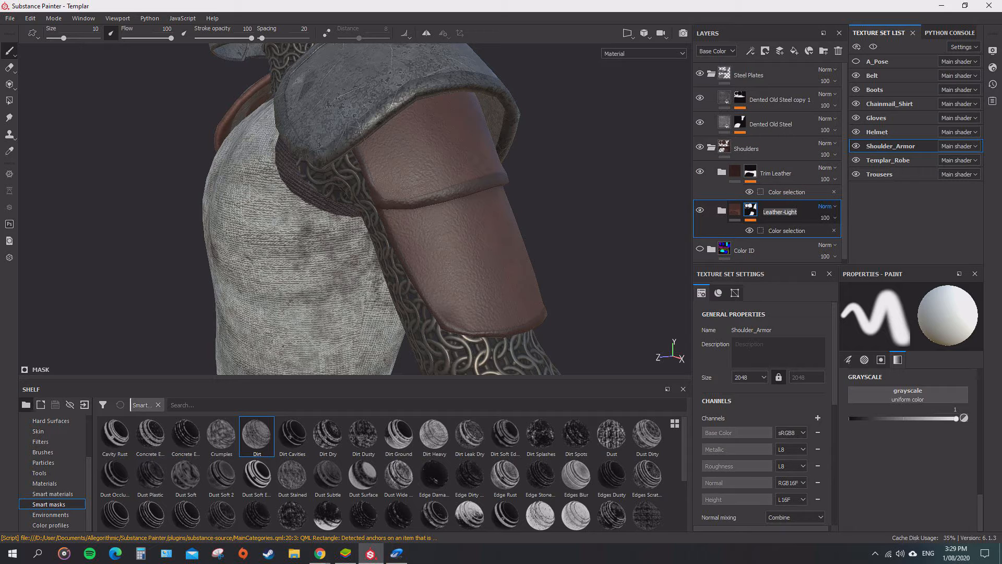
{"action": "type", "text": "Base"}
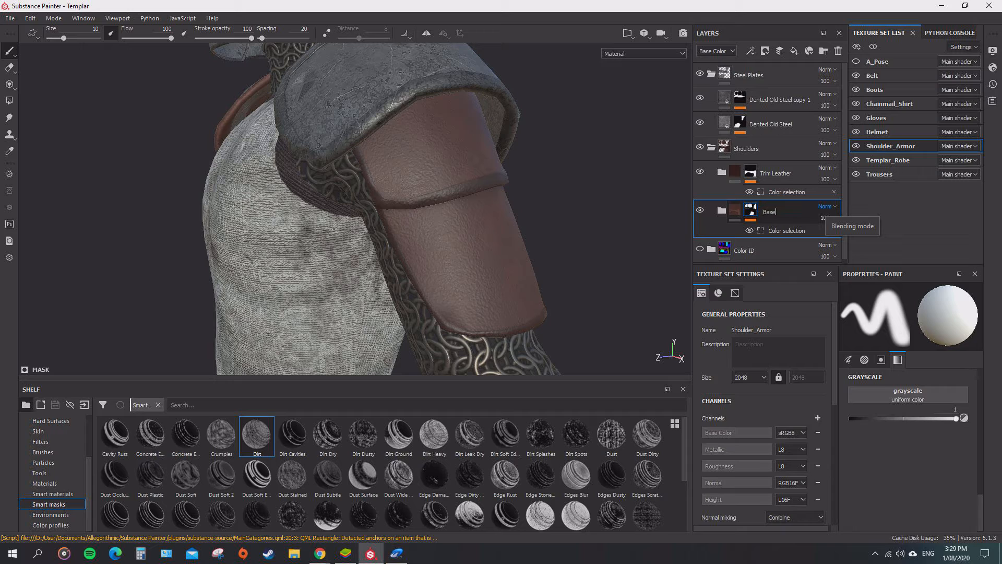
{"action": "type", "text": " Leather"}
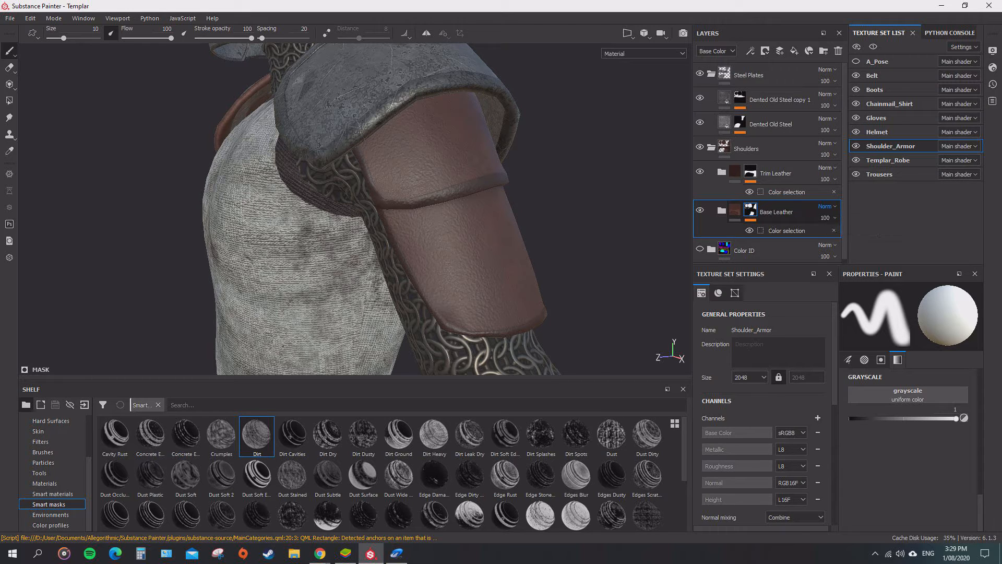
- Rename the Shoulders group as Leather
{"action": "key", "text": "shift+Tab"}
{"action": "key", "text": "shift+Tab"}
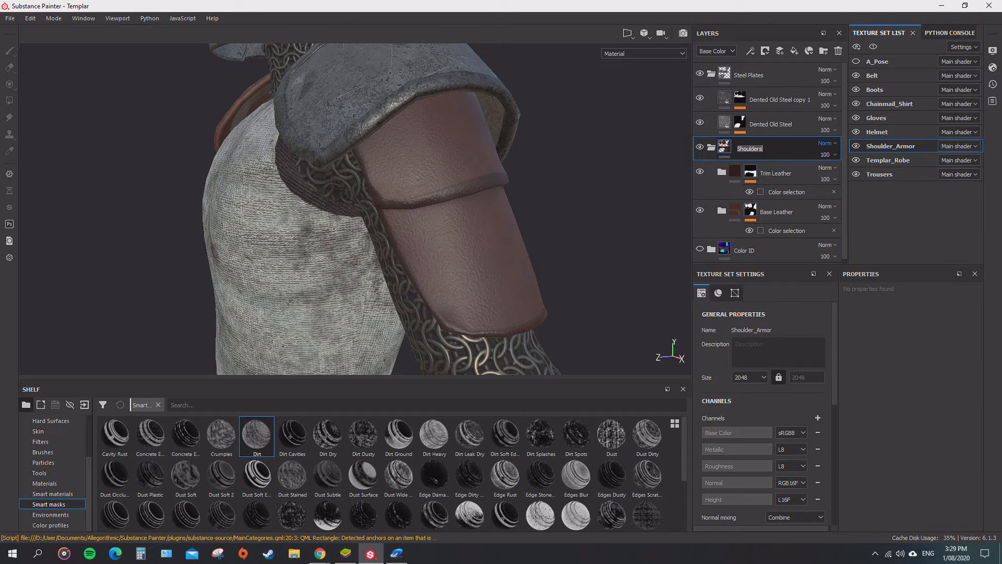
{"action": "type", "text": "Leather"}
{"action": "key", "text": "Return"}
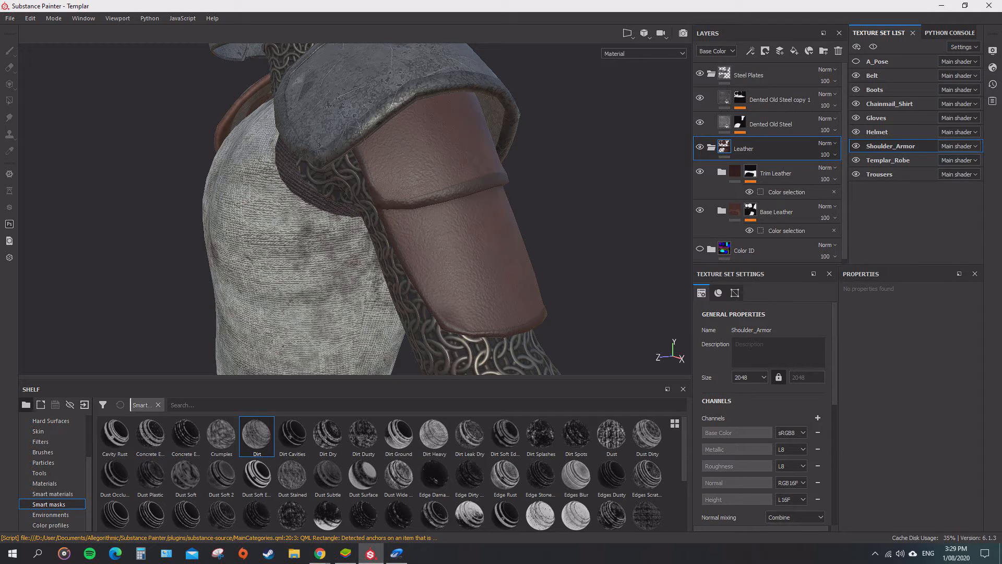
- Expand the Base Leather group and add a fill layer above its Layer 1
{"action": "left_click", "coordinate": [722, 210]}
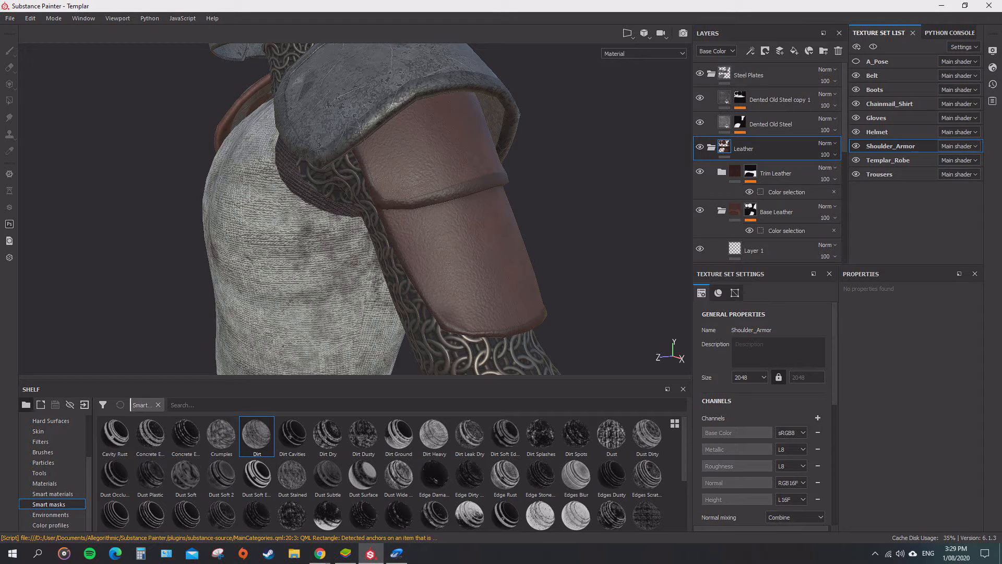
{"action": "scroll", "coordinate": [769, 162], "scroll_direction": "down", "scroll_amount": 5}
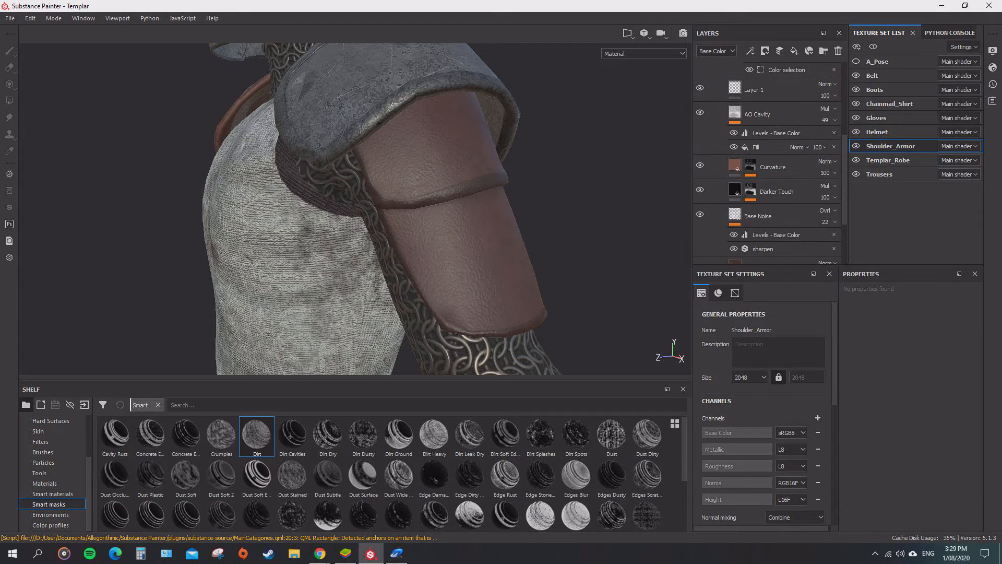
{"action": "scroll", "coordinate": [770, 162], "scroll_direction": "up", "scroll_amount": 3}
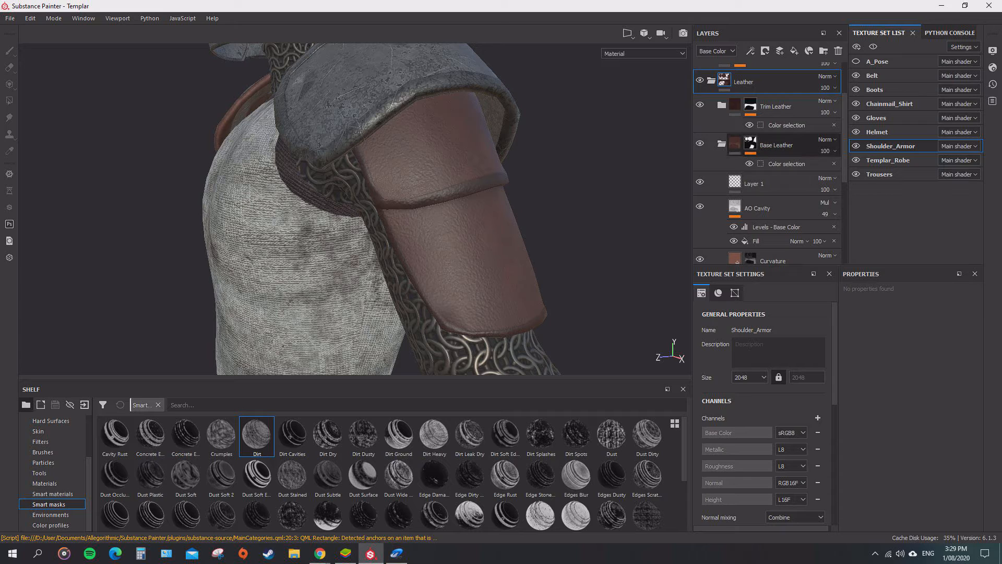
{"action": "left_click", "coordinate": [775, 145]}
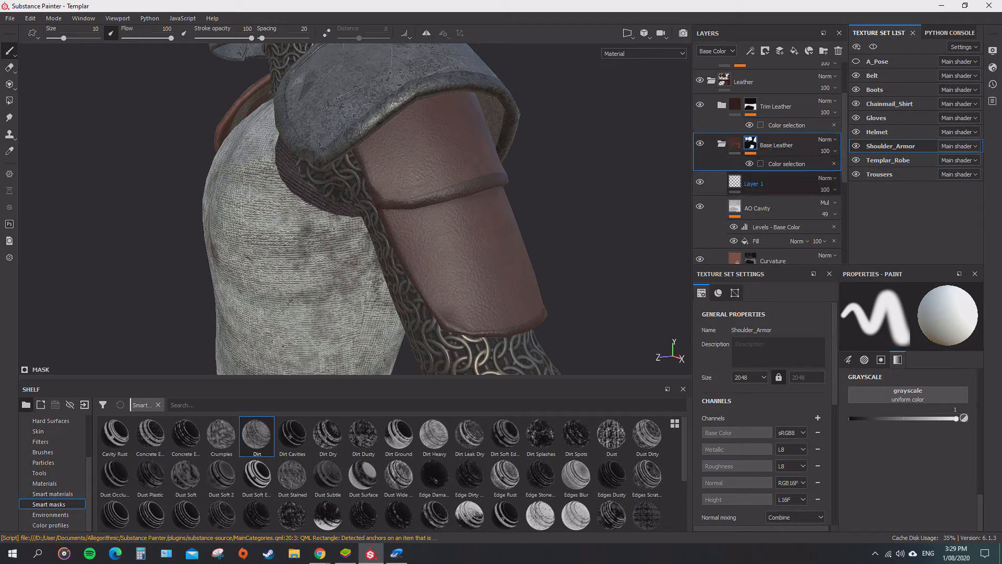
{"action": "left_click", "coordinate": [700, 182]}
{"action": "left_click", "coordinate": [794, 50]}
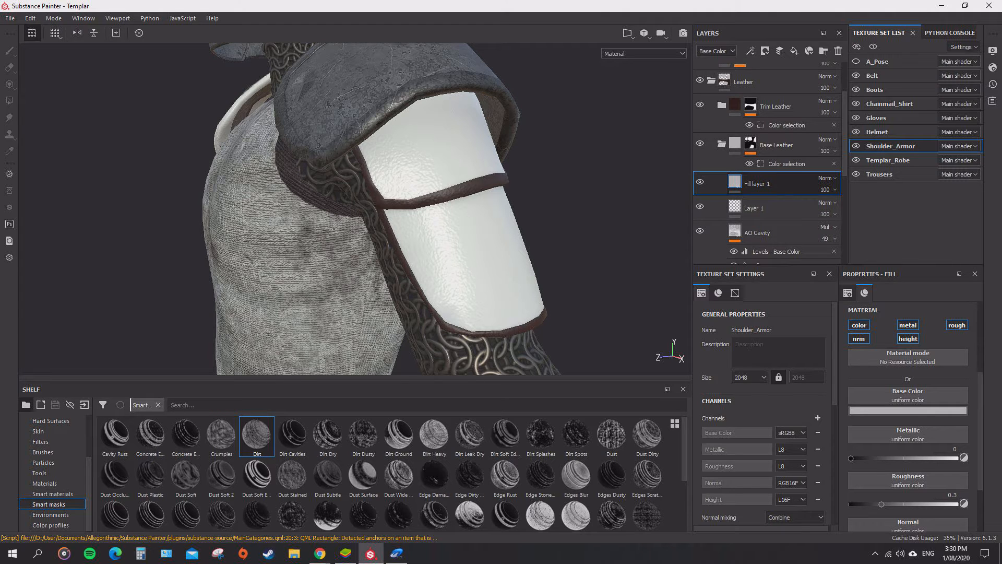
- Set the base color of the new fill layer in the Base Leather group to black
{"action": "scroll", "coordinate": [710, 237], "scroll_direction": "down", "scroll_amount": 6}
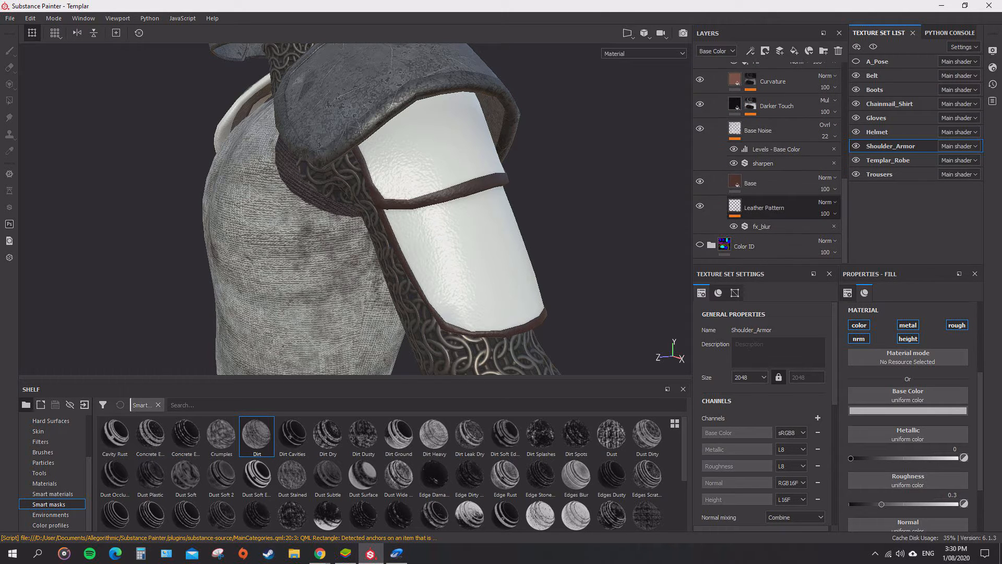
{"action": "scroll", "coordinate": [710, 236], "scroll_direction": "up", "scroll_amount": 3}
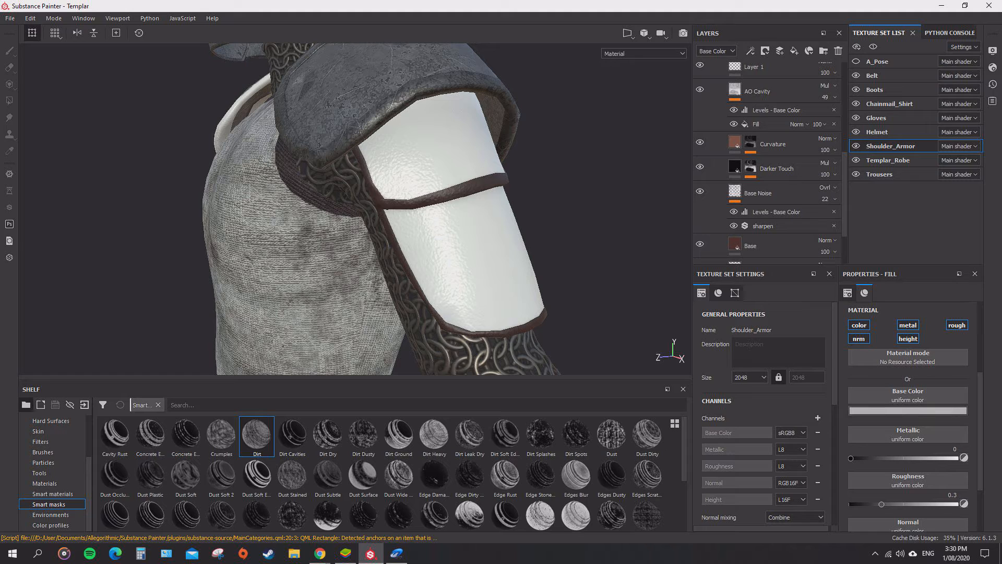
{"action": "left_click", "coordinate": [908, 410]}
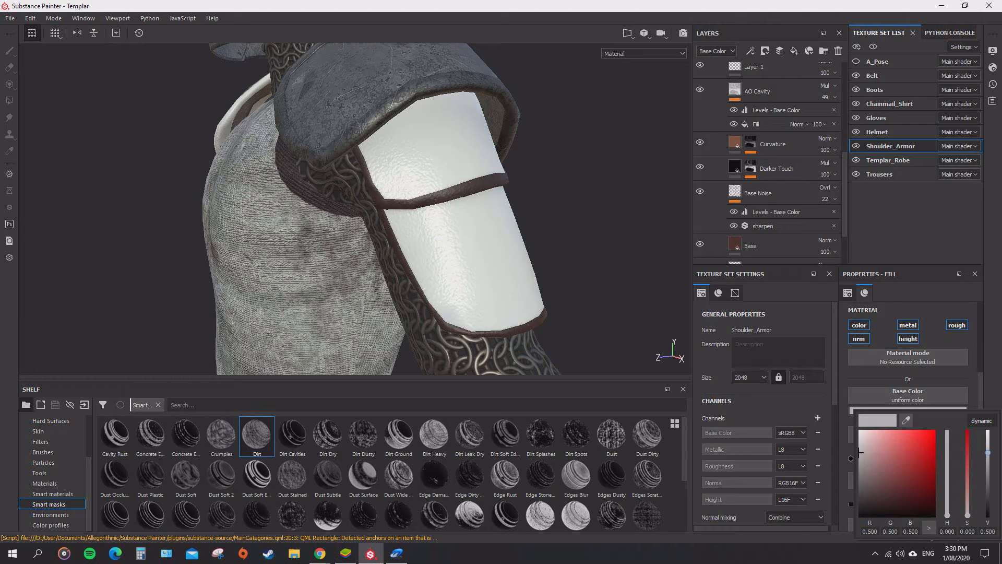
{"action": "left_click_drag", "start_coordinate": [860, 449], "coordinate": [860, 516]}
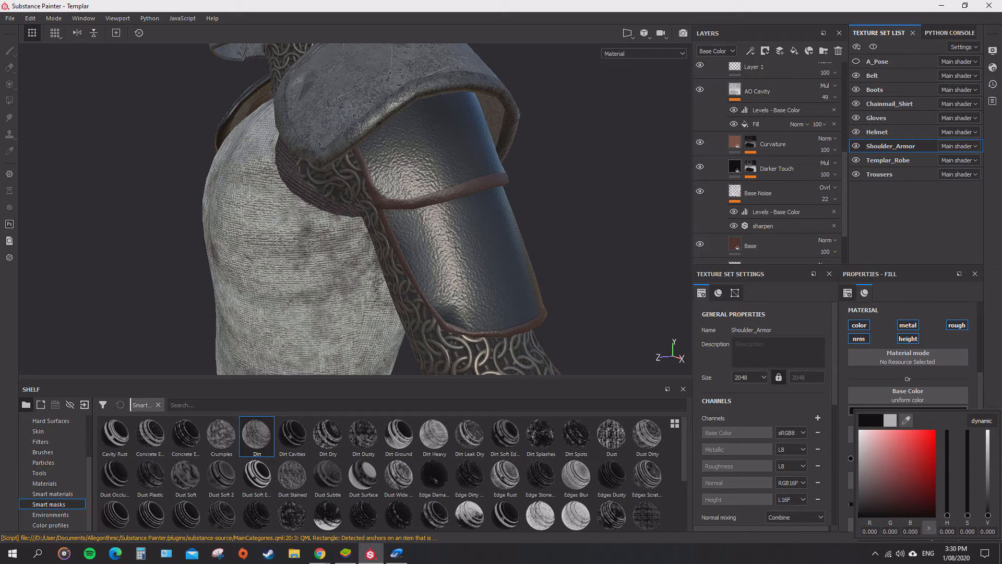
- Search the smart masks for "Scratch" and apply the Stains Scrat... mask to Fill layer 1
{"action": "scroll", "coordinate": [392, 473], "scroll_direction": "down", "scroll_amount": 3}
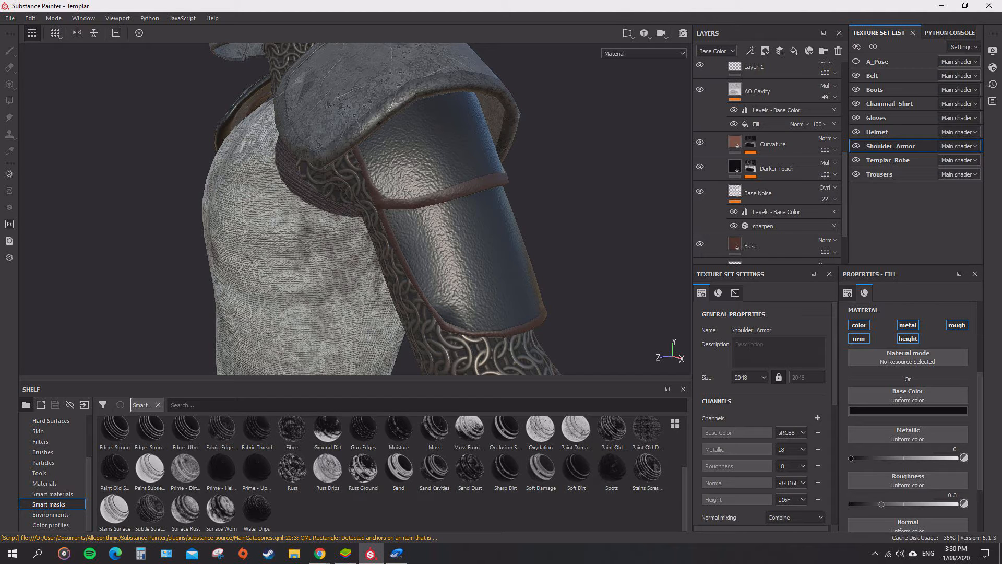
{"action": "scroll", "coordinate": [392, 472], "scroll_direction": "up", "scroll_amount": 2}
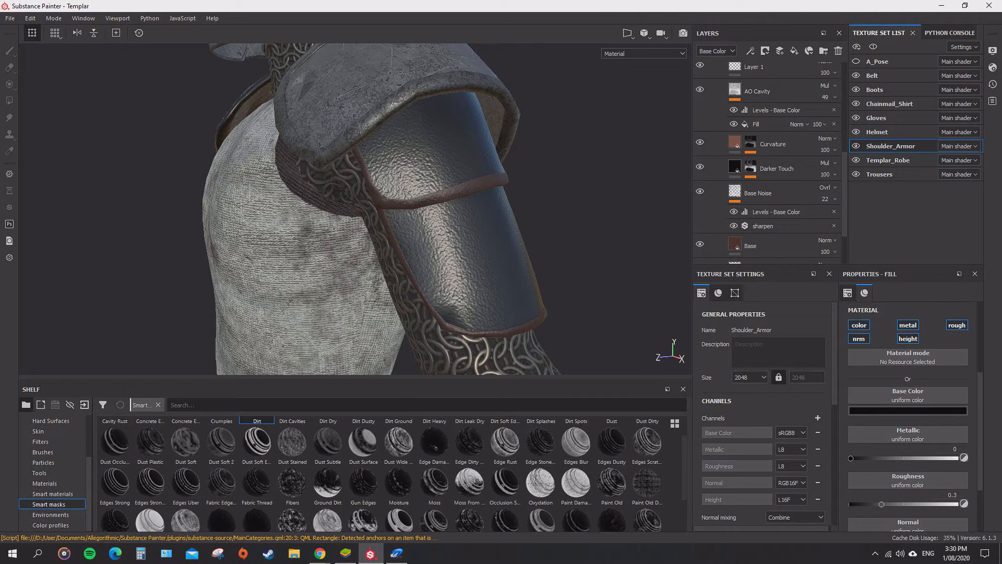
{"action": "scroll", "coordinate": [391, 472], "scroll_direction": "up", "scroll_amount": 1}
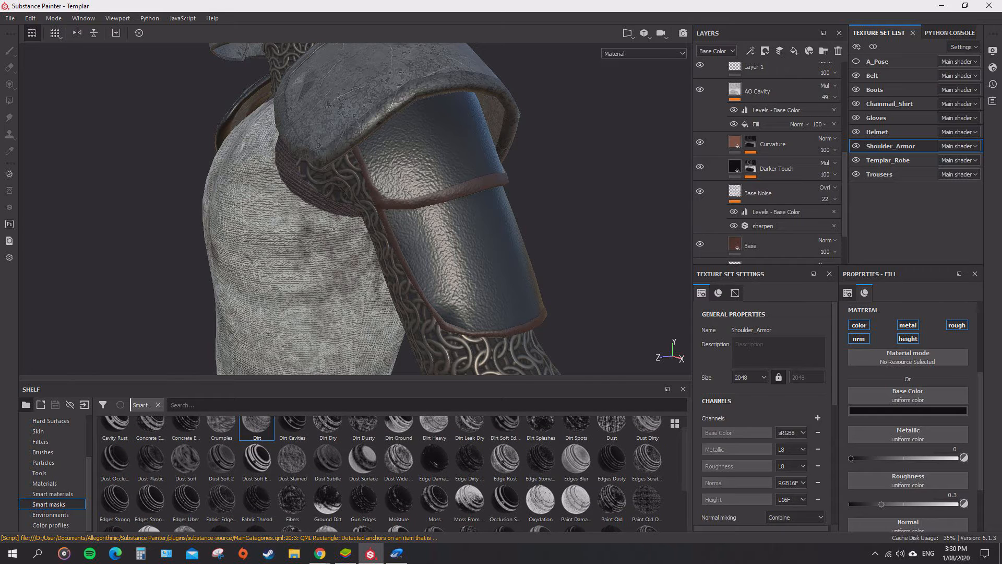
{"action": "scroll", "coordinate": [381, 472], "scroll_direction": "up", "scroll_amount": 1}
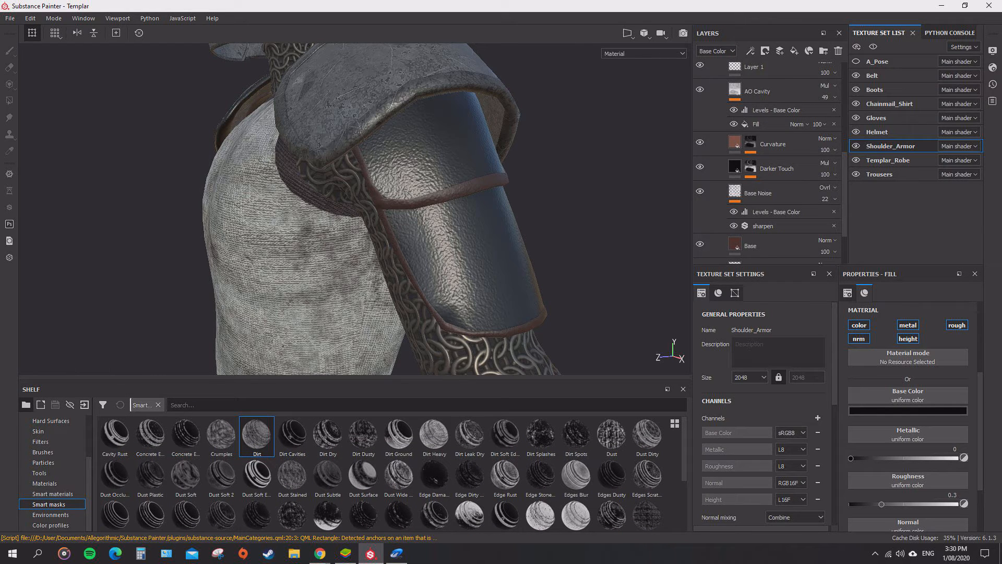
{"action": "type", "text": "Sc"}
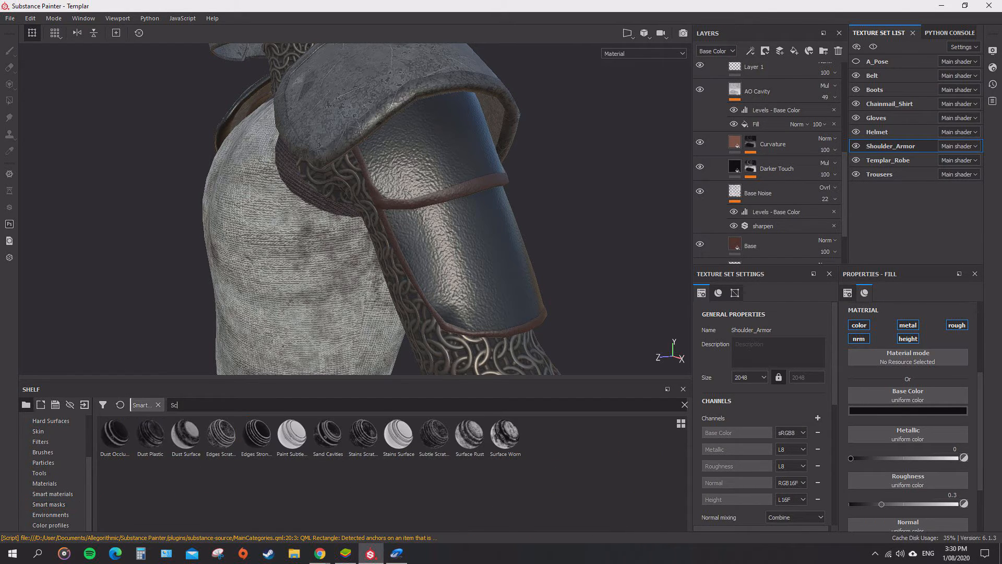
{"action": "type", "text": "ratch"}
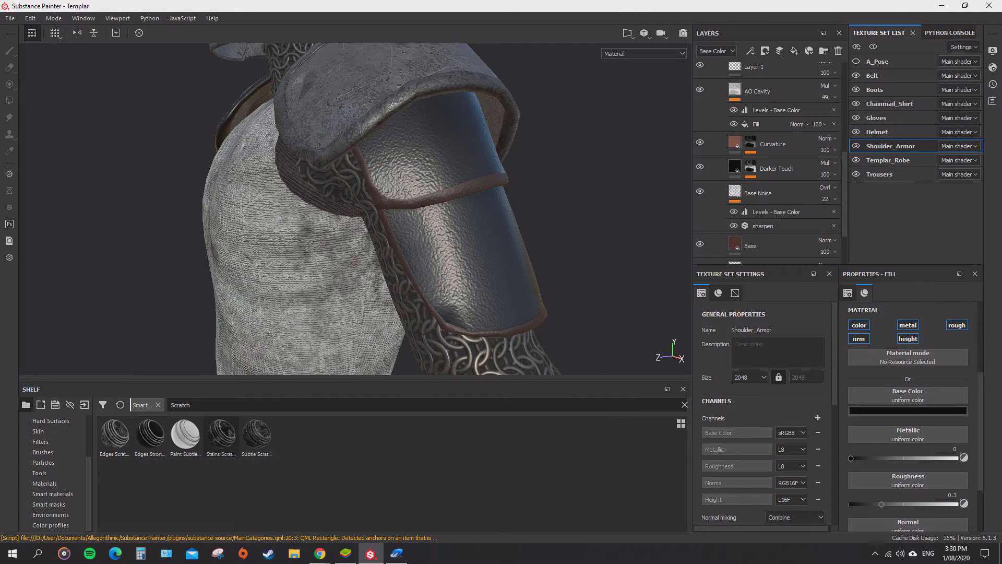
{"action": "mouse_move", "coordinate": [256, 434]}
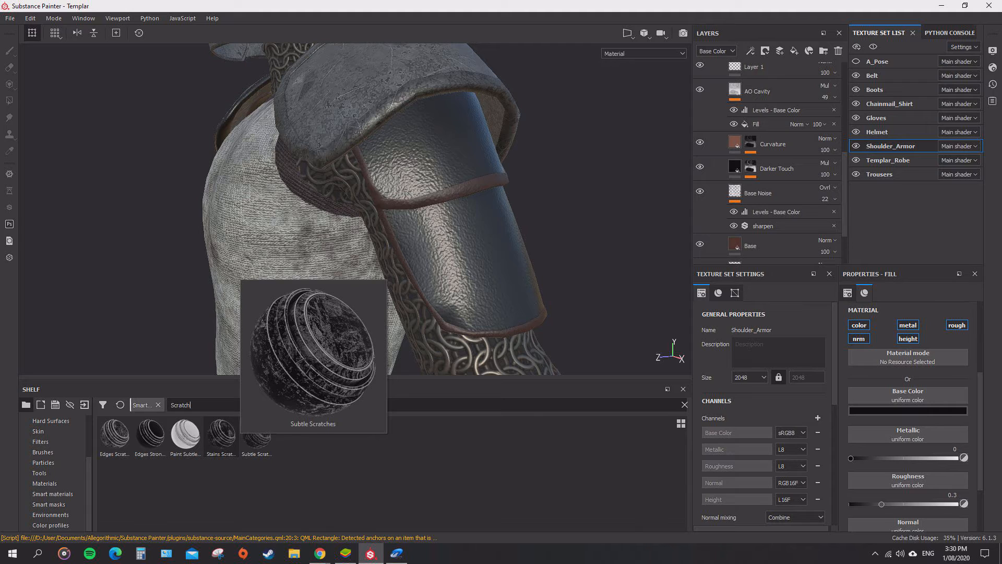
{"action": "left_click", "coordinate": [221, 437]}
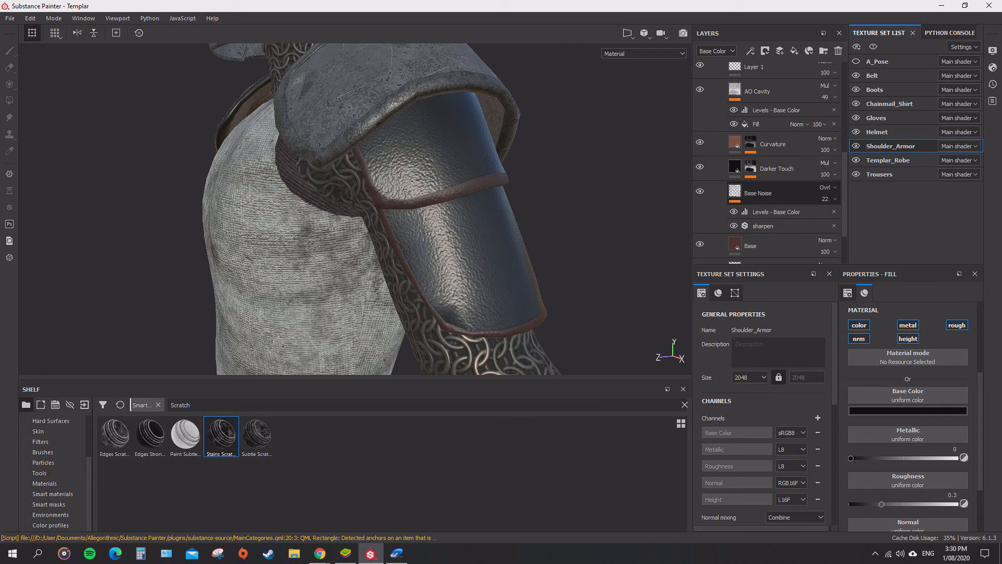
{"action": "scroll", "coordinate": [767, 162], "scroll_direction": "up", "scroll_amount": 2}
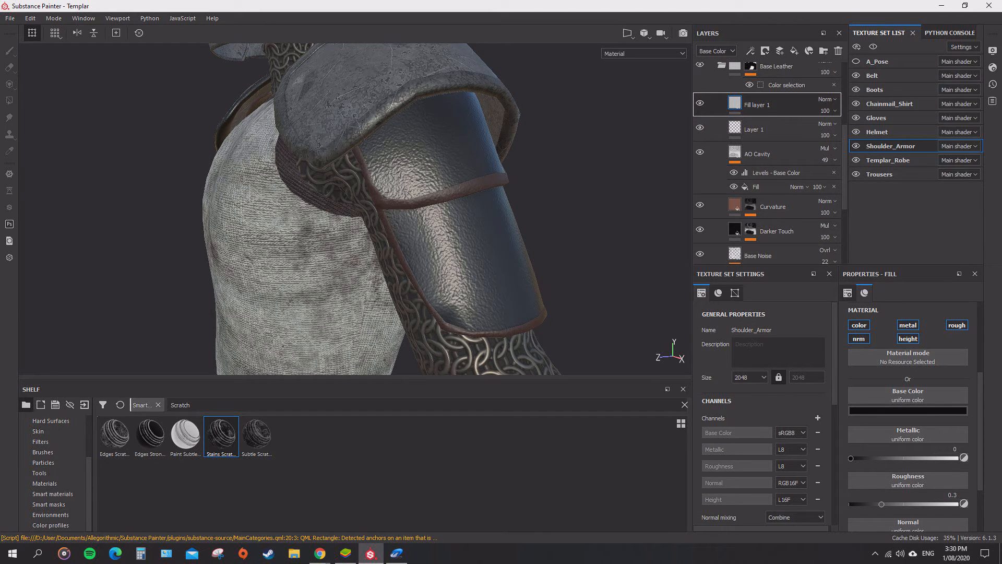
{"action": "left_click_drag", "start_coordinate": [767, 107], "coordinate": [767, 105]}
- Raise the Global Balance of Fill layer 1's mask generator to 0.69 and check the scratches around the shoulder leather
{"action": "mouse_move", "coordinate": [602, 246]}
{"action": "left_mouse_down", "text": "alt"}
{"action": "mouse_move", "coordinate": [543, 230]}
{"action": "mouse_move", "coordinate": [593, 193]}
{"action": "mouse_move", "coordinate": [582, 130]}
{"action": "mouse_move", "coordinate": [577, 219]}
{"action": "mouse_move", "coordinate": [496, 207]}
{"action": "mouse_move", "coordinate": [574, 136]}
{"action": "mouse_move", "coordinate": [537, 190]}
{"action": "left_mouse_up", "text": "alt"}
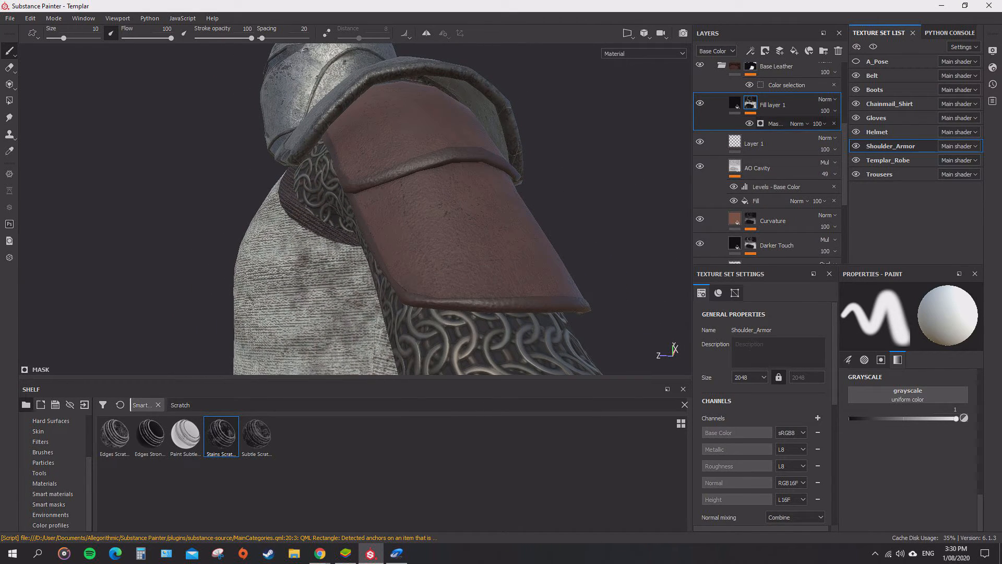
{"action": "left_click", "coordinate": [776, 123]}
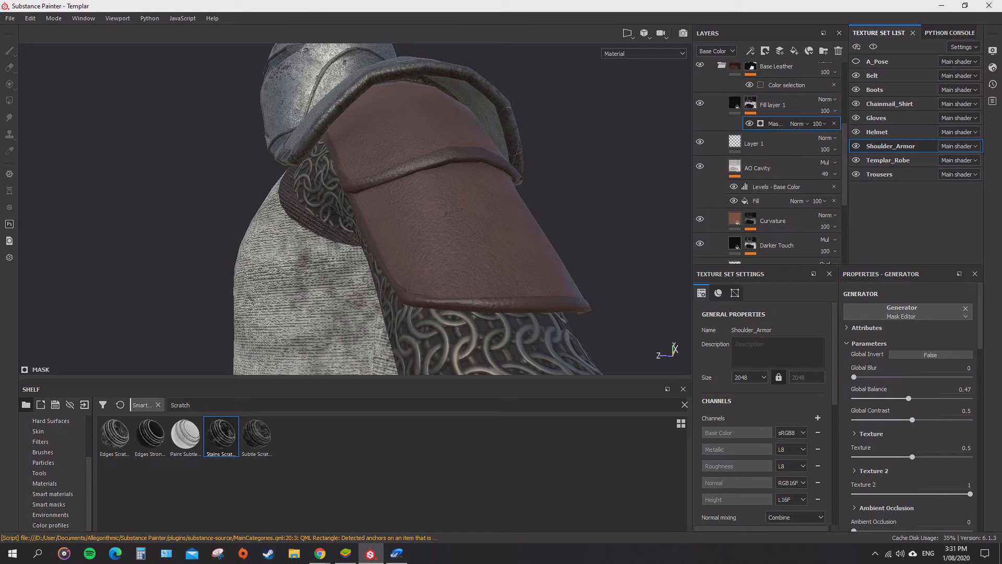
{"action": "left_click_drag", "start_coordinate": [909, 398], "coordinate": [941, 398]}
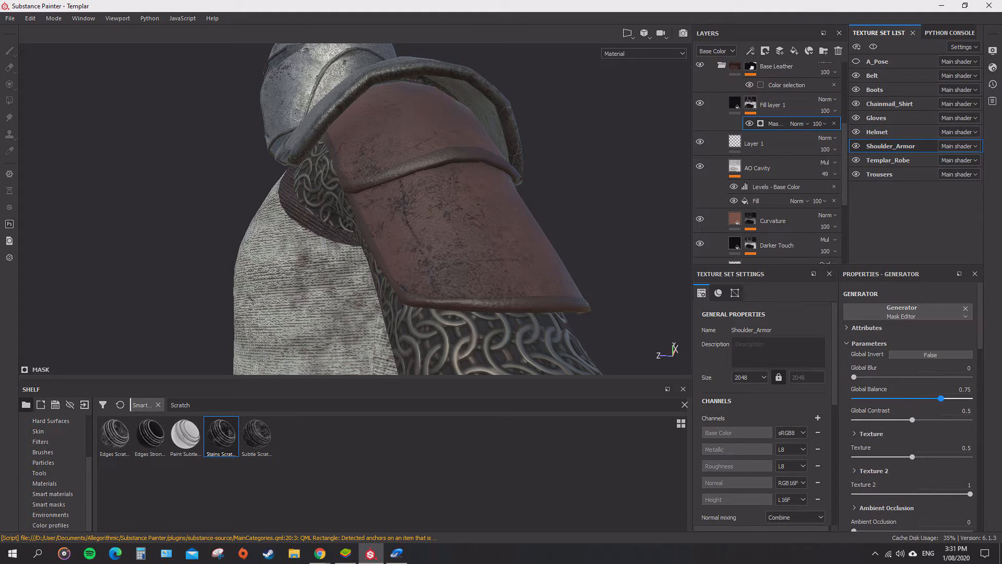
{"action": "left_click_drag", "start_coordinate": [459, 208], "coordinate": [439, 230], "text": "alt"}
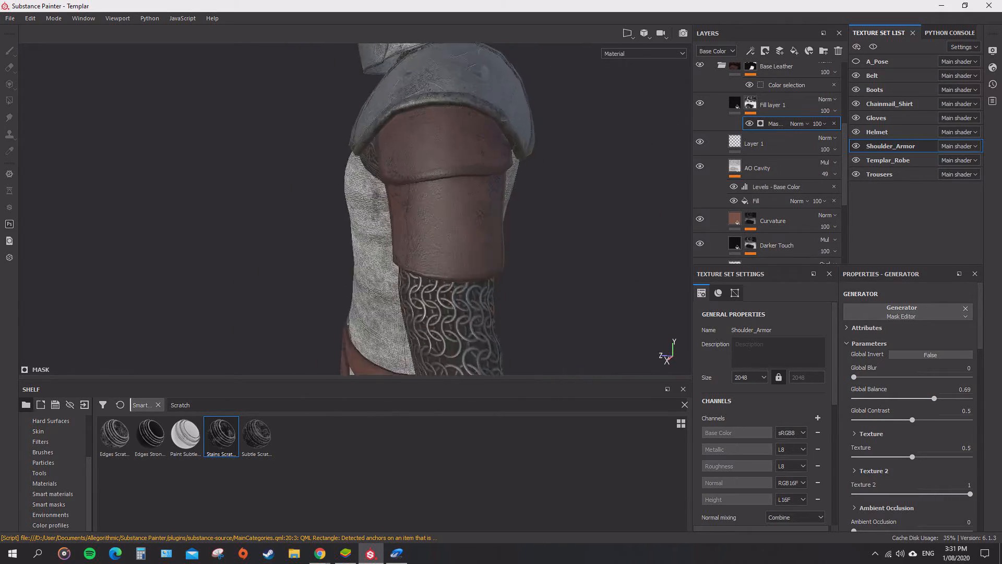
{"action": "scroll", "coordinate": [459, 209], "scroll_direction": "down", "scroll_amount": 3}
{"action": "scroll", "coordinate": [470, 209], "scroll_direction": "up", "scroll_amount": 6}
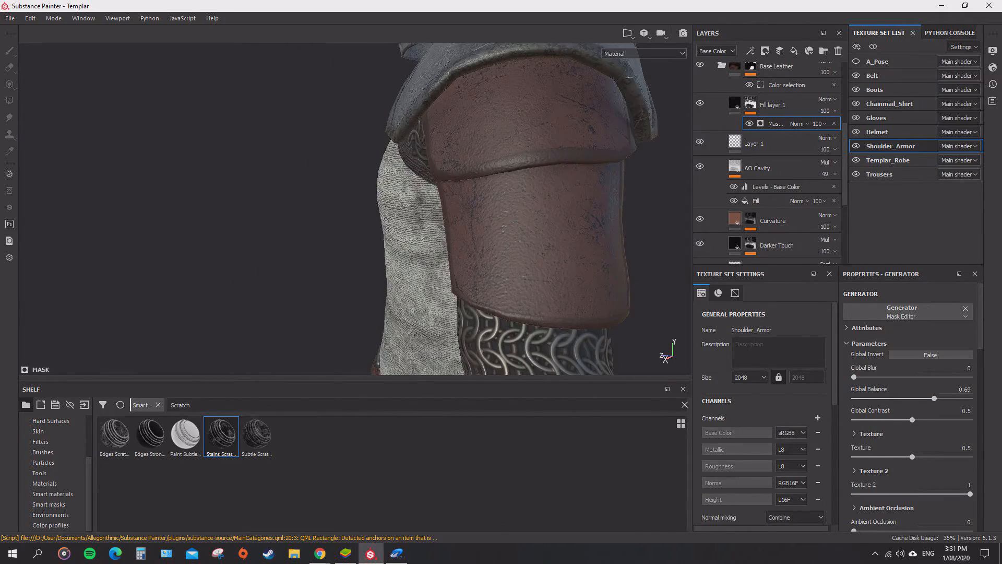
{"action": "middle_click_drag", "start_coordinate": [469, 209], "coordinate": [324, 229], "text": "alt"}
{"action": "left_click_drag", "start_coordinate": [324, 230], "coordinate": [376, 225], "text": "alt"}
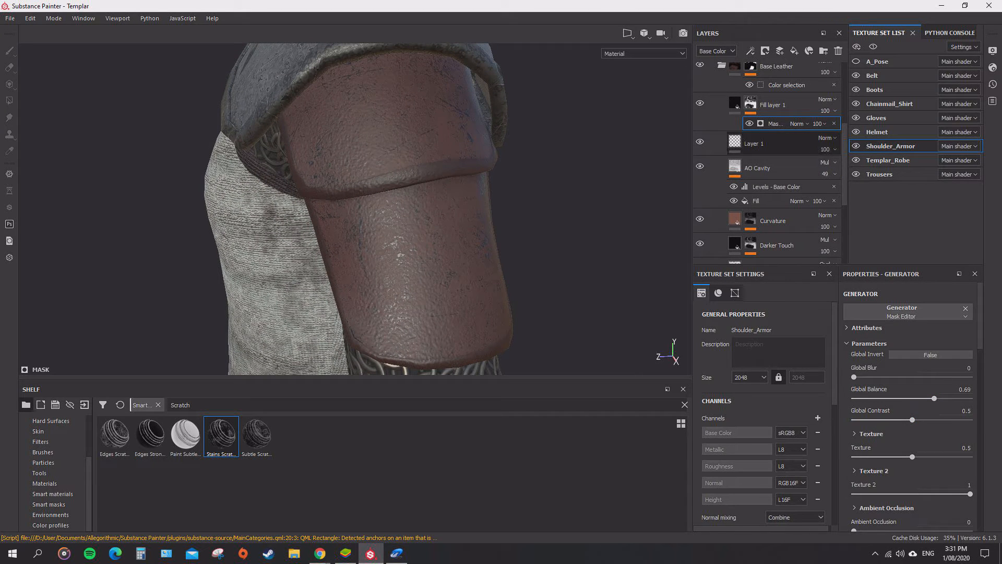
- Set the height of Fill layer 1's material to -0.05 and inspect the indented scratches on the shoulder leather
{"action": "left_click", "coordinate": [750, 103]}
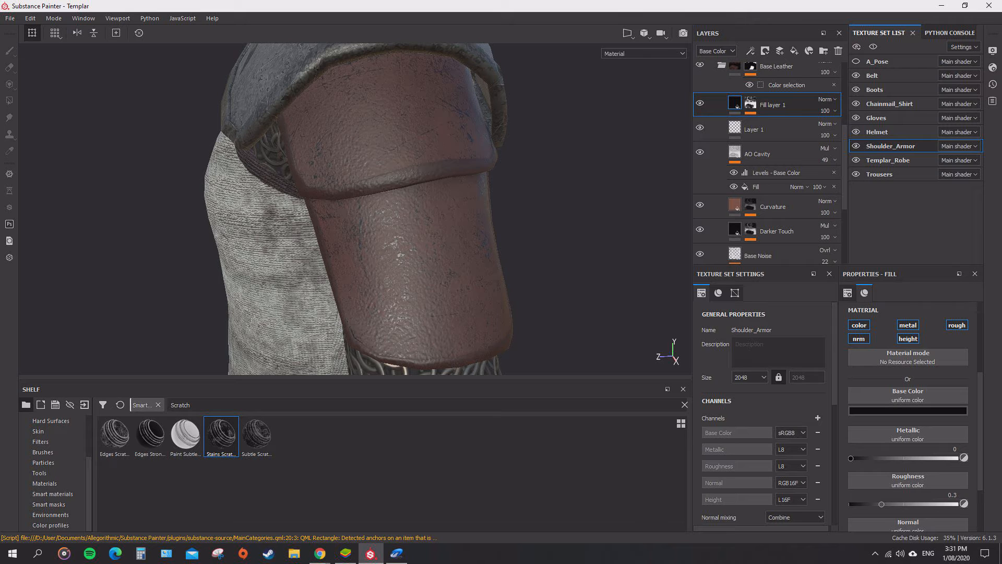
{"action": "scroll", "coordinate": [909, 418], "scroll_direction": "down", "scroll_amount": 2}
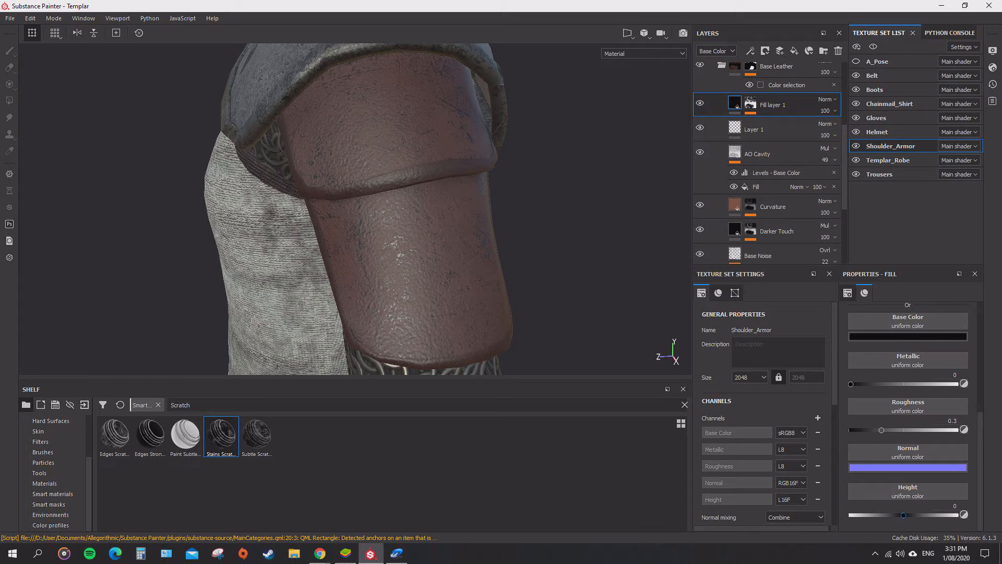
{"action": "mouse_move", "coordinate": [904, 516]}
{"action": "left_mouse_down"}
{"action": "mouse_move", "coordinate": [892, 516]}
{"action": "mouse_move", "coordinate": [904, 515]}
{"action": "left_mouse_up"}
{"action": "type", "text": "-0.05"}
{"action": "key", "text": "Return"}
{"action": "left_click_drag", "start_coordinate": [396, 219], "coordinate": [439, 212], "text": "alt"}
{"action": "scroll", "coordinate": [449, 264], "scroll_direction": "down", "scroll_amount": 4}
{"action": "mouse_move", "coordinate": [452, 264]}
{"action": "left_mouse_down", "text": "alt"}
{"action": "mouse_move", "coordinate": [365, 261]}
{"action": "mouse_move", "coordinate": [439, 263]}
{"action": "left_mouse_up", "text": "alt"}
{"action": "scroll", "coordinate": [438, 264], "scroll_direction": "up", "scroll_amount": 4}
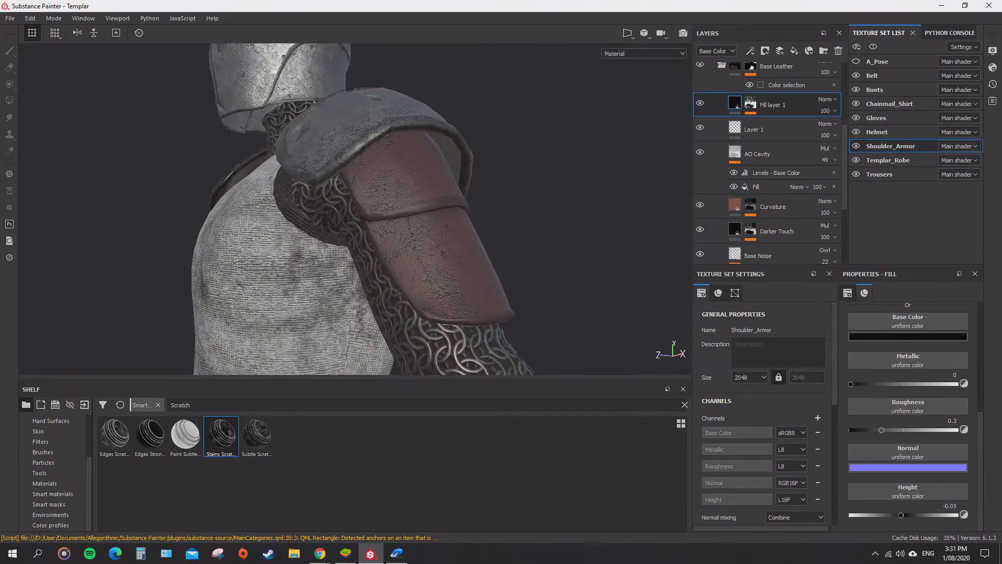
{"action": "scroll", "coordinate": [449, 230], "scroll_direction": "up", "scroll_amount": 3}
{"action": "left_click_drag", "start_coordinate": [449, 229], "coordinate": [473, 281], "text": "alt"}
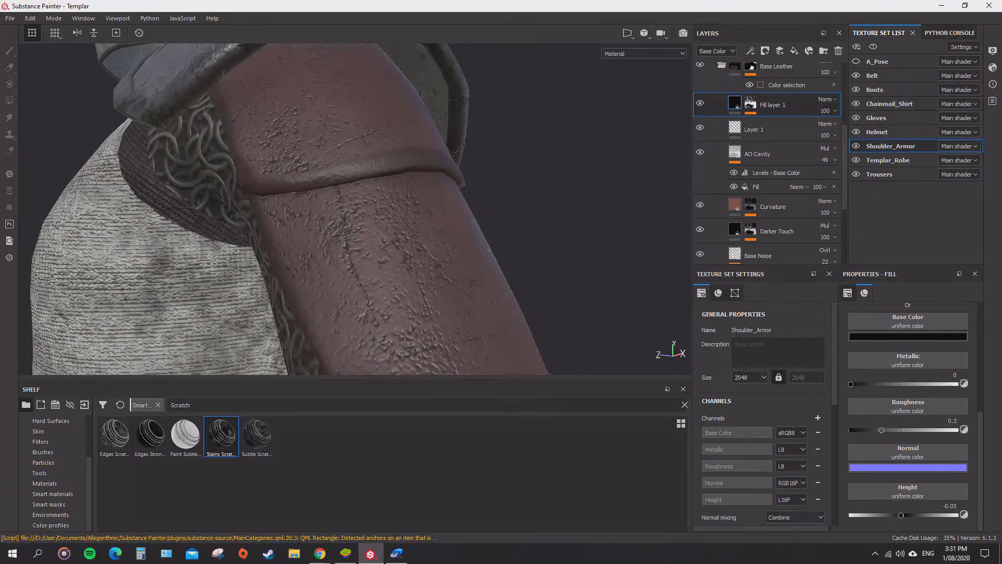
- Readjust the scratch mask generator's Global Balance on Fill layer 1, trying 0.92 and reducing it to 0.54
{"action": "left_click", "coordinate": [750, 104]}
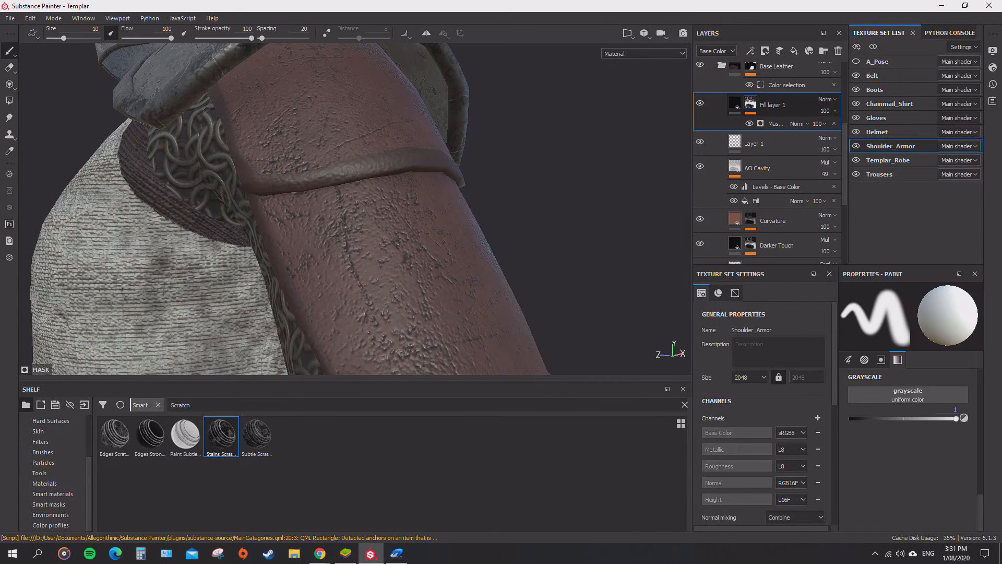
{"action": "left_click", "coordinate": [775, 124]}
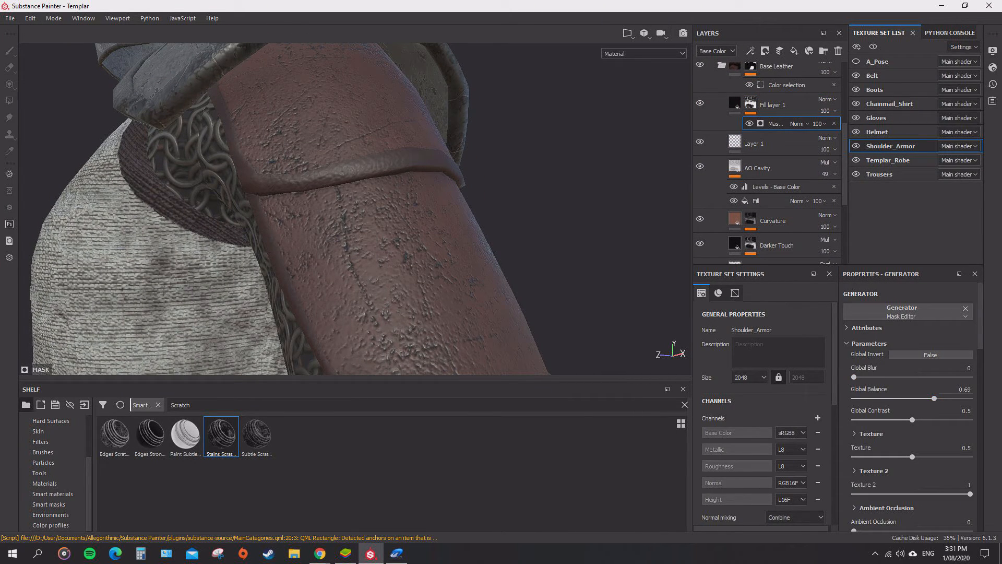
{"action": "mouse_move", "coordinate": [855, 376]}
{"action": "left_mouse_down"}
{"action": "mouse_move", "coordinate": [864, 376]}
{"action": "mouse_move", "coordinate": [852, 376]}
{"action": "left_mouse_up"}
{"action": "left_click_drag", "start_coordinate": [913, 420], "coordinate": [961, 398]}
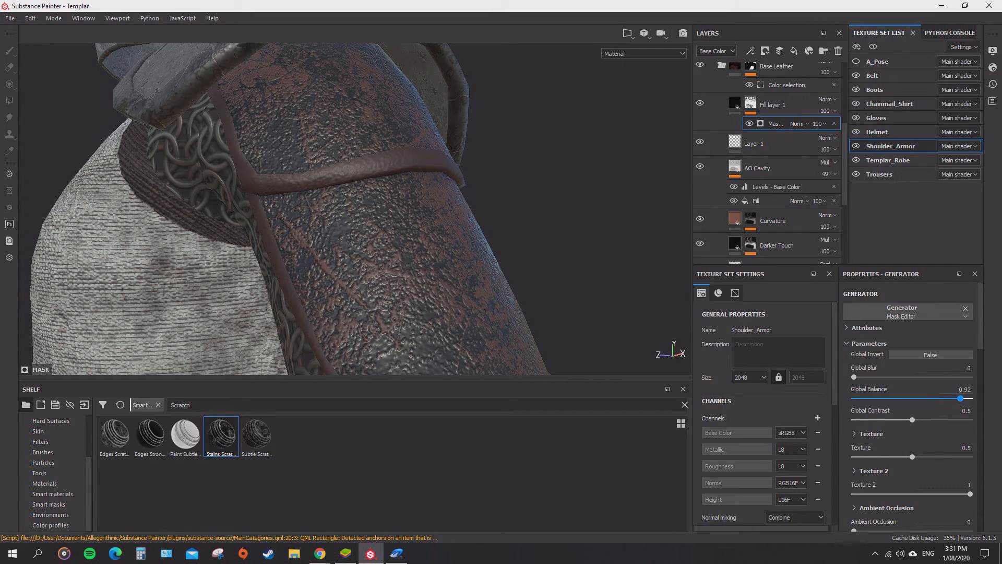
{"action": "scroll", "coordinate": [422, 227], "scroll_direction": "down", "scroll_amount": 2}
{"action": "scroll", "coordinate": [422, 226], "scroll_direction": "down", "scroll_amount": 2}
{"action": "left_click_drag", "start_coordinate": [422, 226], "coordinate": [386, 233], "text": "alt"}
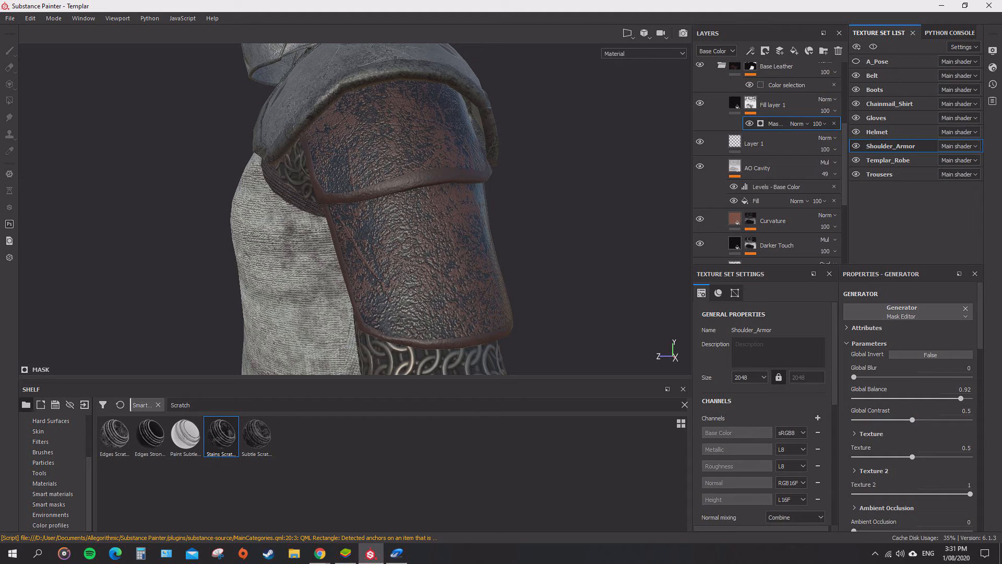
{"action": "left_click_drag", "start_coordinate": [956, 398], "coordinate": [914, 399]}
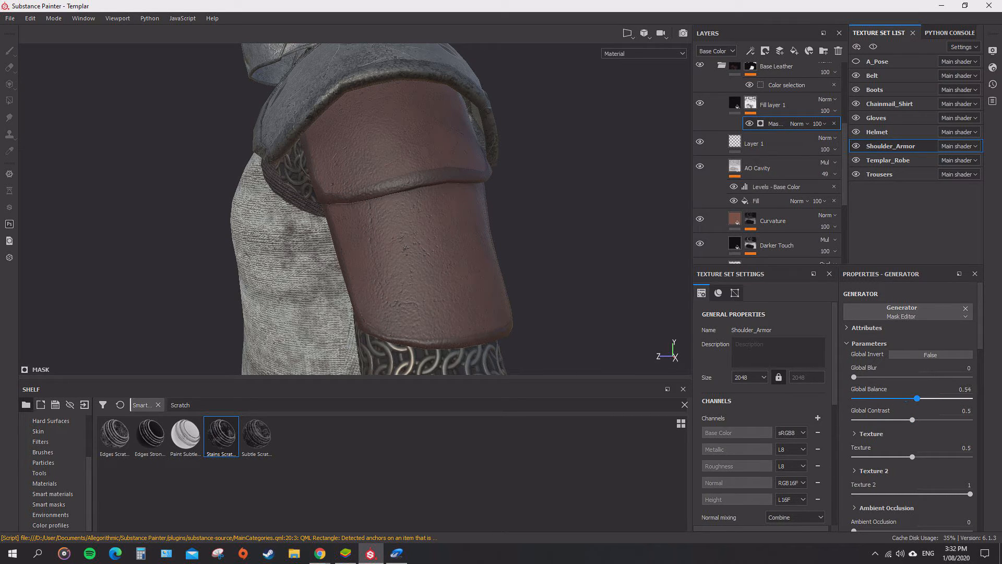
- Set the Global Balance of Fill layer 1's mask generator to 0.62 and inspect the armor from several sides
{"action": "left_click_drag", "start_coordinate": [577, 220], "coordinate": [642, 211], "text": "alt"}
{"action": "scroll", "coordinate": [470, 214], "scroll_direction": "down", "scroll_amount": 4}
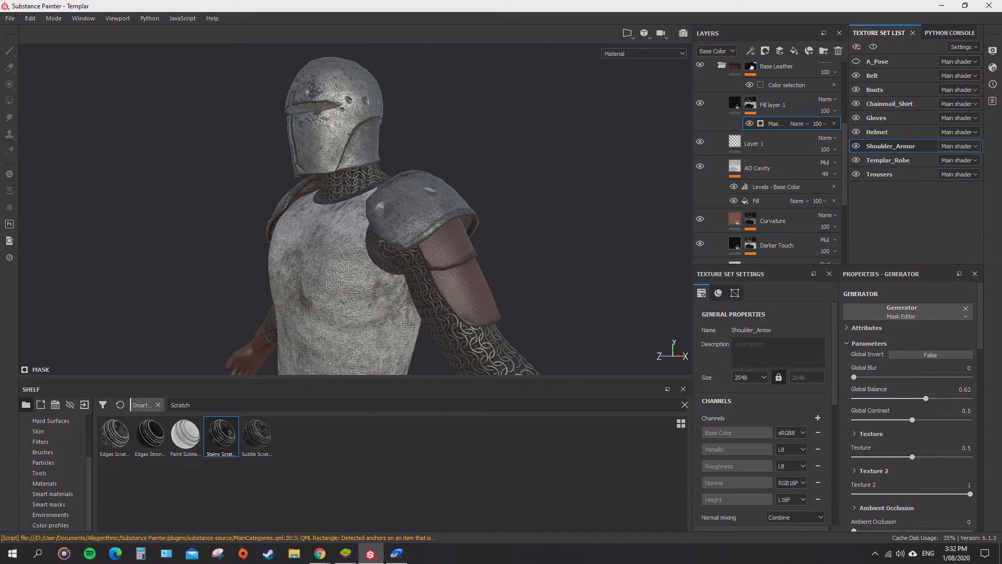
{"action": "left_click_drag", "start_coordinate": [577, 211], "coordinate": [470, 219], "text": "alt"}
{"action": "scroll", "coordinate": [470, 220], "scroll_direction": "up", "scroll_amount": 6}
{"action": "scroll", "coordinate": [438, 285], "scroll_direction": "down", "scroll_amount": 6}
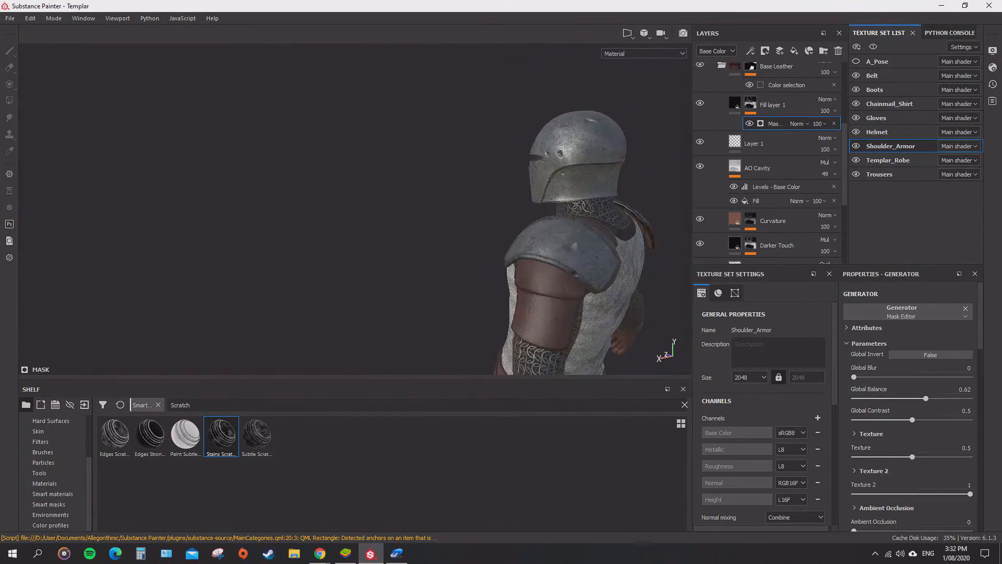
{"action": "scroll", "coordinate": [439, 285], "scroll_direction": "up", "scroll_amount": 3}
{"action": "left_click_drag", "start_coordinate": [438, 285], "coordinate": [502, 282], "text": "alt"}
{"action": "middle_click_drag", "start_coordinate": [574, 246], "coordinate": [386, 152], "text": "alt"}
{"action": "left_click_drag", "start_coordinate": [386, 152], "coordinate": [381, 206], "text": "alt"}
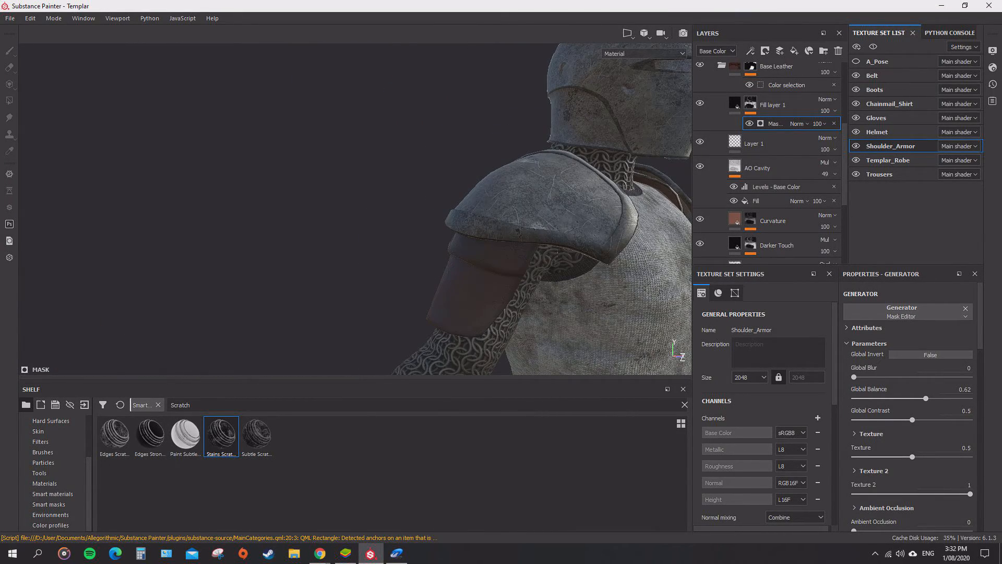
- Check the Chainmail_Shirt texture set's layers, return to Shoulder_Armor and examine the shoulder plate
{"action": "left_click", "coordinate": [890, 103]}
{"action": "left_click_drag", "start_coordinate": [470, 208], "coordinate": [324, 209], "text": "alt"}
{"action": "scroll", "coordinate": [433, 208], "scroll_direction": "down", "scroll_amount": 3}
{"action": "scroll", "coordinate": [433, 209], "scroll_direction": "up", "scroll_amount": 3}
{"action": "middle_click_drag", "start_coordinate": [434, 209], "coordinate": [442, 211], "text": "alt"}
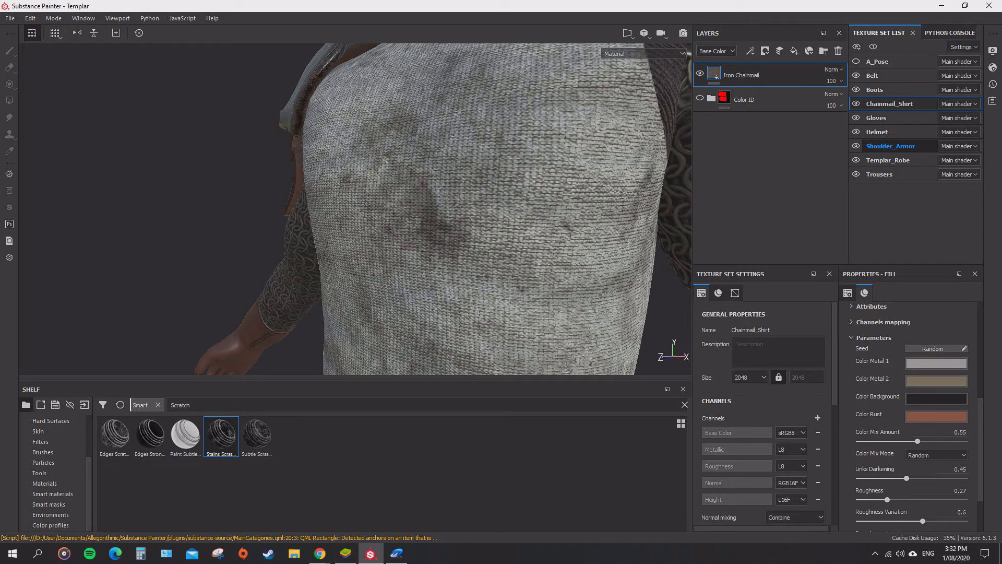
{"action": "left_click", "coordinate": [891, 146]}
{"action": "scroll", "coordinate": [355, 208], "scroll_direction": "down", "scroll_amount": 4}
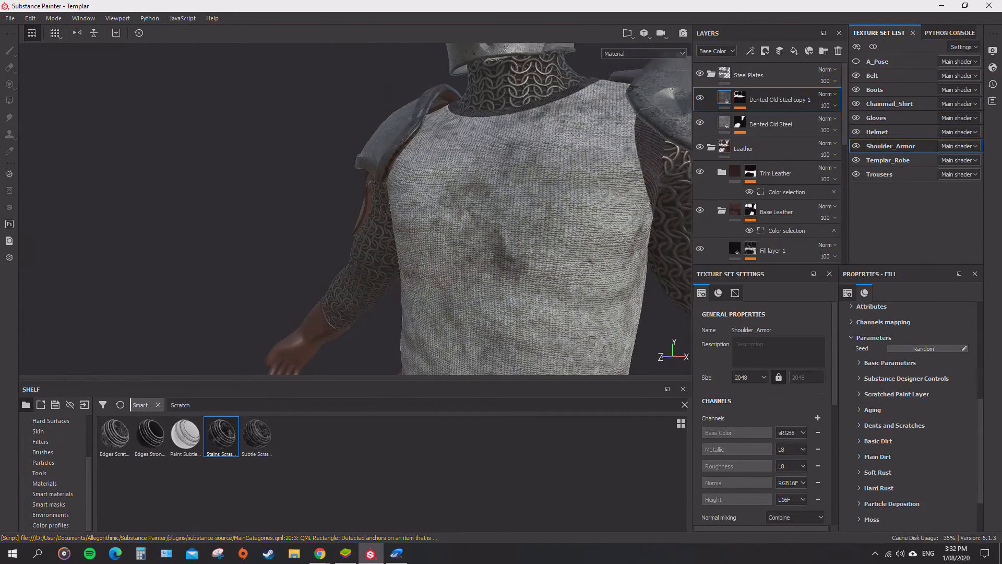
{"action": "mouse_move", "coordinate": [417, 209]}
{"action": "left_mouse_down", "text": "alt"}
{"action": "mouse_move", "coordinate": [313, 209]}
{"action": "mouse_move", "coordinate": [486, 212]}
{"action": "mouse_move", "coordinate": [429, 214]}
{"action": "mouse_move", "coordinate": [417, 194]}
{"action": "left_mouse_up", "text": "alt"}
{"action": "scroll", "coordinate": [418, 209], "scroll_direction": "up", "scroll_amount": 3}
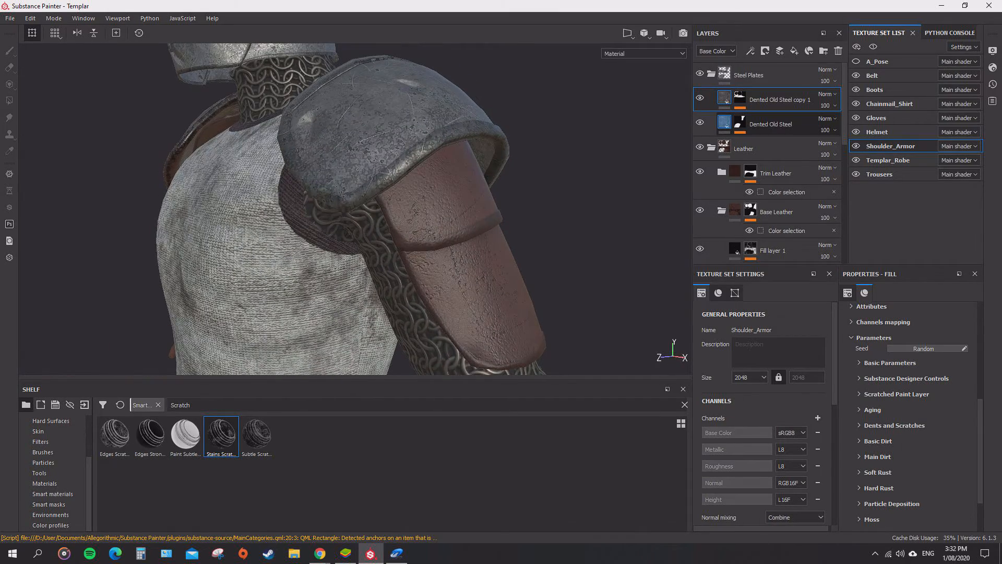
- Add a folder named Base Steel inside Steel Plates and move the Dented Old Steel layer into it
{"action": "left_click", "coordinate": [724, 122]}
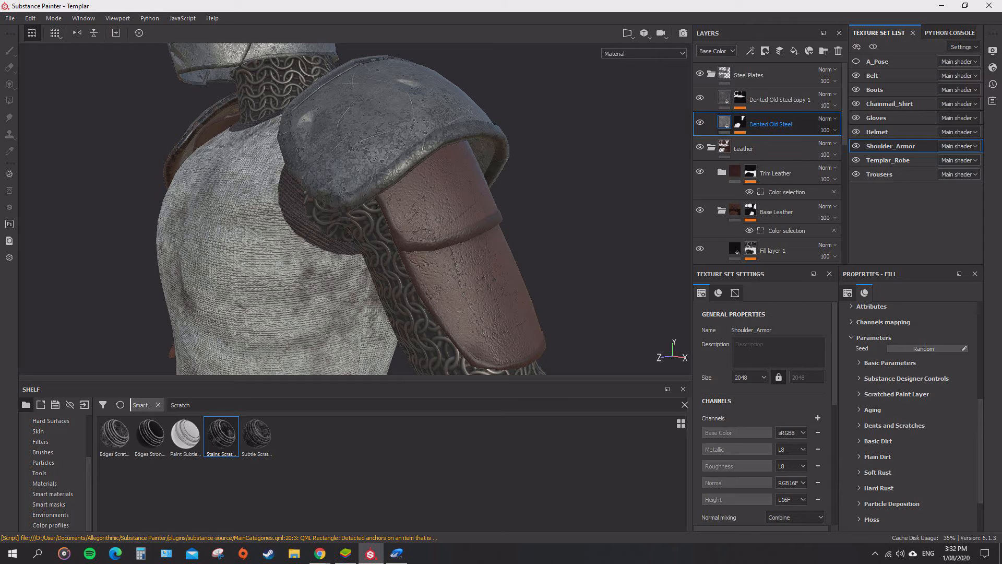
{"action": "right_click", "coordinate": [765, 124]}
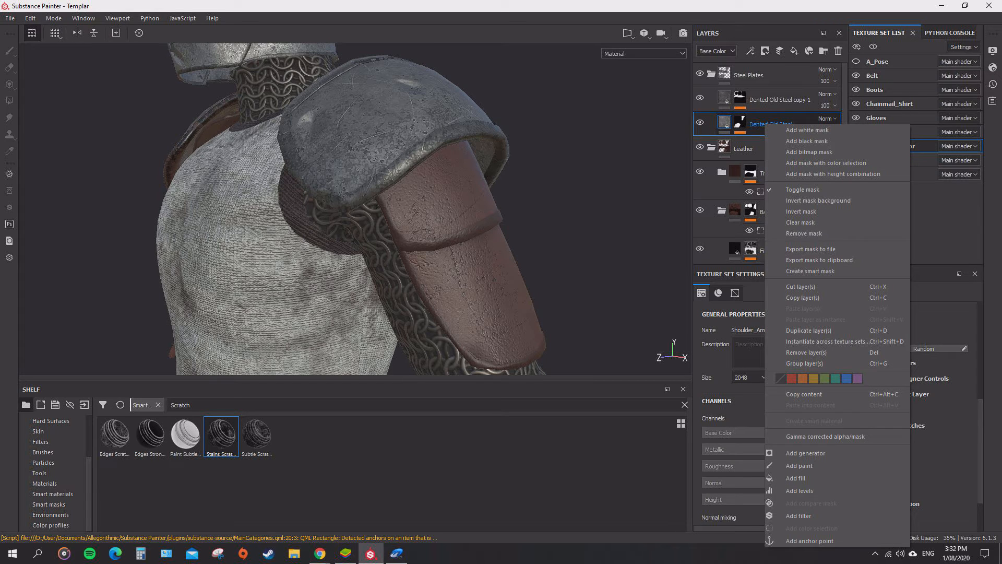
{"action": "left_click", "coordinate": [823, 50]}
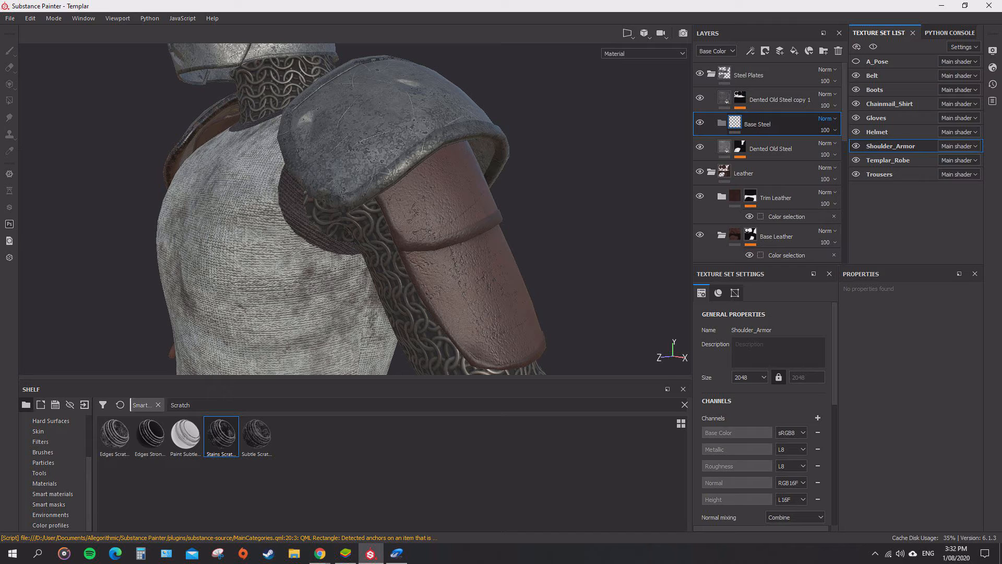
{"action": "left_click_drag", "start_coordinate": [771, 149], "coordinate": [768, 125]}
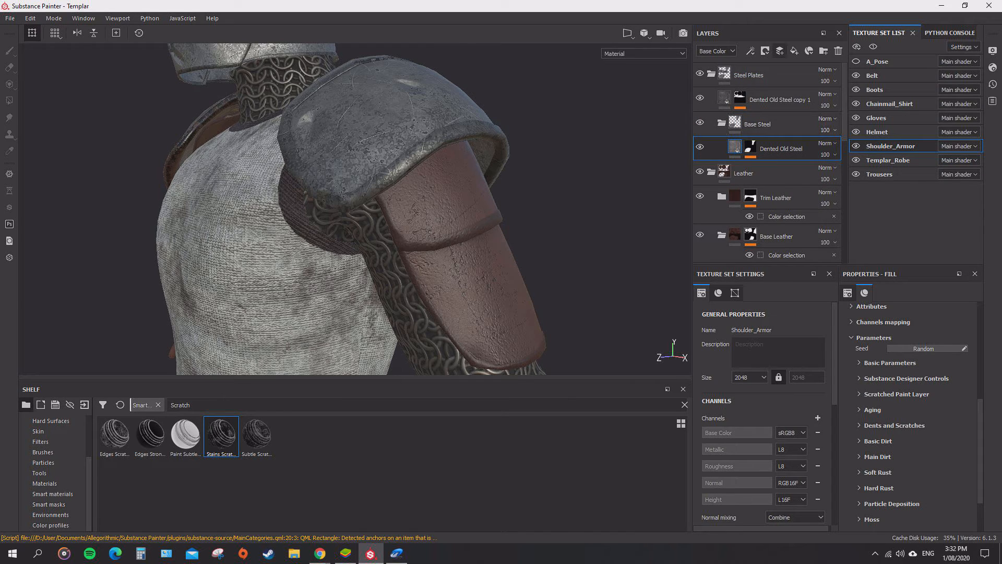
- Add a fill layer named Scratches above Dented Old Steel in the Base Steel folder
{"action": "left_click", "coordinate": [794, 50]}
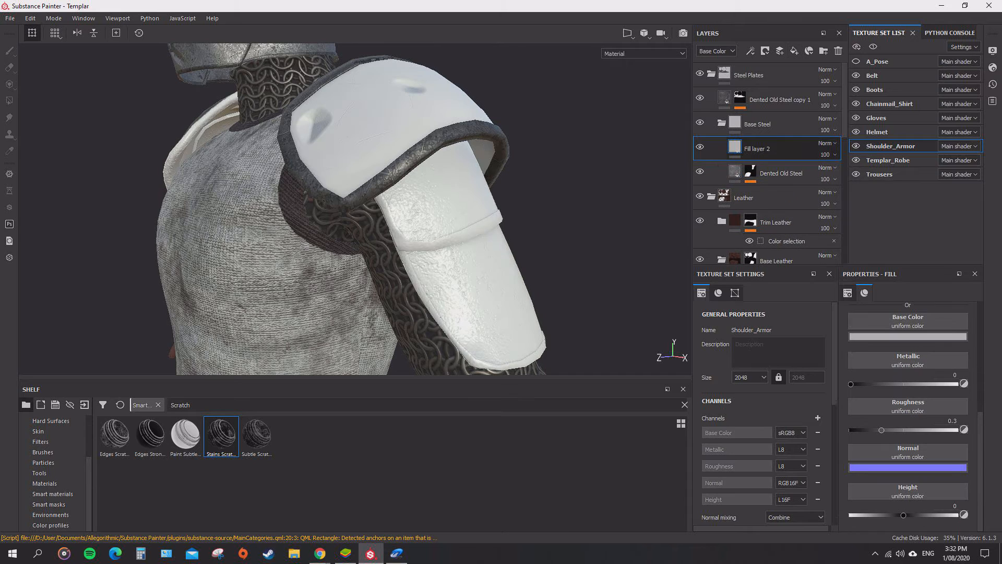
{"action": "double_click", "coordinate": [757, 149]}
{"action": "type", "text": "S"}
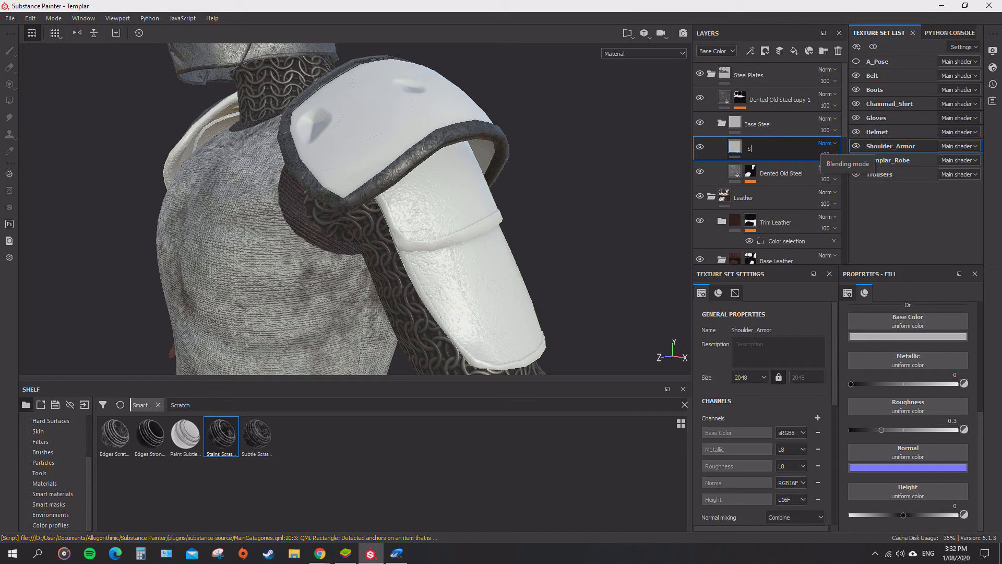
{"action": "type", "text": "cratches"}
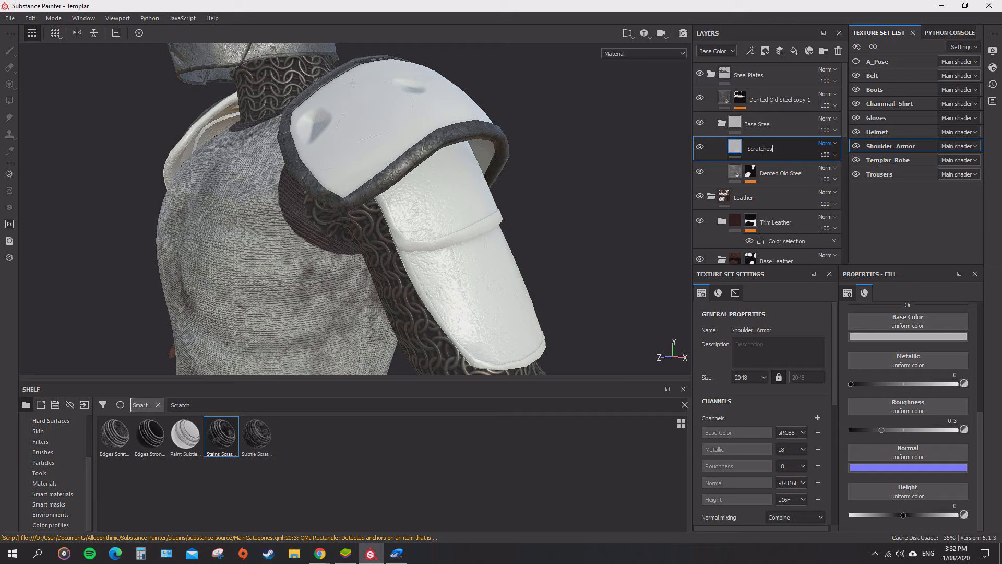
{"action": "key", "text": "Return"}
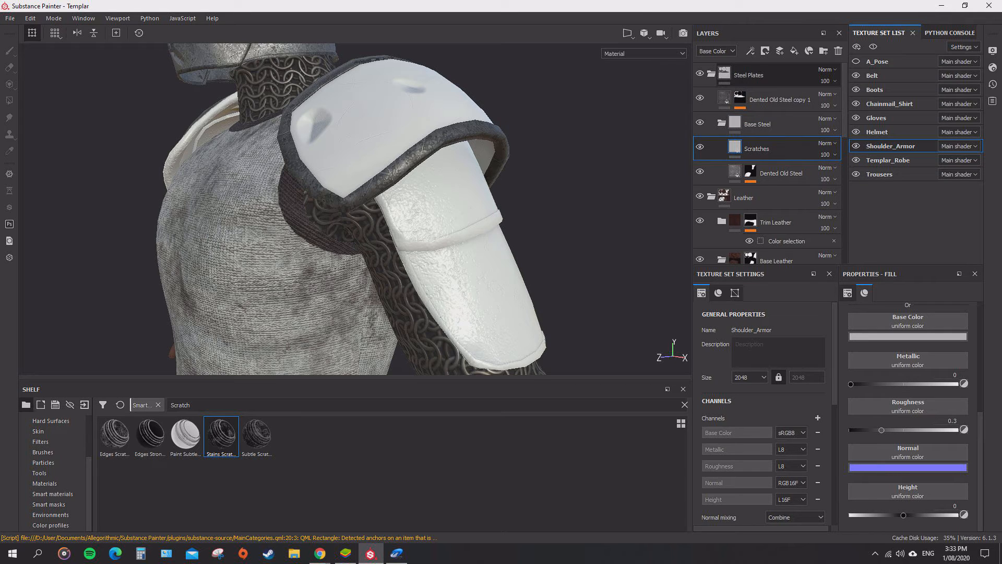
- Mask the Base Steel folder with a color selection that picks the shoulder plate's cyan ID color
{"action": "left_click", "coordinate": [767, 75]}
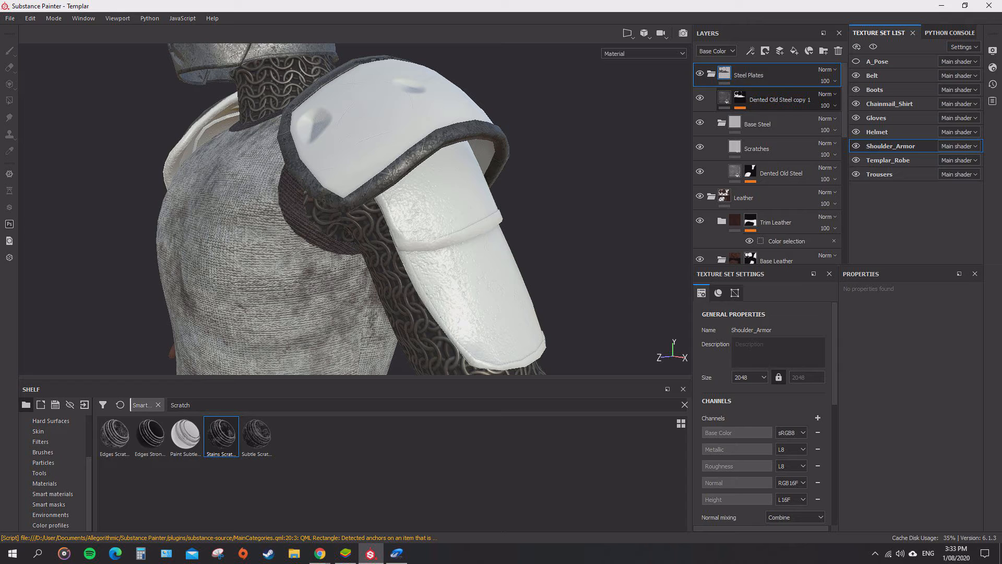
{"action": "left_click", "coordinate": [757, 123]}
{"action": "right_click", "coordinate": [760, 125]}
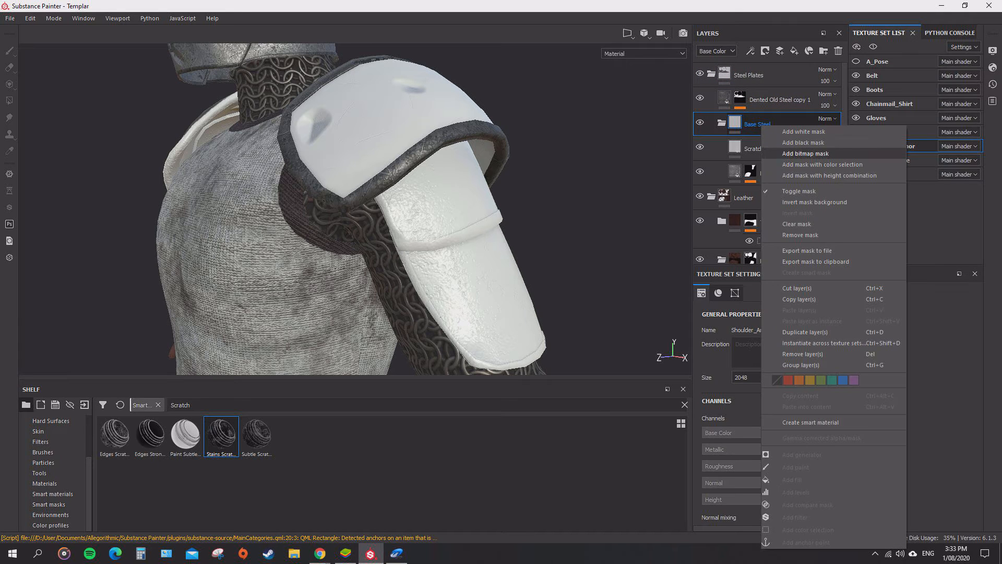
{"action": "left_click", "coordinate": [799, 165]}
{"action": "left_click", "coordinate": [957, 397]}
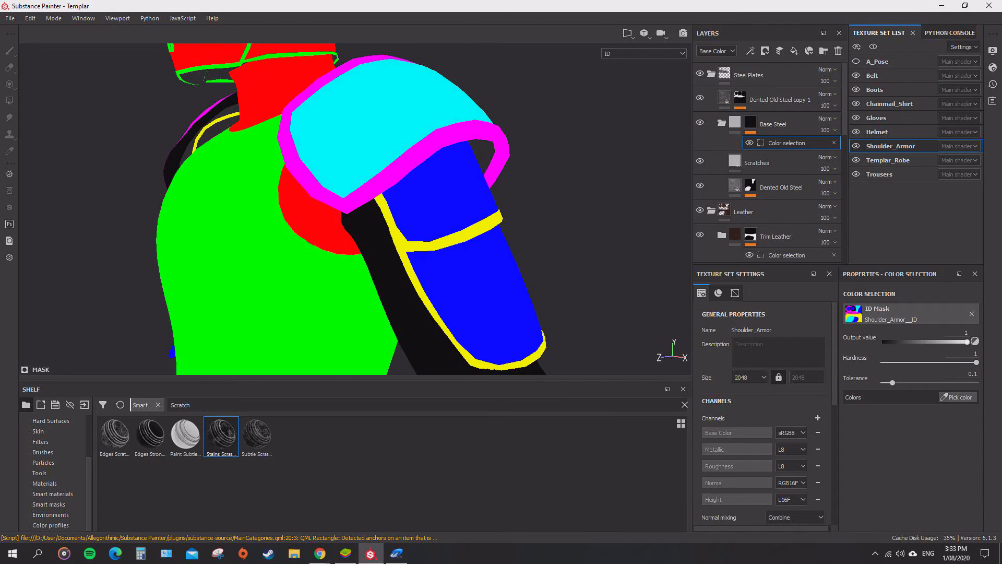
{"action": "left_click", "coordinate": [324, 123]}
{"action": "left_click_drag", "start_coordinate": [356, 209], "coordinate": [334, 209], "text": "alt"}
{"action": "scroll", "coordinate": [355, 209], "scroll_direction": "down", "scroll_amount": 3}
{"action": "scroll", "coordinate": [355, 208], "scroll_direction": "up", "scroll_amount": 1}
{"action": "scroll", "coordinate": [397, 178], "scroll_direction": "up", "scroll_amount": 4}
- Toggle the Scratches layer's visibility and apply the Stains Scrat... smart mask to it
{"action": "left_click", "coordinate": [734, 122]}
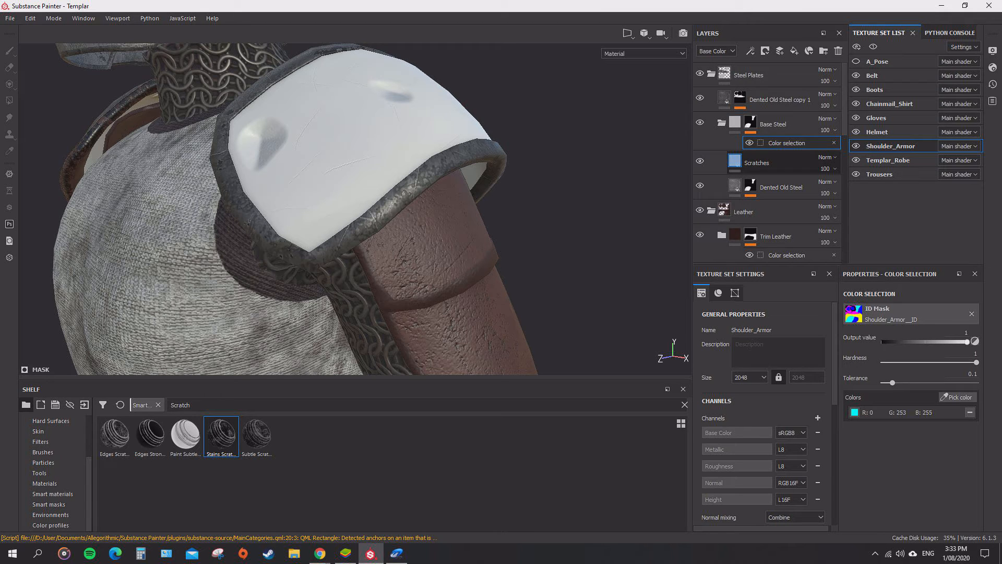
{"action": "left_click", "coordinate": [735, 161]}
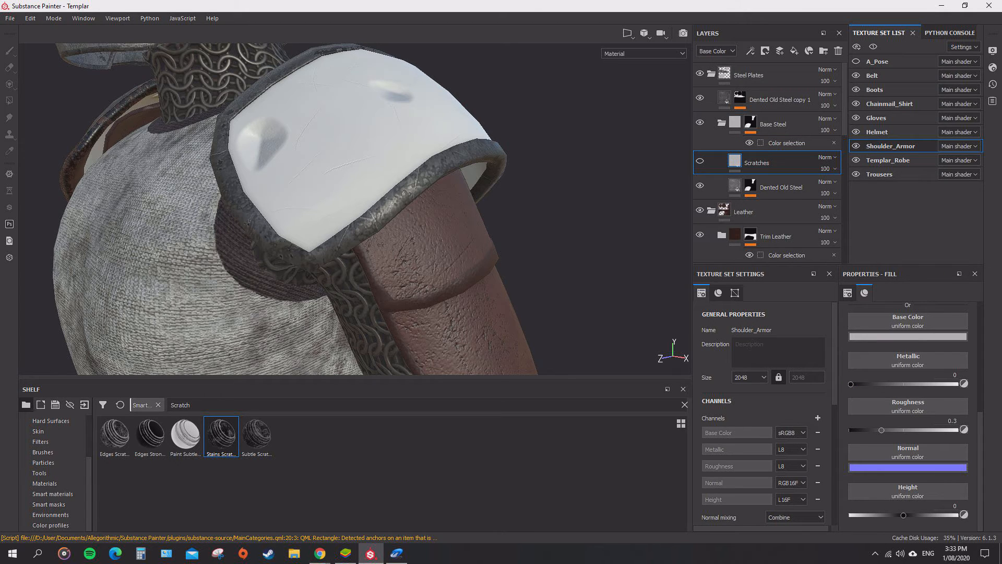
{"action": "left_click", "coordinate": [701, 161]}
{"action": "left_click", "coordinate": [700, 160]}
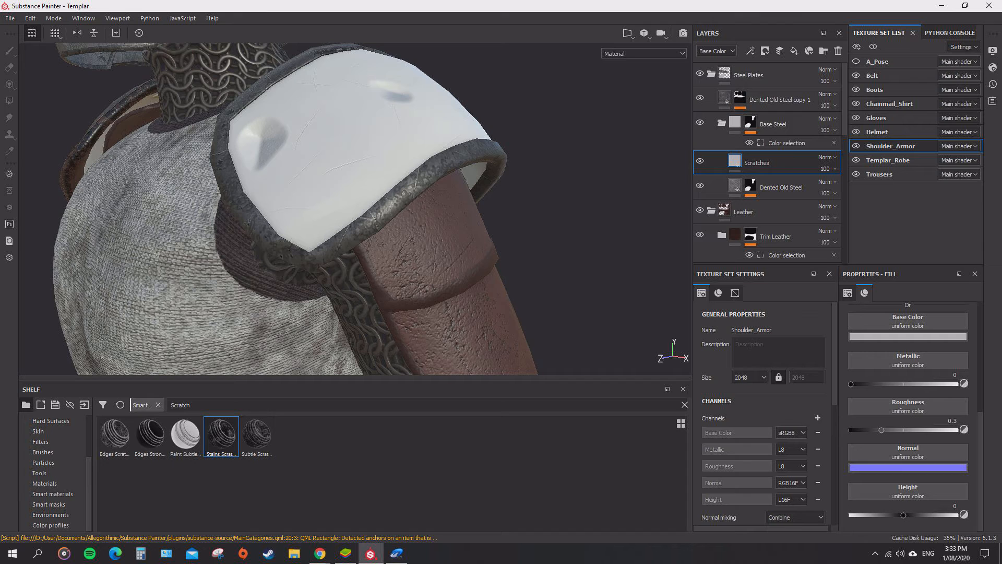
{"action": "left_click_drag", "start_coordinate": [221, 436], "coordinate": [756, 163]}
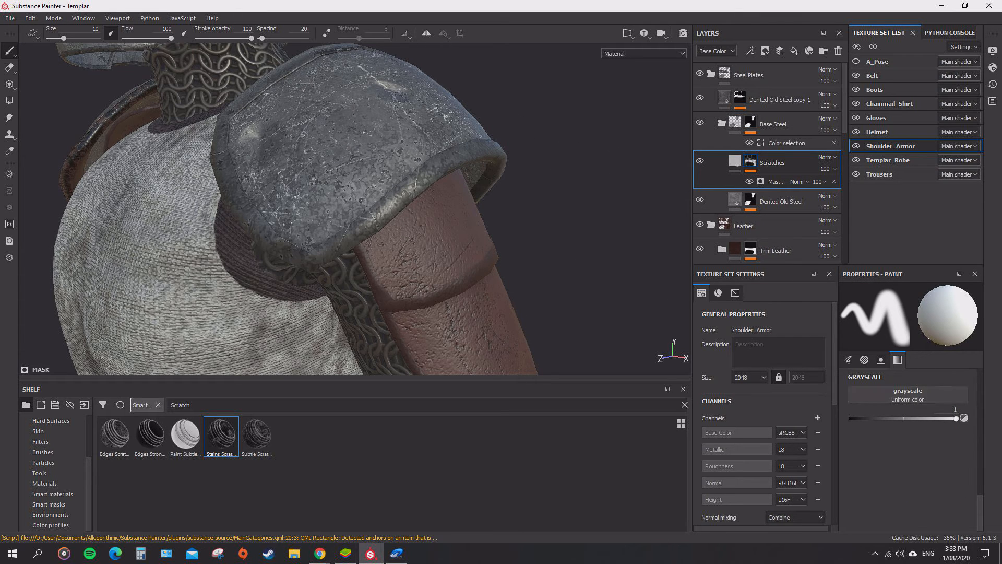
- Darken the base color of the Scratches layer to near black
{"action": "left_click", "coordinate": [736, 160]}
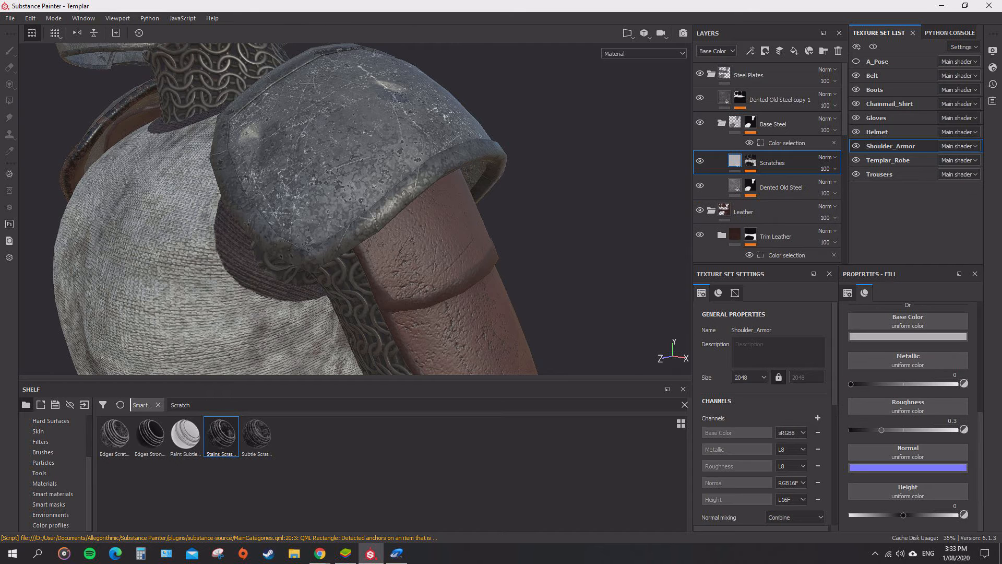
{"action": "left_click", "coordinate": [909, 336]}
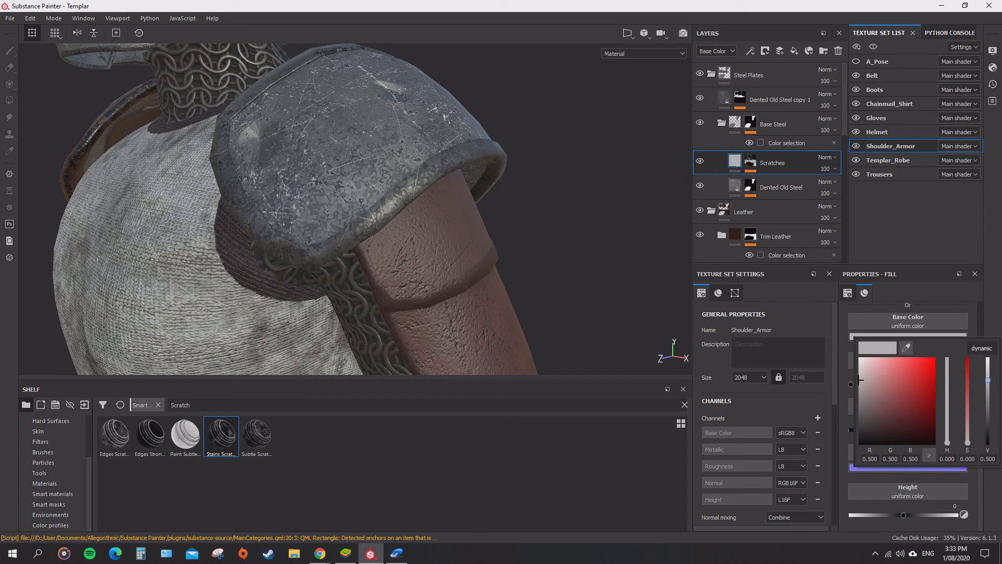
{"action": "left_click_drag", "start_coordinate": [988, 380], "coordinate": [988, 443]}
{"action": "left_click_drag", "start_coordinate": [366, 183], "coordinate": [392, 209], "text": "alt"}
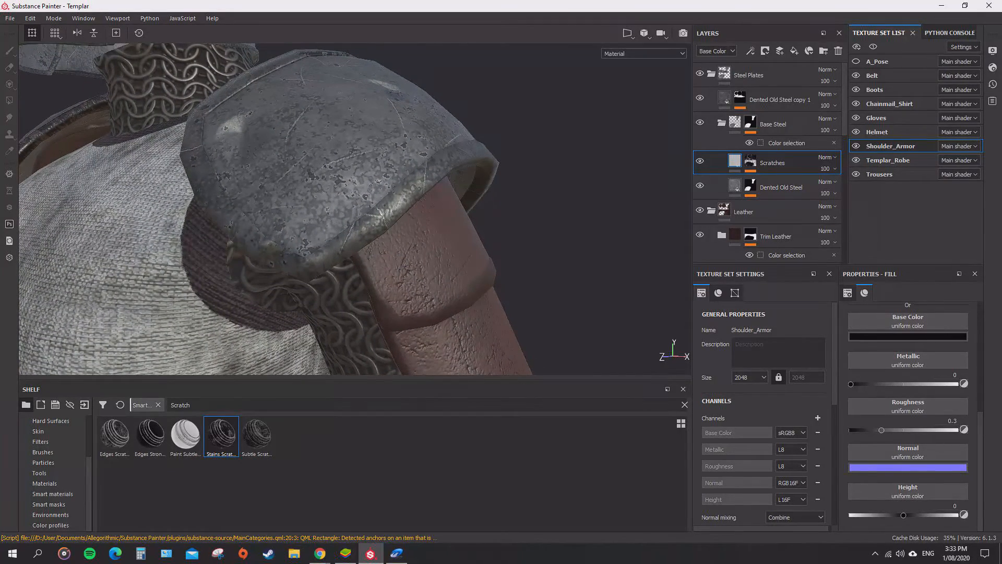
- Raise the Global Balance of the Scratches layer's mask generator to 0.73
{"action": "left_click", "coordinate": [751, 161]}
{"action": "left_click", "coordinate": [735, 161]}
{"action": "left_click", "coordinate": [750, 161]}
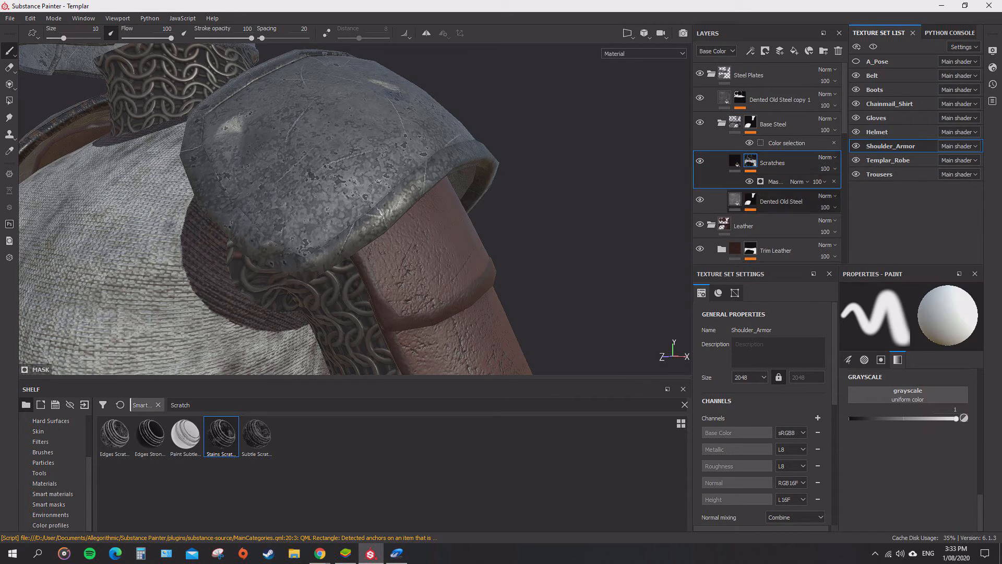
{"action": "left_click", "coordinate": [775, 181]}
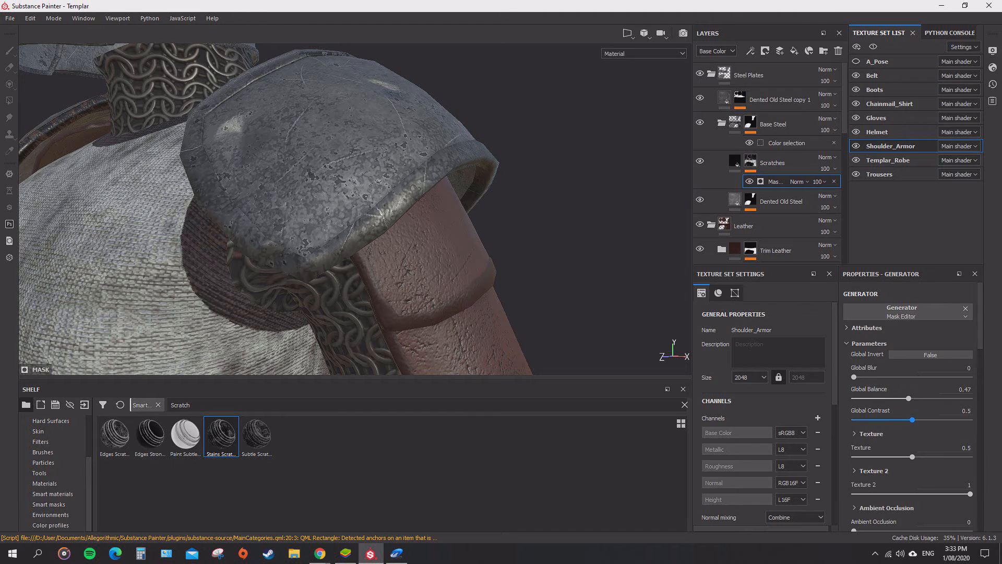
{"action": "left_click_drag", "start_coordinate": [930, 398], "coordinate": [939, 398]}
{"action": "left_click_drag", "start_coordinate": [429, 219], "coordinate": [293, 220], "text": "alt"}
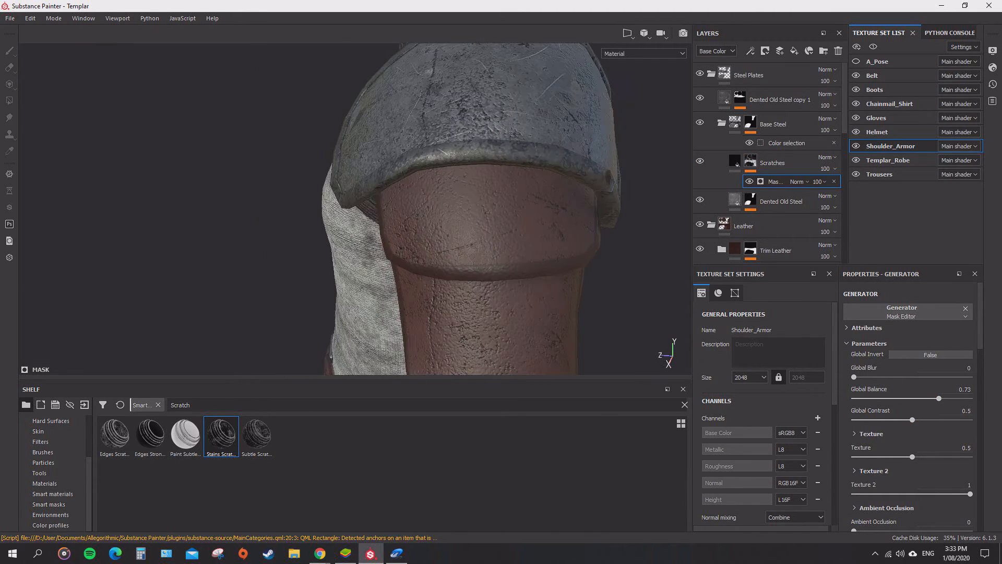
- Examine the dark scratches on the shoulder plate from the side, the front and close up
{"action": "scroll", "coordinate": [454, 220], "scroll_direction": "up", "scroll_amount": 2}
{"action": "middle_click_drag", "start_coordinate": [454, 178], "coordinate": [454, 277], "text": "alt"}
{"action": "left_click_drag", "start_coordinate": [454, 230], "coordinate": [575, 245], "text": "alt"}
{"action": "middle_click_drag", "start_coordinate": [574, 246], "coordinate": [329, 157], "text": "alt"}
{"action": "left_click_drag", "start_coordinate": [156, 135], "coordinate": [250, 172], "text": "alt"}
{"action": "scroll", "coordinate": [213, 146], "scroll_direction": "down", "scroll_amount": 3}
{"action": "scroll", "coordinate": [235, 149], "scroll_direction": "down", "scroll_amount": 3}
{"action": "scroll", "coordinate": [235, 149], "scroll_direction": "up", "scroll_amount": 3}
{"action": "scroll", "coordinate": [250, 172], "scroll_direction": "down", "scroll_amount": 3}
{"action": "scroll", "coordinate": [444, 183], "scroll_direction": "up", "scroll_amount": 5}
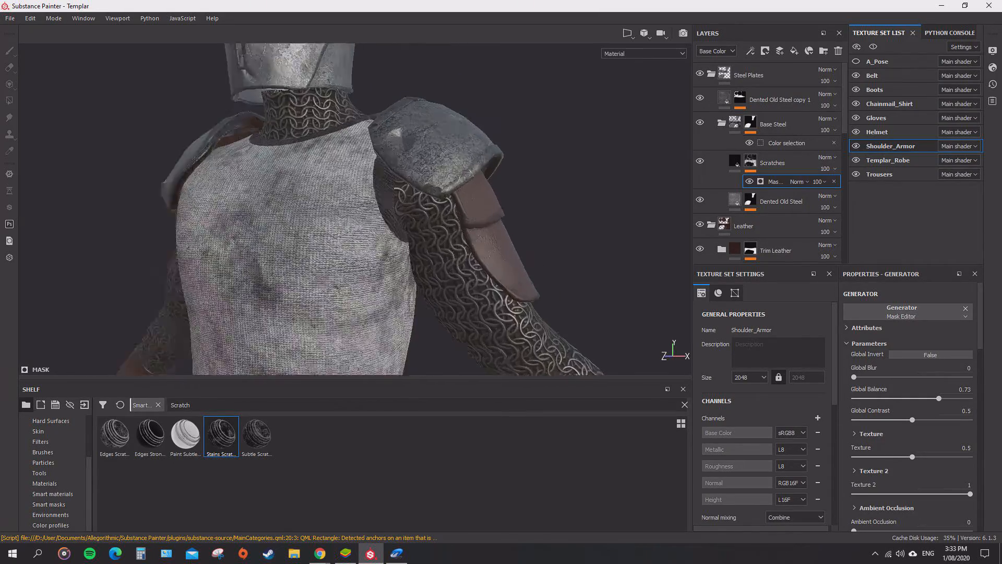
{"action": "left_click_drag", "start_coordinate": [444, 183], "coordinate": [525, 282], "text": "alt"}
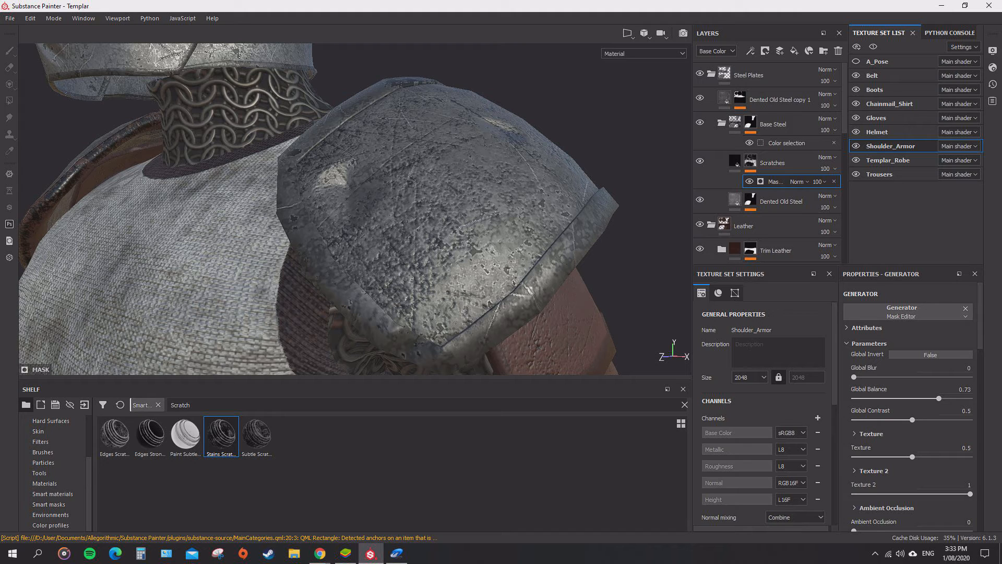
- Toggle the Scratches layer's visibility to compare the steel plate with and without scratches
{"action": "left_click", "coordinate": [700, 98]}
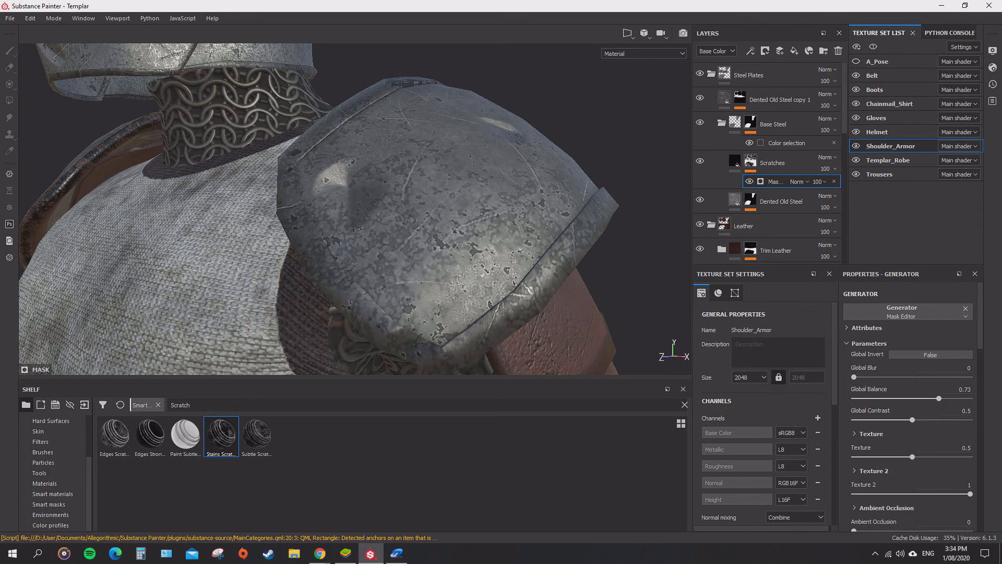
{"action": "left_click", "coordinate": [700, 160]}
{"action": "left_click", "coordinate": [701, 161]}
{"action": "left_click", "coordinate": [701, 160]}
{"action": "left_click_drag", "start_coordinate": [543, 212], "coordinate": [543, 233], "text": "alt"}
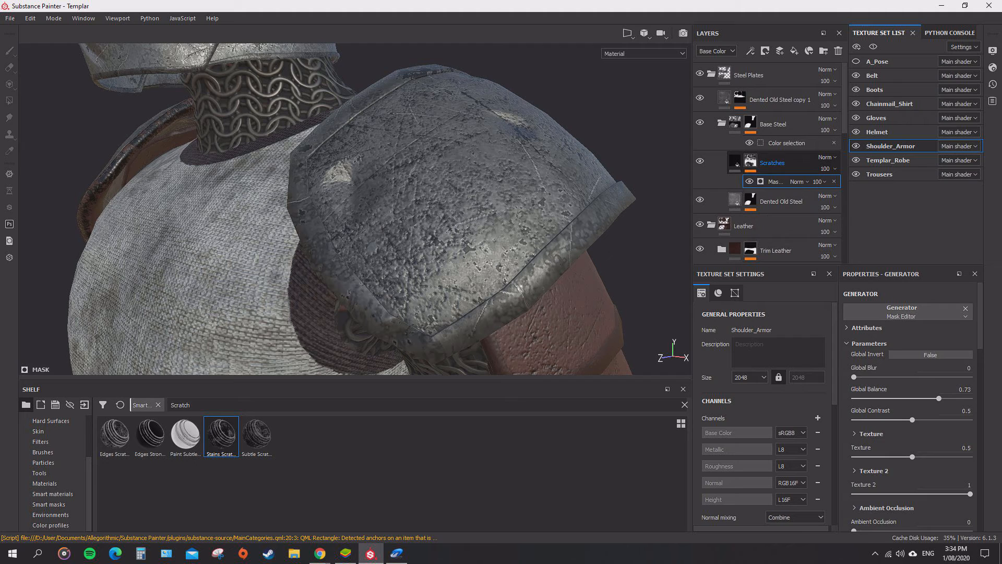
- Apply the Subtle Scrat... smart mask to the Scratches layer's mask
{"action": "left_click", "coordinate": [735, 162]}
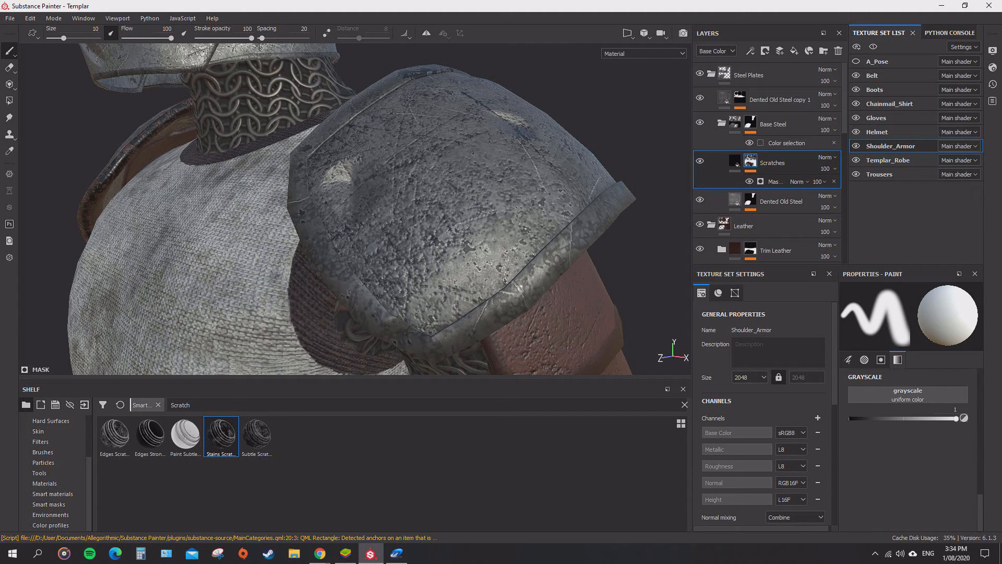
{"action": "left_click", "coordinate": [256, 436]}
{"action": "left_click_drag", "start_coordinate": [257, 435], "coordinate": [750, 162]}
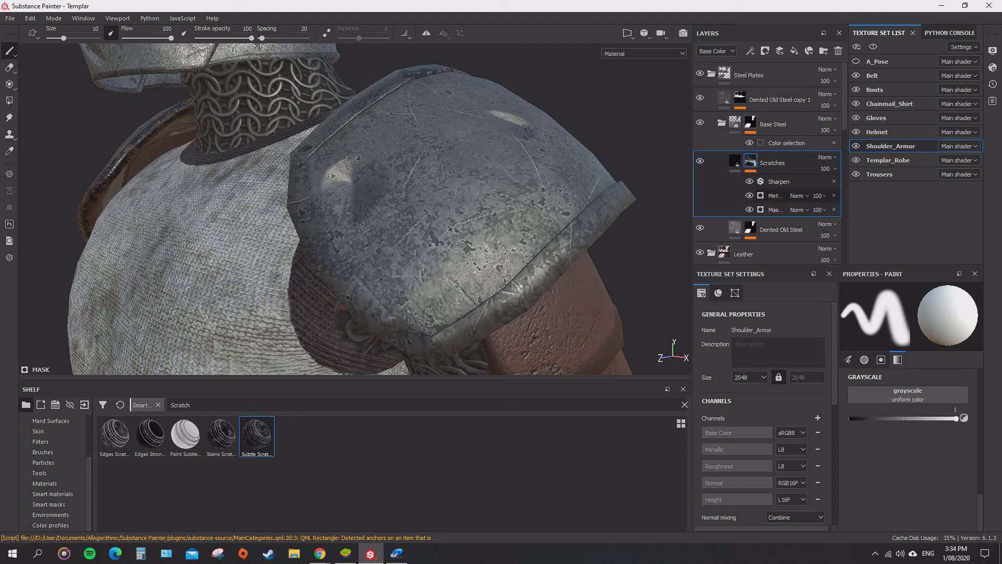
- Set the Wear Level of the Scratches mask's Metal Edge Wear generator to 0.92 and inspect the shoulder plate
{"action": "left_click", "coordinate": [775, 209]}
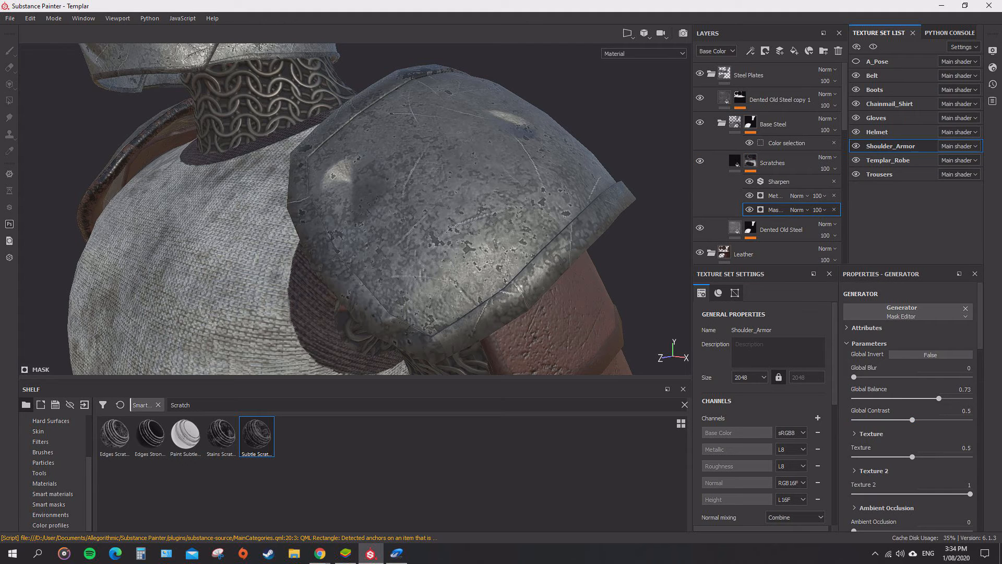
{"action": "mouse_move", "coordinate": [936, 399]}
{"action": "left_mouse_down"}
{"action": "mouse_move", "coordinate": [925, 398]}
{"action": "mouse_move", "coordinate": [969, 390]}
{"action": "mouse_move", "coordinate": [962, 389]}
{"action": "left_mouse_up"}
{"action": "left_click", "coordinate": [776, 196]}
{"action": "left_click_drag", "start_coordinate": [522, 235], "coordinate": [428, 235], "text": "alt"}
{"action": "left_click_drag", "start_coordinate": [632, 318], "coordinate": [347, 316], "text": "alt"}
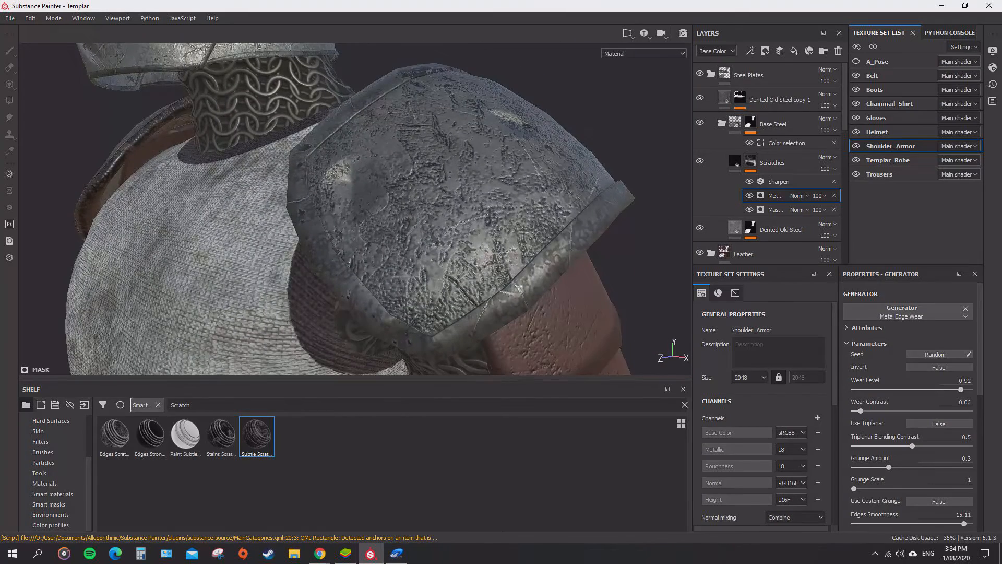
- Undo the Wear Level change, the Subtle Scrat... smart mask and the hiding of the steel Scratches layer
{"action": "key", "text": "ctrl"}
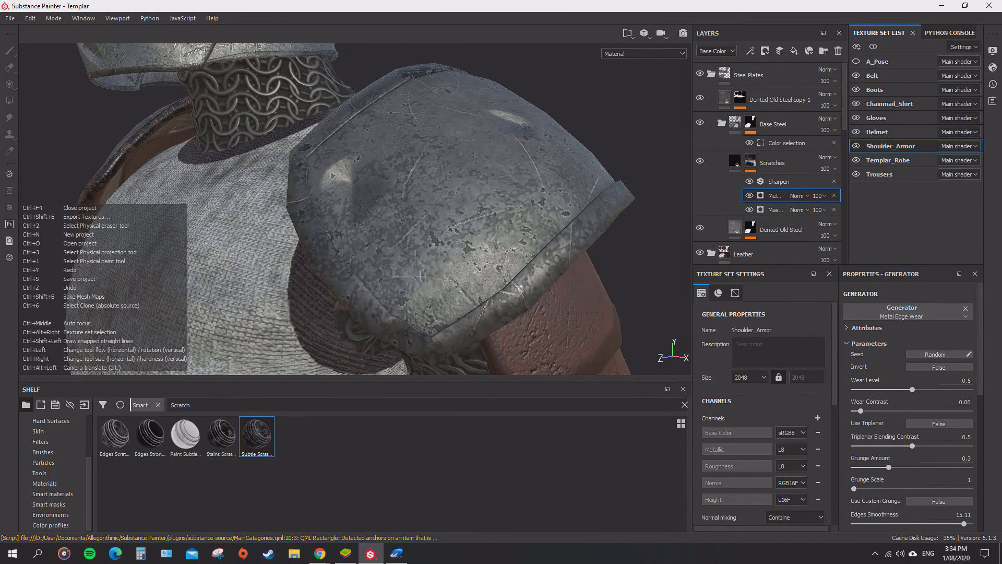
{"action": "key", "text": "ctrl+z"}
{"action": "key", "text": "ctrl+z"}
{"action": "key", "text": "ctrl+z"}
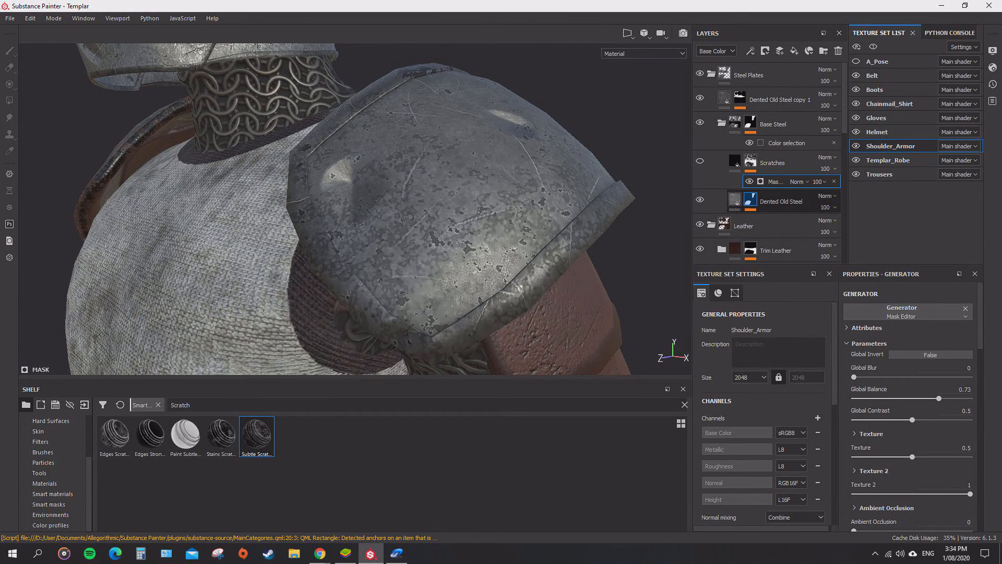
{"action": "key", "text": "ctrl+z"}
{"action": "left_click_drag", "start_coordinate": [459, 219], "coordinate": [491, 219], "text": "alt"}
{"action": "left_click_drag", "start_coordinate": [335, 219], "coordinate": [459, 214], "text": "alt"}
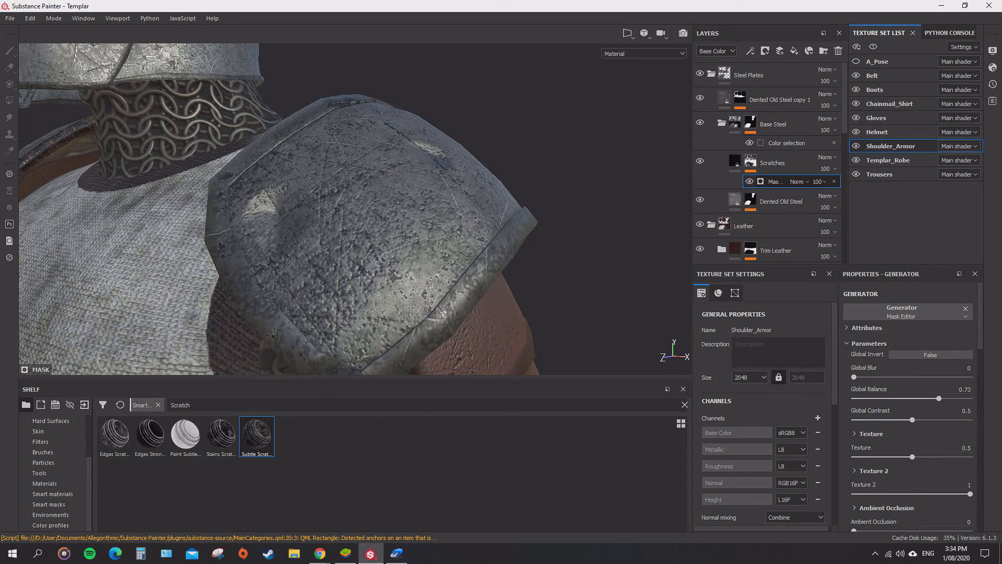
- Set the Global Balance of the steel Scratches mask's Mask Editor generator to 0.65
{"action": "scroll", "coordinate": [911, 407], "scroll_direction": "down", "scroll_amount": 3}
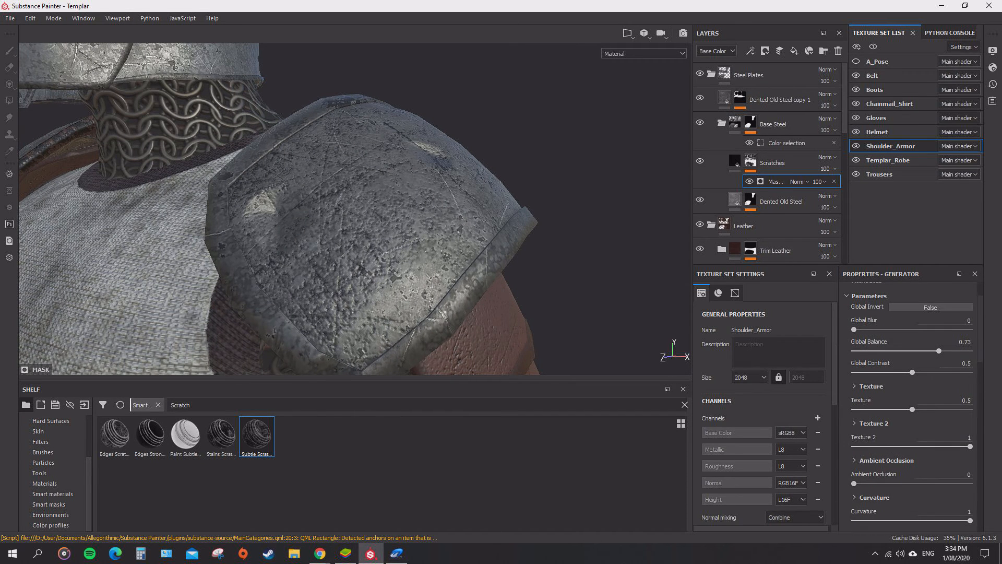
{"action": "scroll", "coordinate": [911, 407], "scroll_direction": "up", "scroll_amount": 1}
{"action": "left_click_drag", "start_coordinate": [855, 336], "coordinate": [854, 336]}
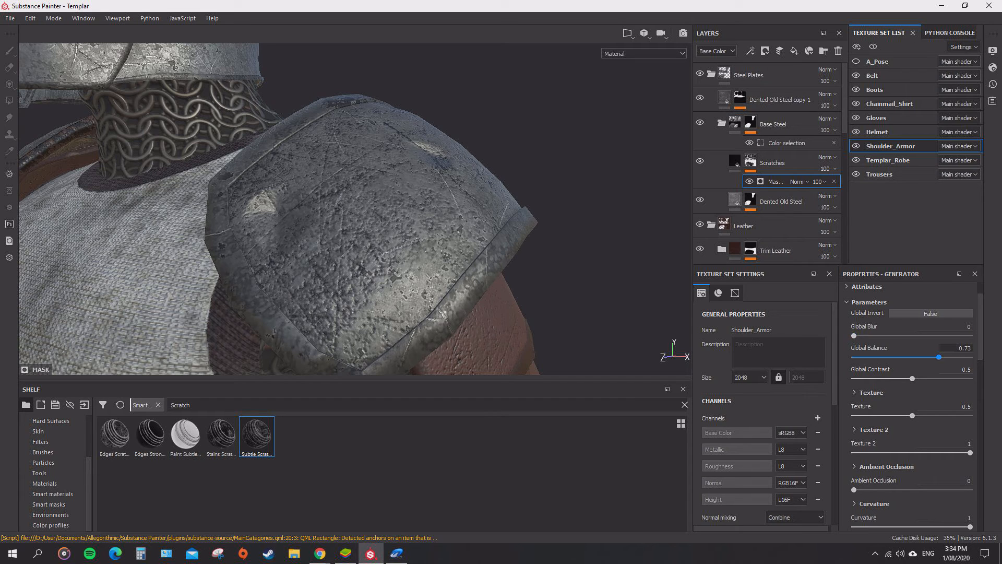
{"action": "left_click", "coordinate": [964, 348]}
{"action": "key", "text": "Return"}
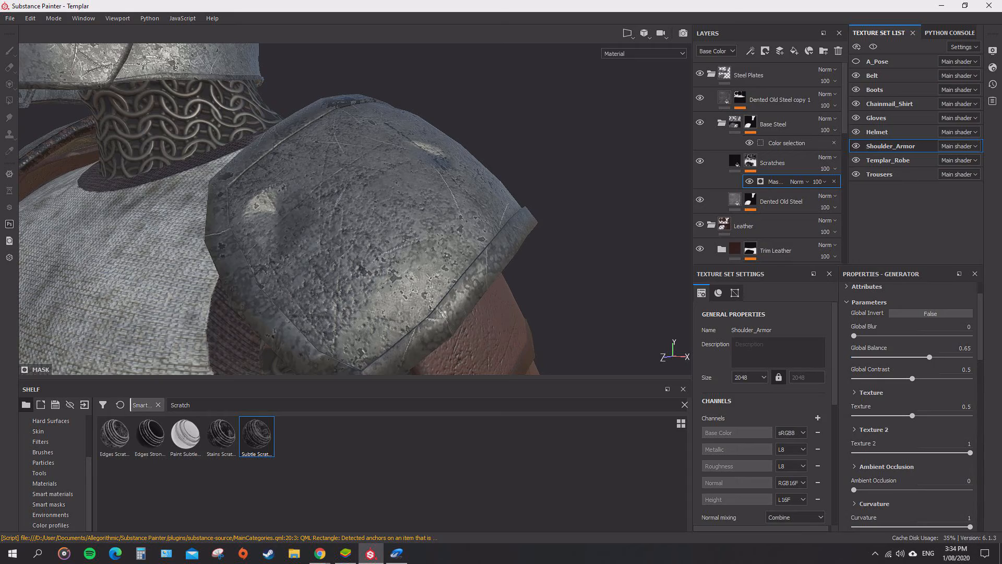
- Examine the scratched steel shoulder plates from the back, the front and the side of the torso
{"action": "scroll", "coordinate": [522, 167], "scroll_direction": "down", "scroll_amount": 4}
{"action": "left_click_drag", "start_coordinate": [616, 261], "coordinate": [501, 272], "text": "alt"}
{"action": "scroll", "coordinate": [501, 272], "scroll_direction": "down", "scroll_amount": 4}
{"action": "middle_click_drag", "start_coordinate": [501, 272], "coordinate": [475, 114], "text": "alt"}
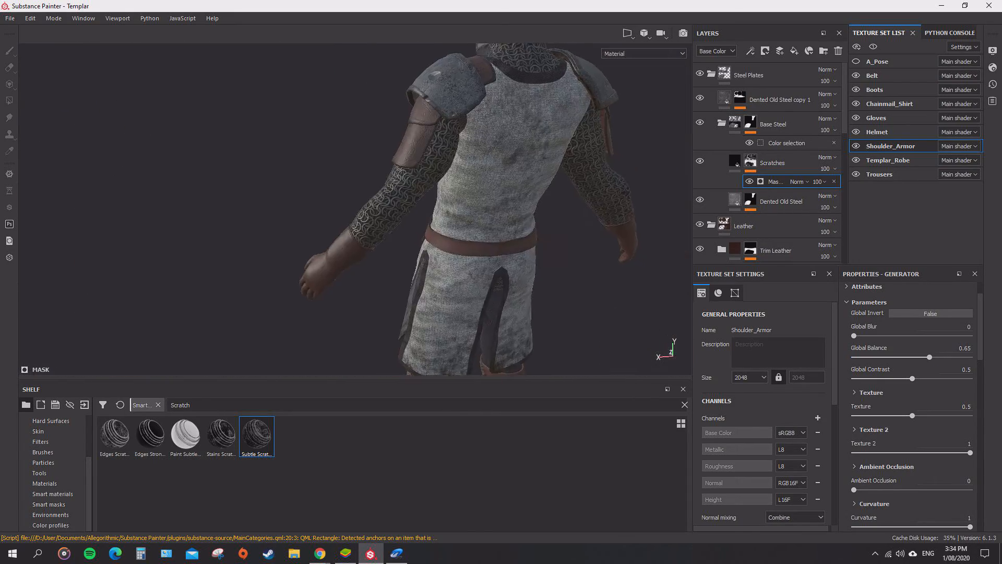
{"action": "left_click_drag", "start_coordinate": [475, 115], "coordinate": [658, 133], "text": "alt"}
{"action": "scroll", "coordinate": [355, 157], "scroll_direction": "up", "scroll_amount": 5}
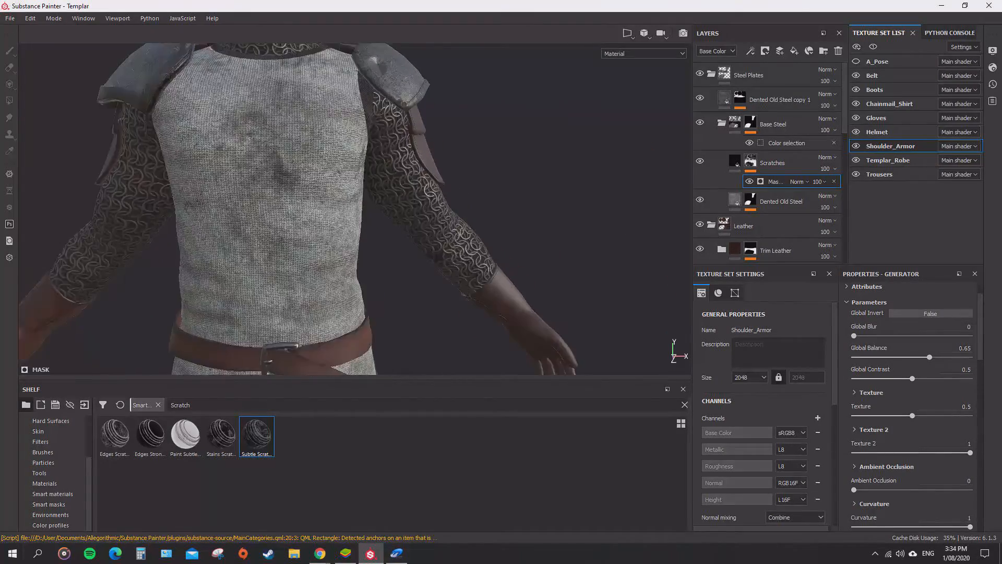
{"action": "middle_click_drag", "start_coordinate": [417, 147], "coordinate": [319, 209], "text": "alt"}
{"action": "scroll", "coordinate": [355, 209], "scroll_direction": "down", "scroll_amount": 3}
{"action": "middle_click_drag", "start_coordinate": [366, 131], "coordinate": [386, 261], "text": "alt"}
{"action": "left_click_drag", "start_coordinate": [386, 261], "coordinate": [314, 253], "text": "alt"}
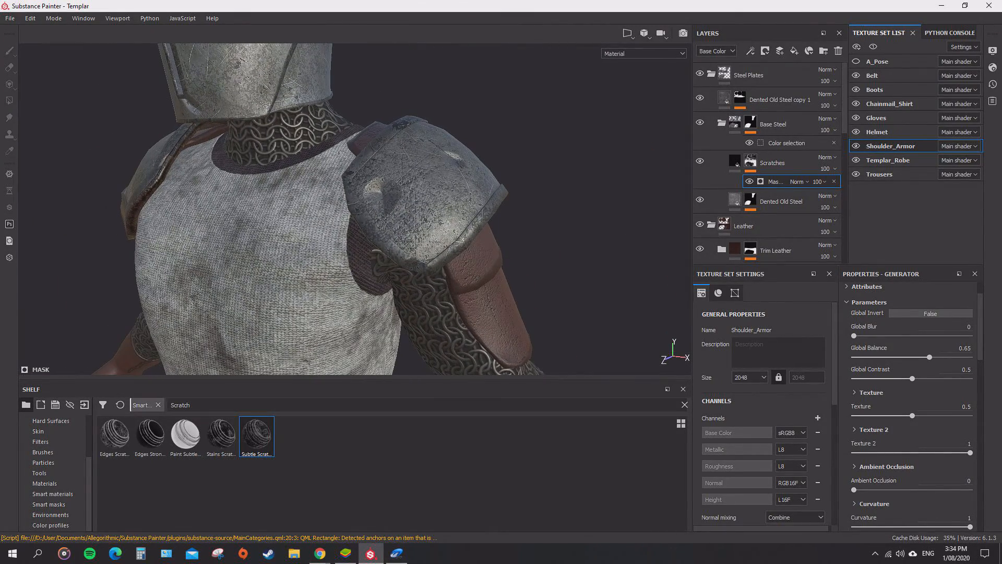
{"action": "mouse_move", "coordinate": [462, 245]}
{"action": "left_mouse_down", "text": "alt"}
{"action": "mouse_move", "coordinate": [212, 251]}
{"action": "mouse_move", "coordinate": [471, 230]}
{"action": "left_mouse_up", "text": "alt"}
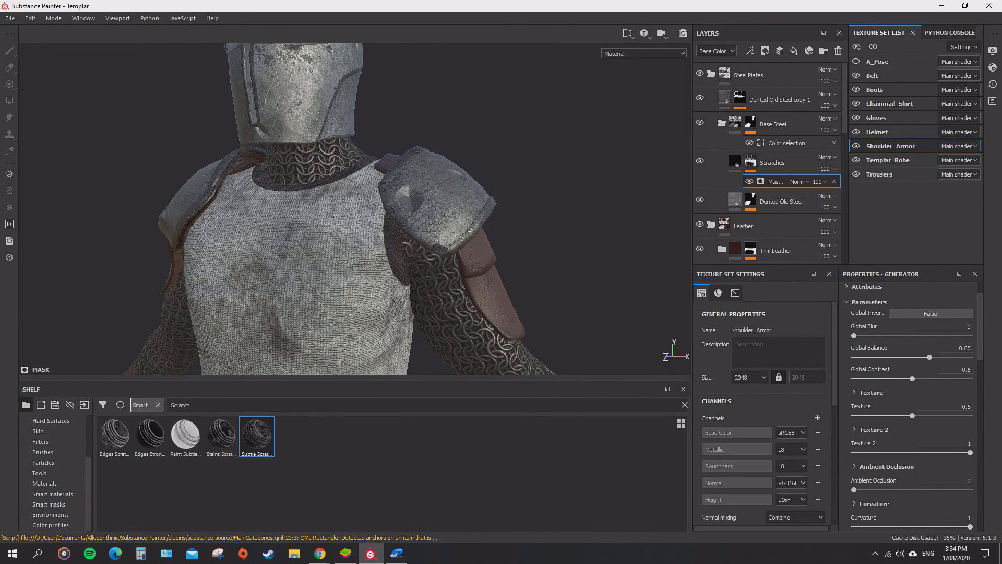
- Compare the shoulder armor's wear with the rest of the full knight at far and close distances
{"action": "scroll", "coordinate": [471, 231], "scroll_direction": "down", "scroll_amount": 6}
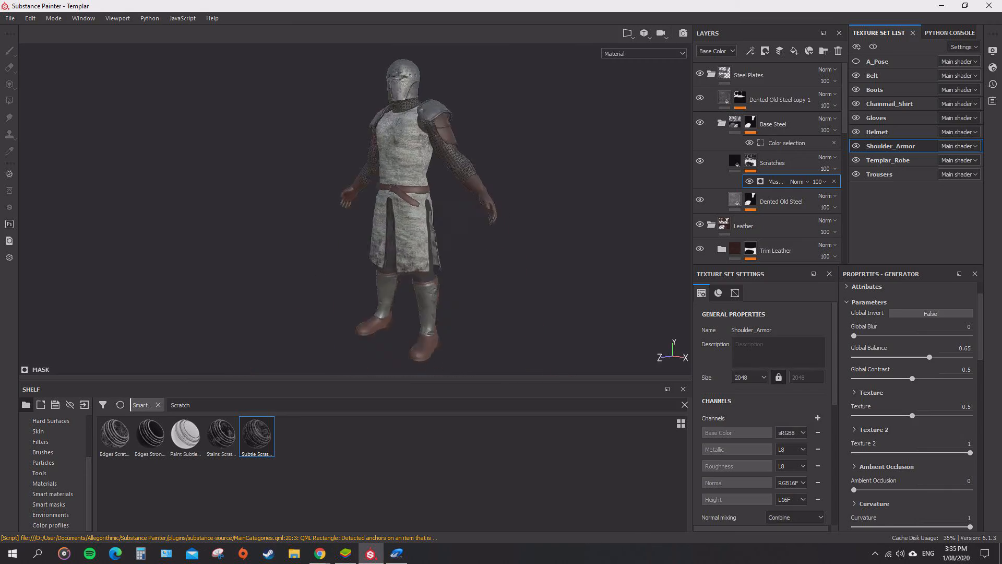
{"action": "scroll", "coordinate": [438, 117], "scroll_direction": "up", "scroll_amount": 6}
{"action": "left_click_drag", "start_coordinate": [438, 120], "coordinate": [293, 151], "text": "alt"}
{"action": "scroll", "coordinate": [365, 136], "scroll_direction": "down", "scroll_amount": 4}
{"action": "scroll", "coordinate": [366, 162], "scroll_direction": "down", "scroll_amount": 4}
{"action": "scroll", "coordinate": [475, 146], "scroll_direction": "up", "scroll_amount": 3}
{"action": "scroll", "coordinate": [355, 209], "scroll_direction": "down", "scroll_amount": 3}
{"action": "scroll", "coordinate": [355, 209], "scroll_direction": "down", "scroll_amount": 2}
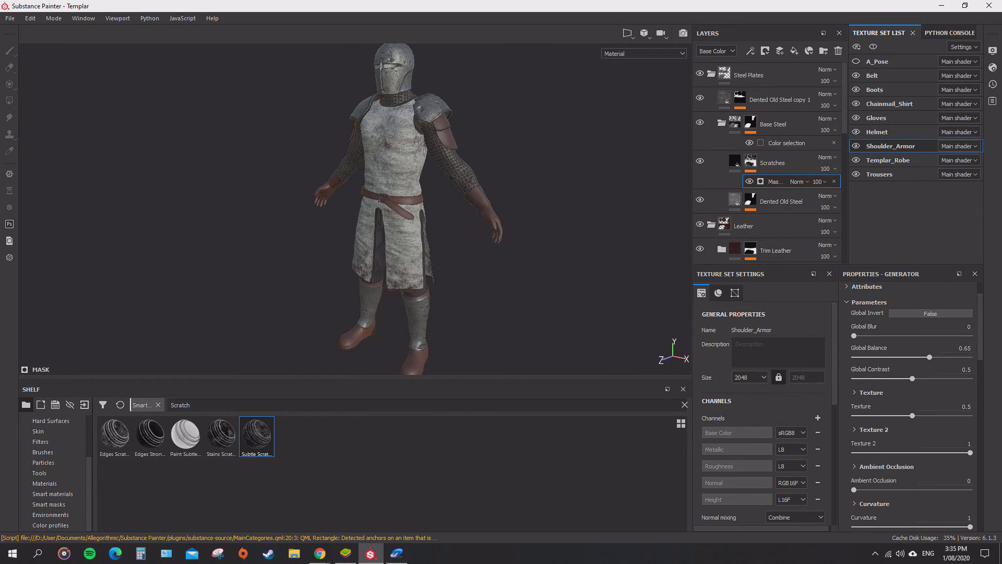
{"action": "middle_click_drag", "start_coordinate": [355, 198], "coordinate": [382, 208], "text": "alt"}
{"action": "mouse_move", "coordinate": [382, 209]}
{"action": "left_mouse_down", "text": "alt"}
{"action": "mouse_move", "coordinate": [282, 209]}
{"action": "mouse_move", "coordinate": [376, 203]}
{"action": "mouse_move", "coordinate": [386, 191]}
{"action": "mouse_move", "coordinate": [293, 193]}
{"action": "mouse_move", "coordinate": [376, 209]}
{"action": "left_mouse_up", "text": "alt"}
{"action": "scroll", "coordinate": [397, 173], "scroll_direction": "down", "scroll_amount": 1}
{"action": "scroll", "coordinate": [444, 146], "scroll_direction": "up", "scroll_amount": 3}
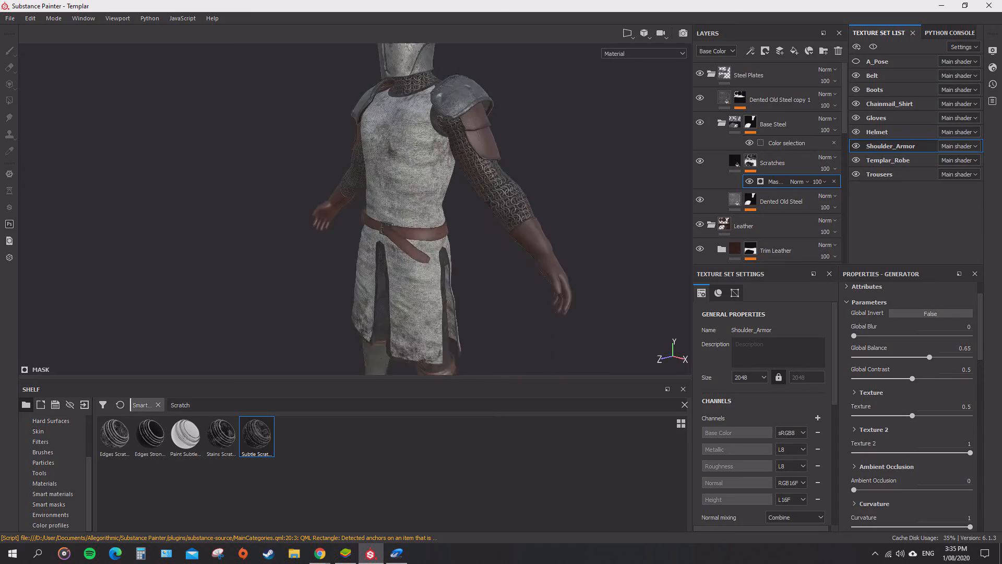
- Collapse the Base Steel folder and rename Fill layer 1 in the Base Leather folder as Scratches
{"action": "scroll", "coordinate": [454, 94], "scroll_direction": "up", "scroll_amount": 5}
{"action": "left_click_drag", "start_coordinate": [470, 157], "coordinate": [365, 156], "text": "alt"}
{"action": "middle_click_drag", "start_coordinate": [470, 130], "coordinate": [449, 209], "text": "alt"}
{"action": "mouse_move", "coordinate": [449, 209]}
{"action": "left_mouse_down", "text": "alt"}
{"action": "mouse_move", "coordinate": [423, 209]}
{"action": "mouse_move", "coordinate": [449, 194]}
{"action": "mouse_move", "coordinate": [438, 196]}
{"action": "left_mouse_up", "text": "alt"}
{"action": "scroll", "coordinate": [439, 209], "scroll_direction": "down", "scroll_amount": 1}
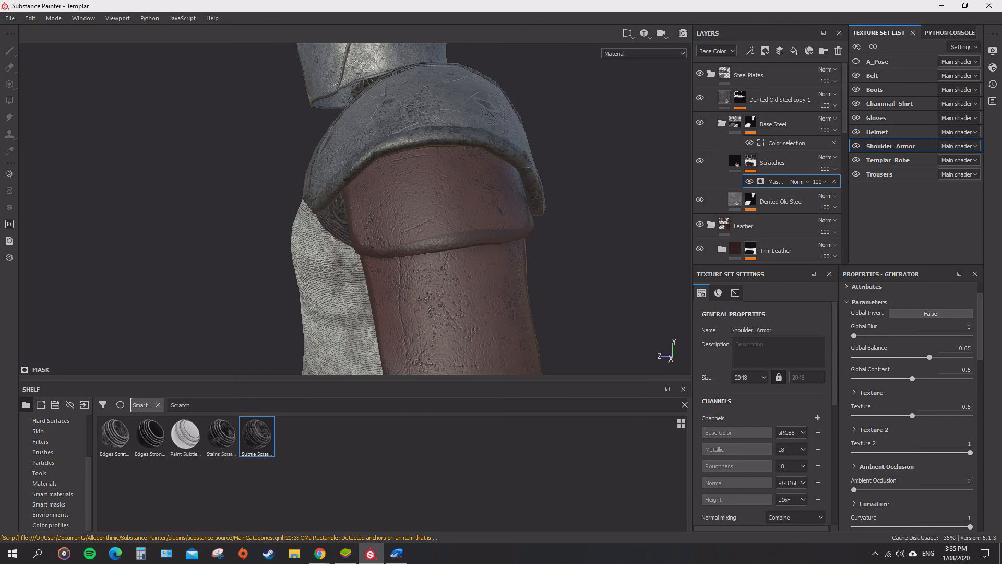
{"action": "left_click", "coordinate": [721, 123]}
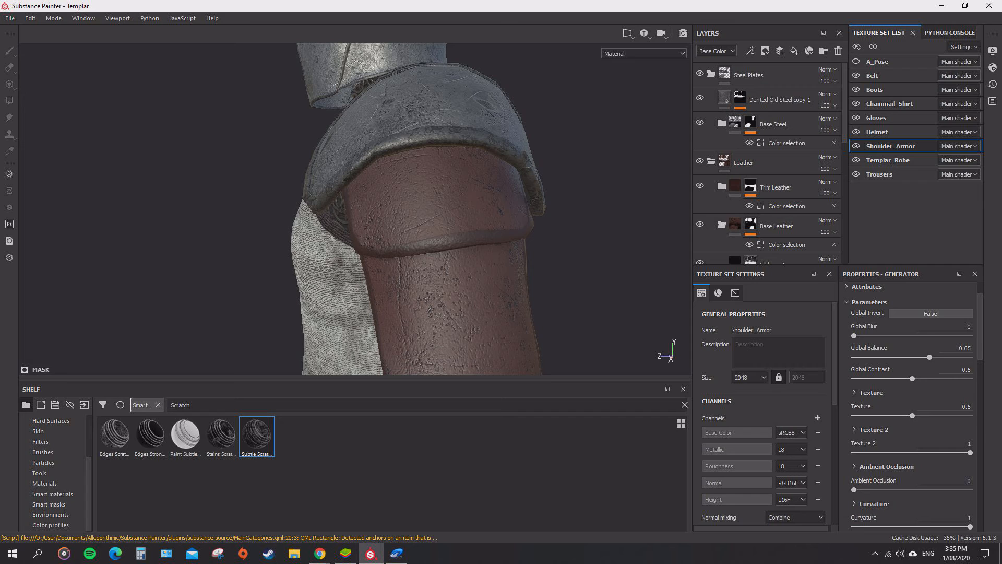
{"action": "scroll", "coordinate": [771, 163], "scroll_direction": "down", "scroll_amount": 3}
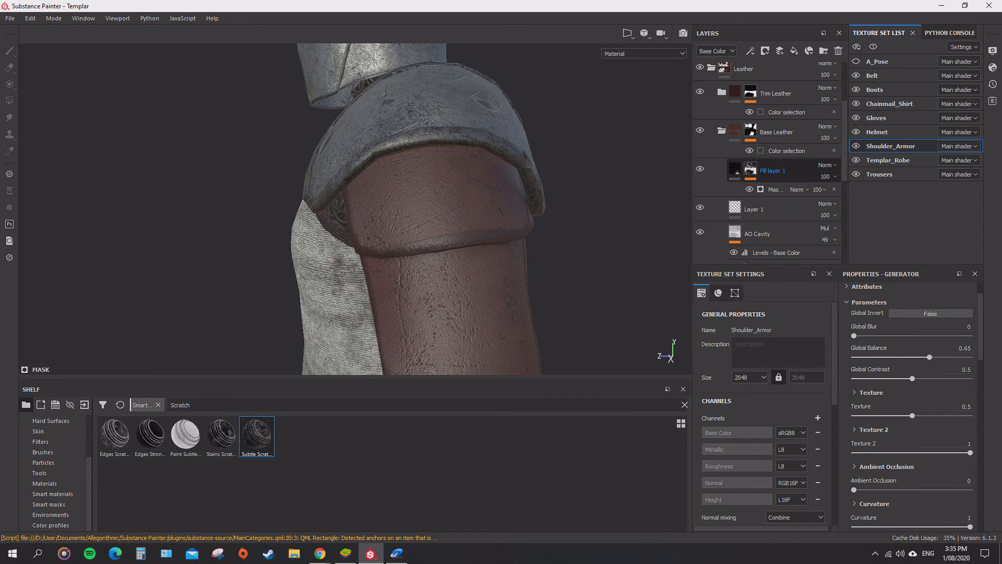
{"action": "double_click", "coordinate": [774, 171]}
{"action": "type", "text": "Scratches"}
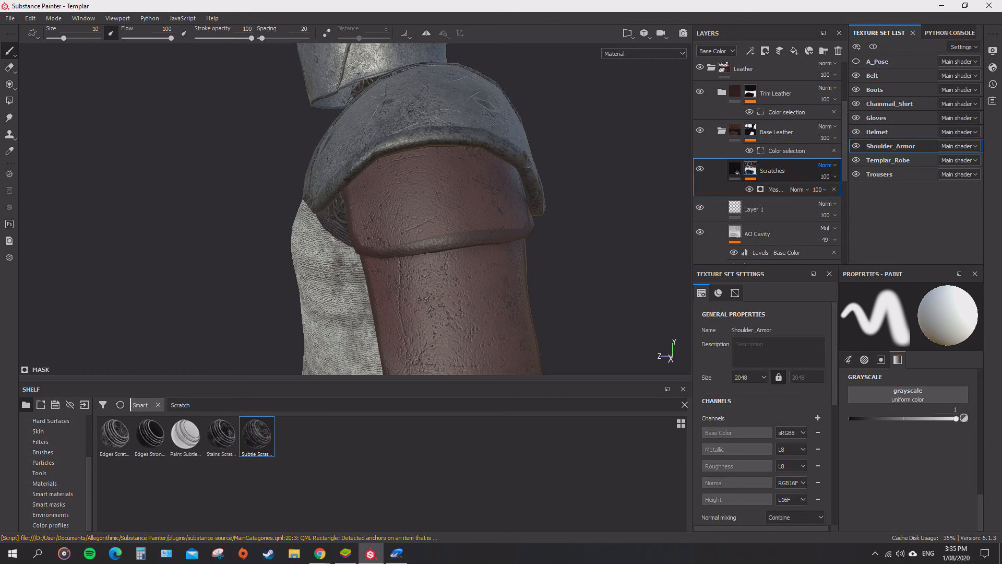
- Try a Global Balance of 0.89 on the leather Scratches mask's generator, inspect the arm leather and undo the change
{"action": "left_click", "coordinate": [799, 189]}
{"action": "key", "text": "Escape"}
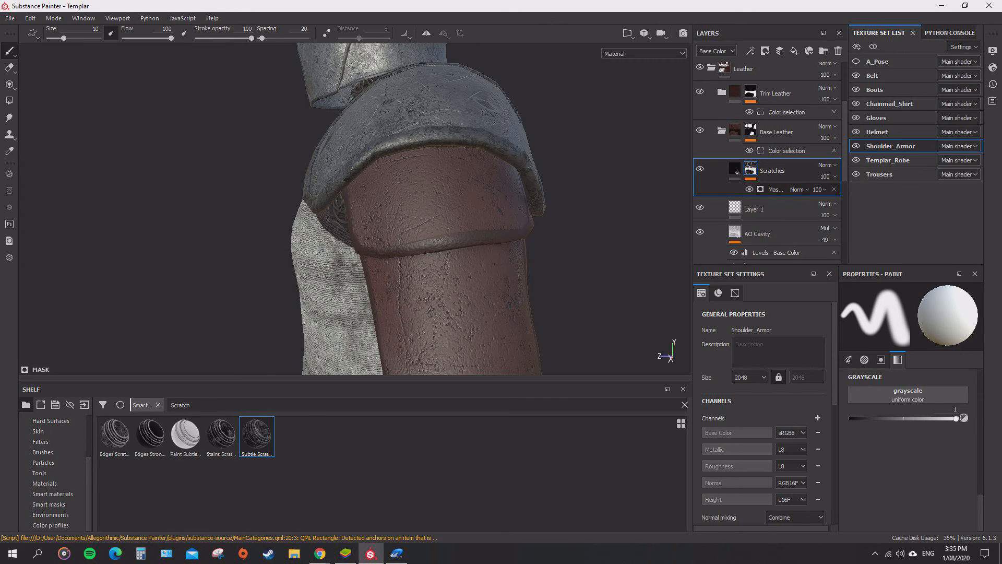
{"action": "left_click", "coordinate": [775, 190]}
{"action": "left_click_drag", "start_coordinate": [925, 357], "coordinate": [958, 357]}
{"action": "scroll", "coordinate": [630, 303], "scroll_direction": "down", "scroll_amount": 3}
{"action": "left_click_drag", "start_coordinate": [630, 303], "coordinate": [647, 293], "text": "alt"}
{"action": "scroll", "coordinate": [402, 230], "scroll_direction": "up", "scroll_amount": 3}
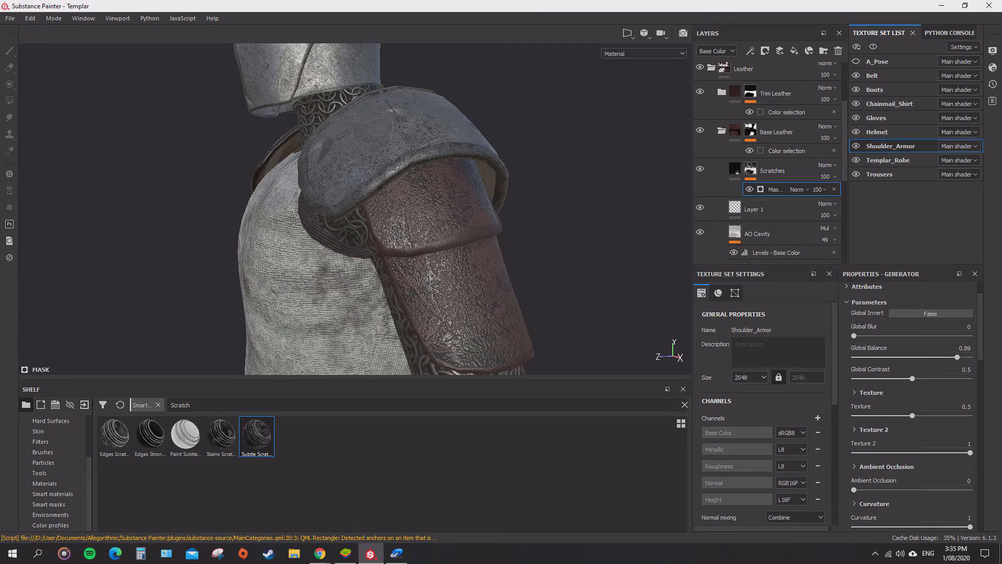
{"action": "key", "text": "ctrl+z"}
- Set the Roughness of the leather Scratches fill layer to 0.4258
{"action": "left_click_drag", "start_coordinate": [402, 230], "coordinate": [366, 221], "text": "alt"}
{"action": "left_click", "coordinate": [736, 172]}
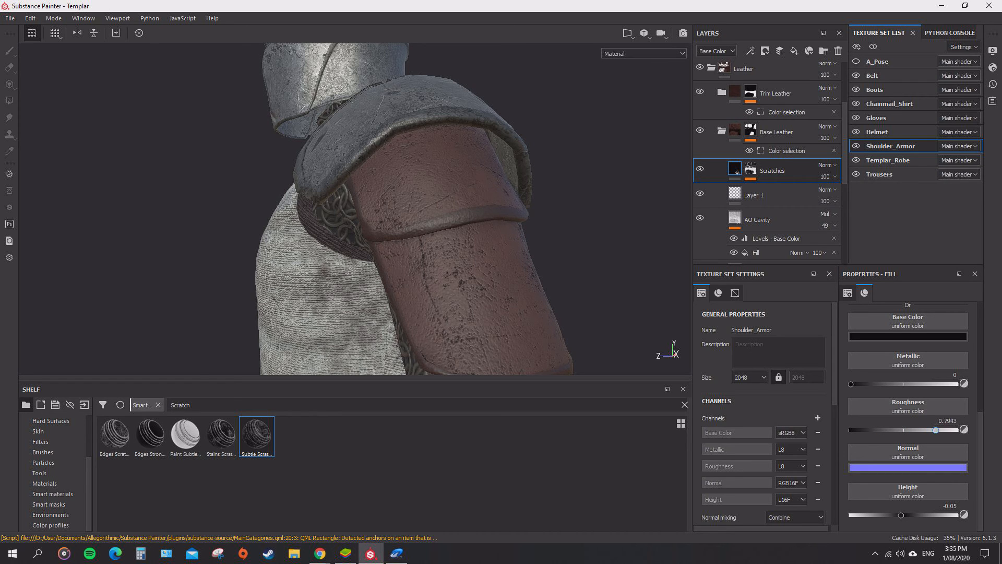
{"action": "left_click_drag", "start_coordinate": [936, 430], "coordinate": [880, 430]}
- Try a muted red base color (R 0.200, G 0.082, B 0.082) on the leather Scratches layer and inspect the armor
{"action": "left_click", "coordinate": [855, 337]}
{"action": "left_click_drag", "start_coordinate": [924, 397], "coordinate": [883, 402]}
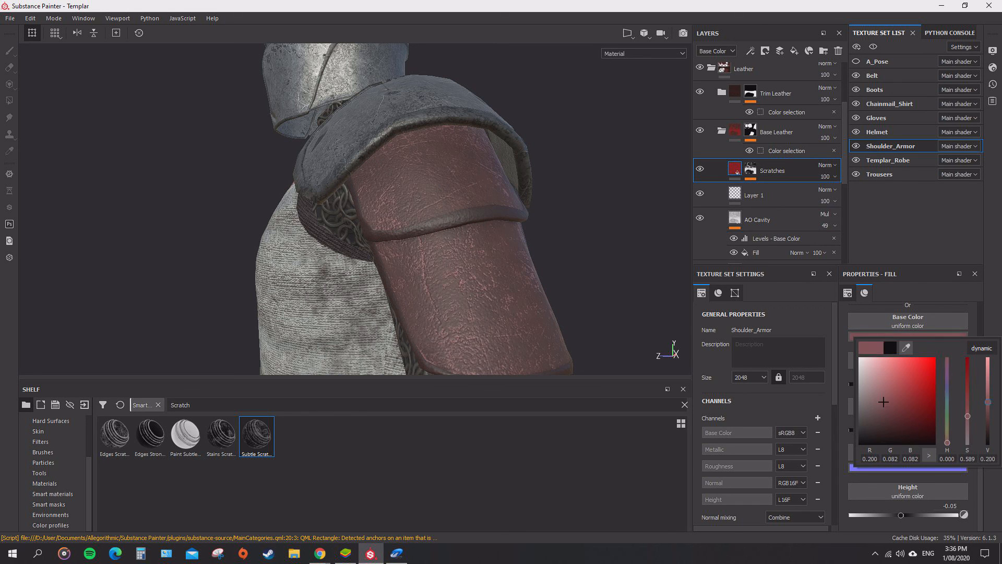
{"action": "left_click_drag", "start_coordinate": [417, 219], "coordinate": [397, 220], "text": "alt"}
{"action": "scroll", "coordinate": [418, 219], "scroll_direction": "down", "scroll_amount": 3}
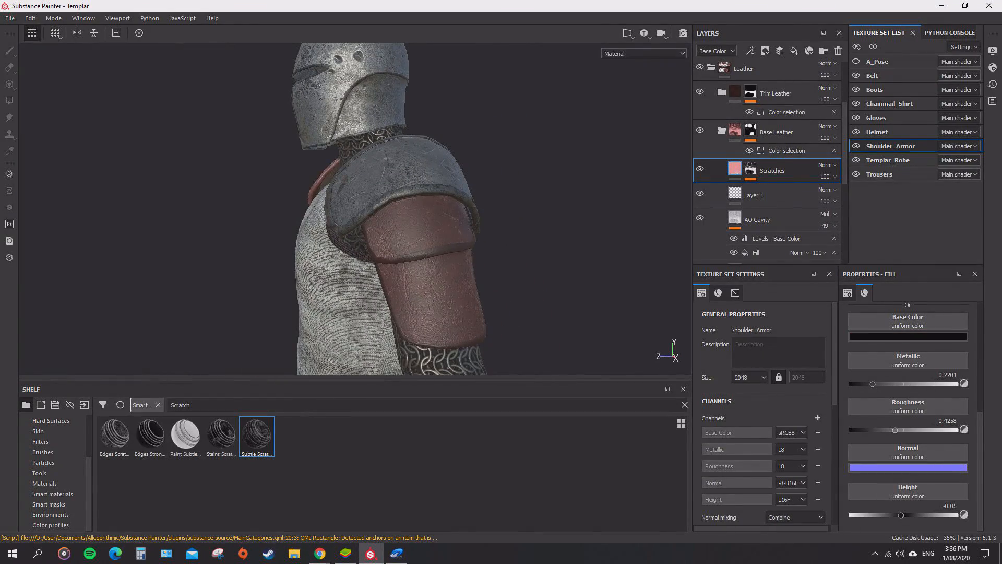
{"action": "left_click_drag", "start_coordinate": [522, 220], "coordinate": [417, 271], "text": "alt"}
{"action": "scroll", "coordinate": [358, 287], "scroll_direction": "down", "scroll_amount": 4}
{"action": "scroll", "coordinate": [418, 272], "scroll_direction": "down", "scroll_amount": 4}
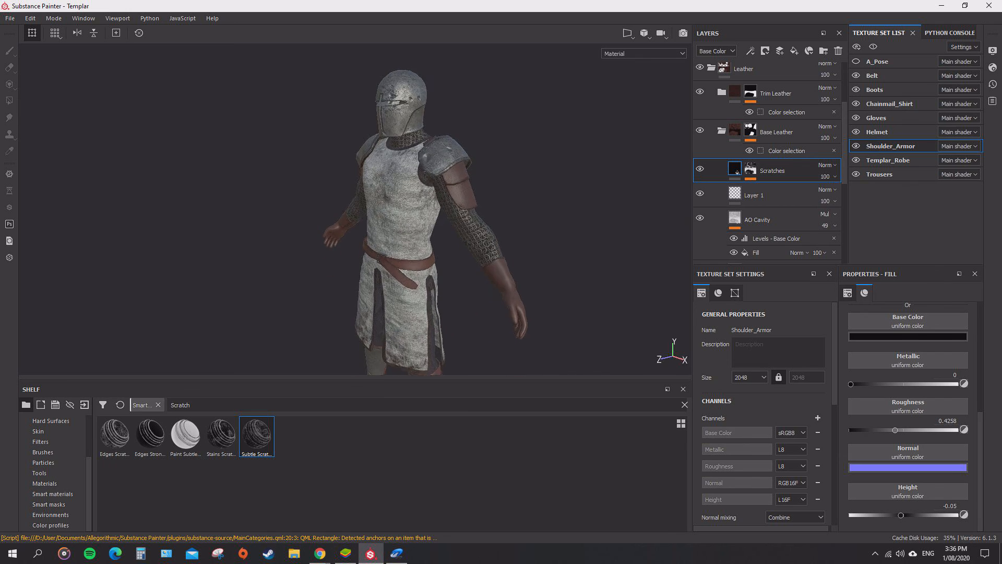